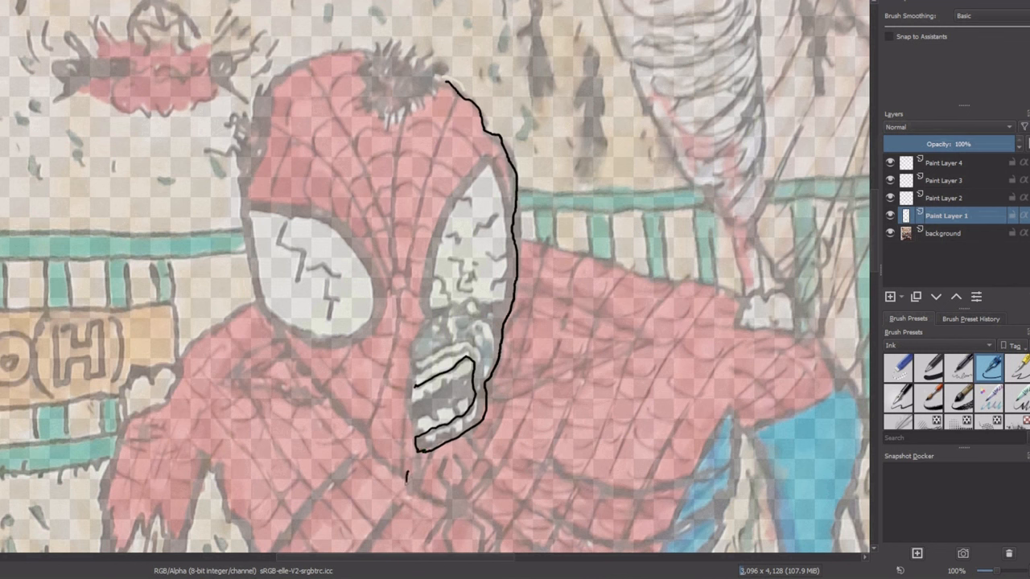
- Ink the mask's lower edge, the torn mouth opening and the head outline around the hair tuft on Paint Layer 1
mouse_move(407, 475)
left_mouse_down()
mouse_move(421, 487)
mouse_move(419, 457)
left_mouse_up()
left_click_drag(427, 324, 495, 309)
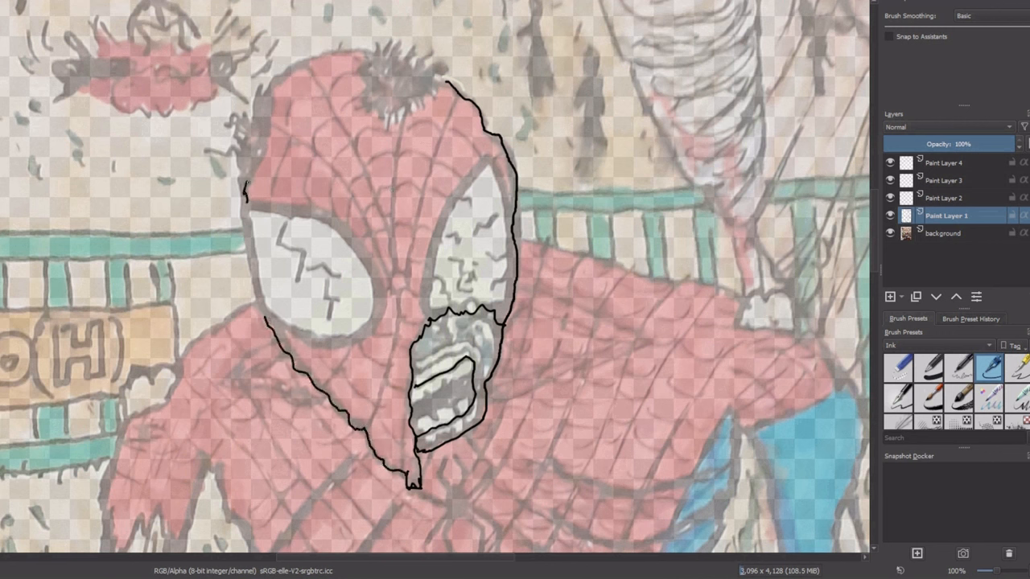
mouse_move(247, 183)
left_mouse_down()
mouse_move(267, 163)
mouse_move(276, 91)
mouse_move(307, 58)
mouse_move(365, 56)
mouse_move(371, 103)
mouse_move(407, 106)
mouse_move(435, 90)
left_mouse_up()
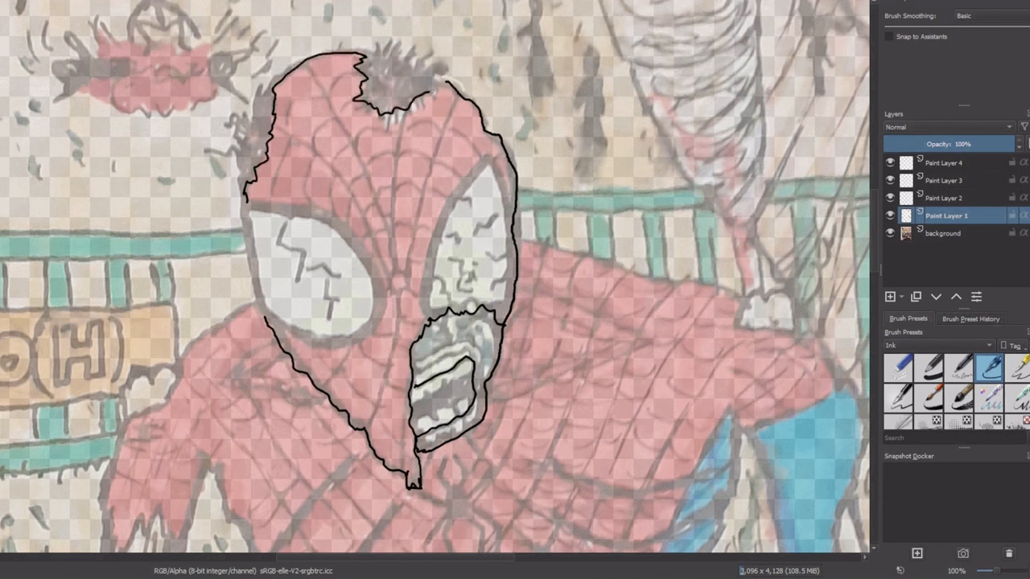
- Outline both eye lenses of the mask with a thicker ink brush, following the sketch
left_click(929, 368)
left_click(452, 216)
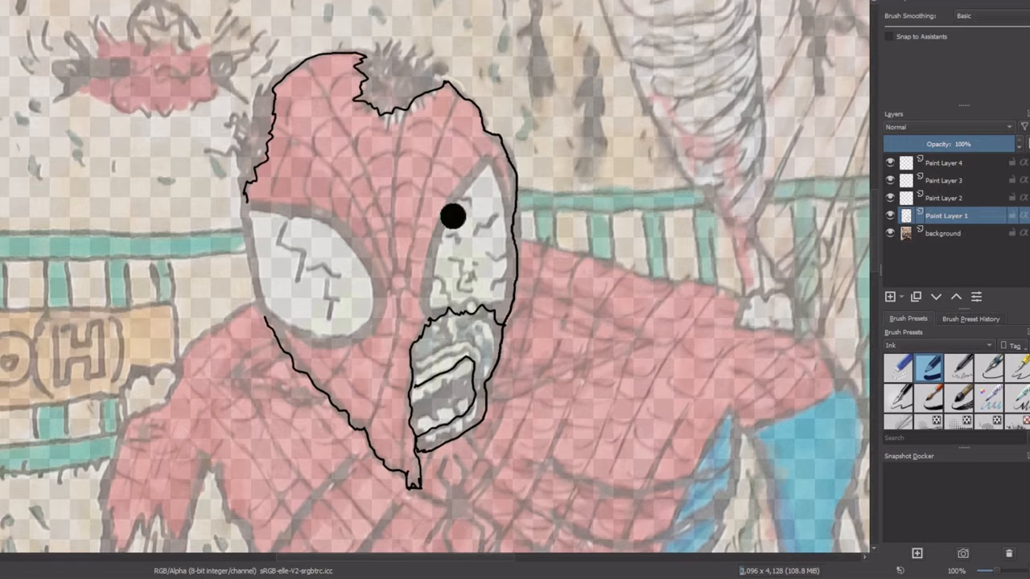
key("ctrl+z")
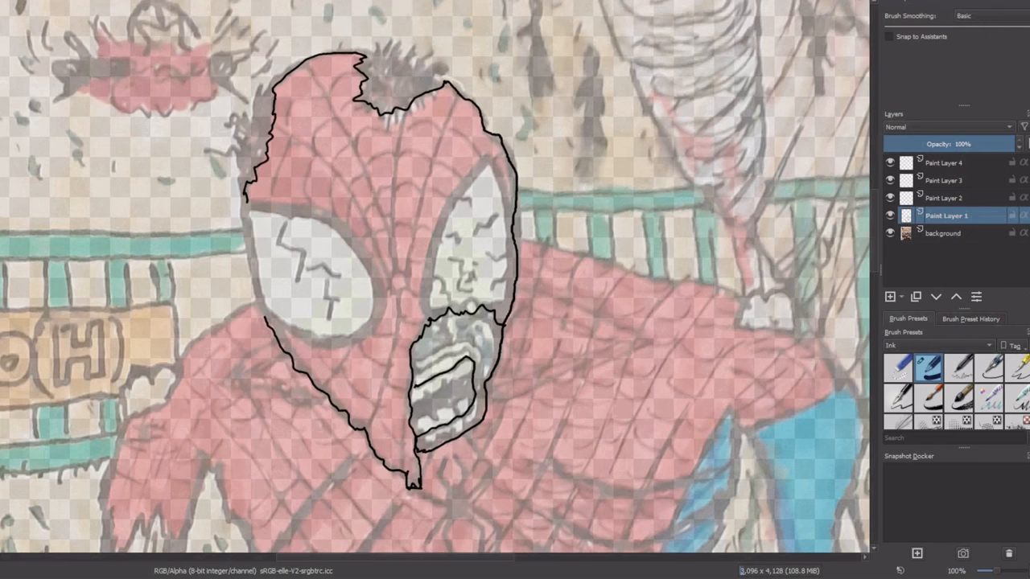
mouse_move(469, 177)
left_mouse_down()
mouse_move(479, 168)
mouse_move(429, 251)
mouse_move(425, 306)
mouse_move(503, 313)
mouse_move(512, 257)
mouse_move(501, 181)
mouse_move(507, 222)
left_mouse_up()
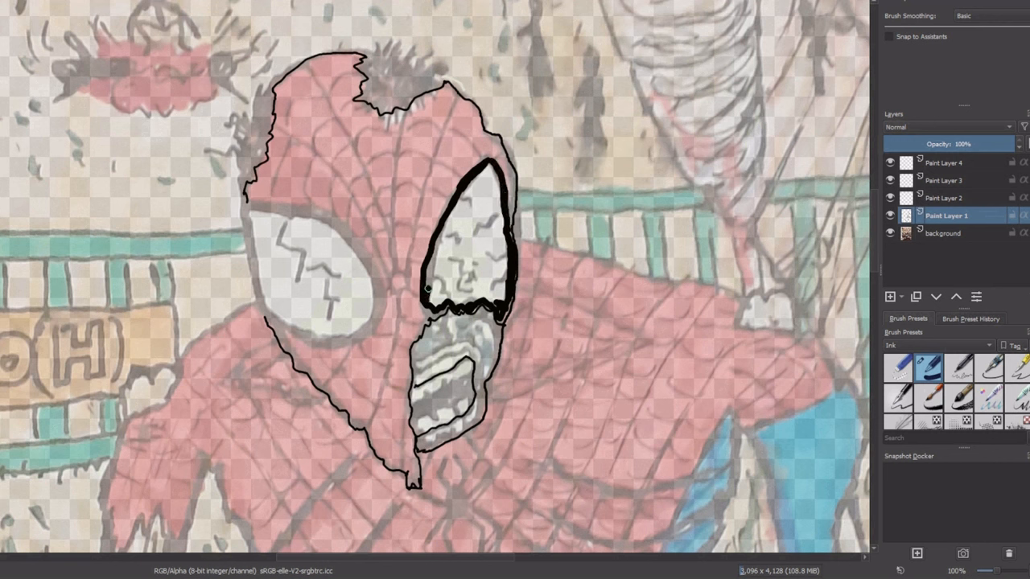
left_click_drag(428, 286, 449, 211)
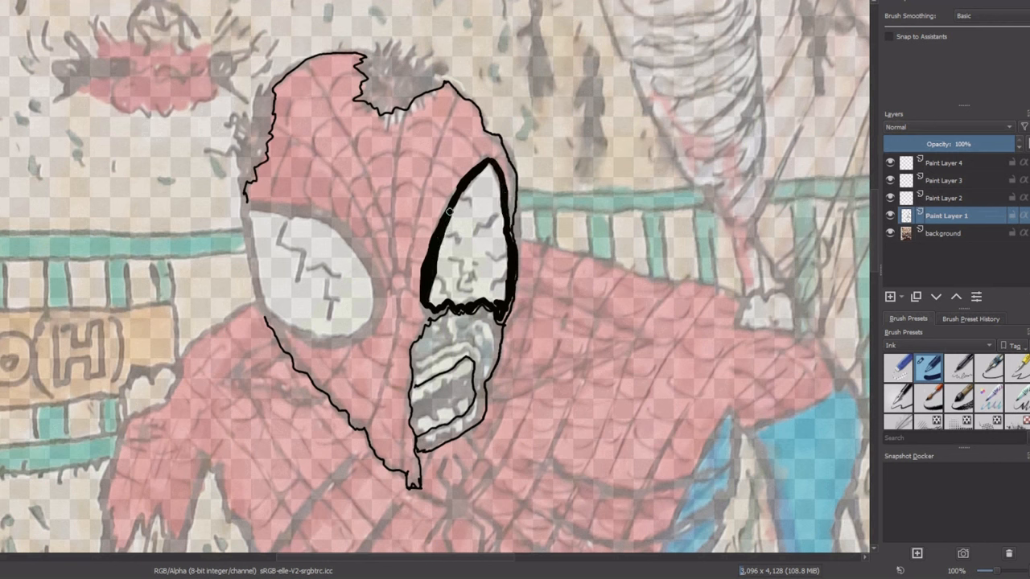
mouse_move(374, 263)
left_mouse_down()
mouse_move(373, 323)
mouse_move(347, 337)
mouse_move(281, 321)
mouse_move(253, 273)
mouse_move(246, 207)
mouse_move(308, 216)
mouse_move(370, 261)
mouse_move(351, 329)
left_mouse_up()
mouse_move(375, 281)
left_mouse_down()
mouse_move(355, 252)
mouse_move(381, 274)
mouse_move(323, 216)
mouse_move(278, 206)
left_mouse_up()
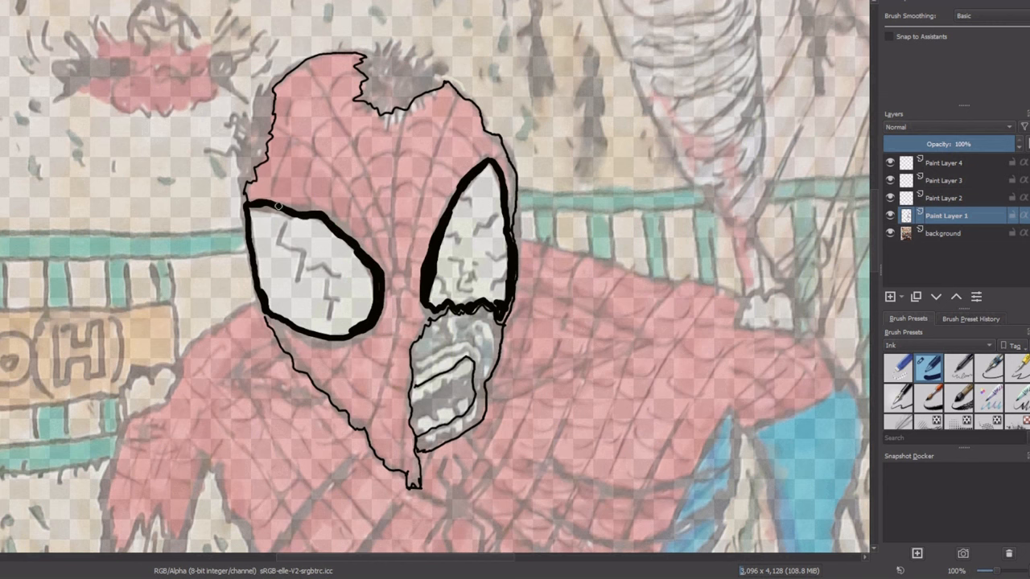
- Ink the cracks in both eye lenses with fine pens, adding two small concentric circles in the half-torn lens with the Ellipse tool
left_click(991, 367)
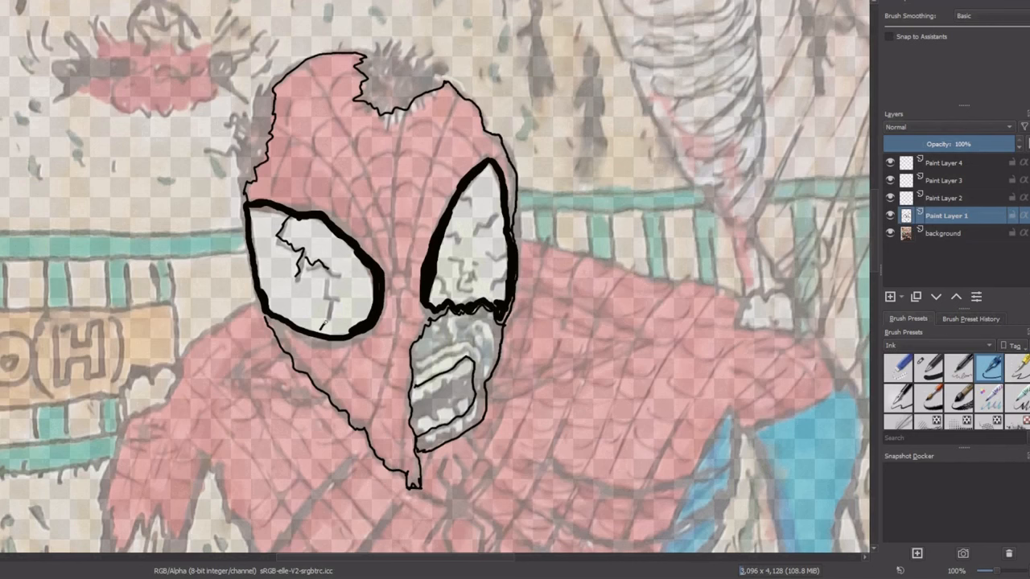
key("shift+e")
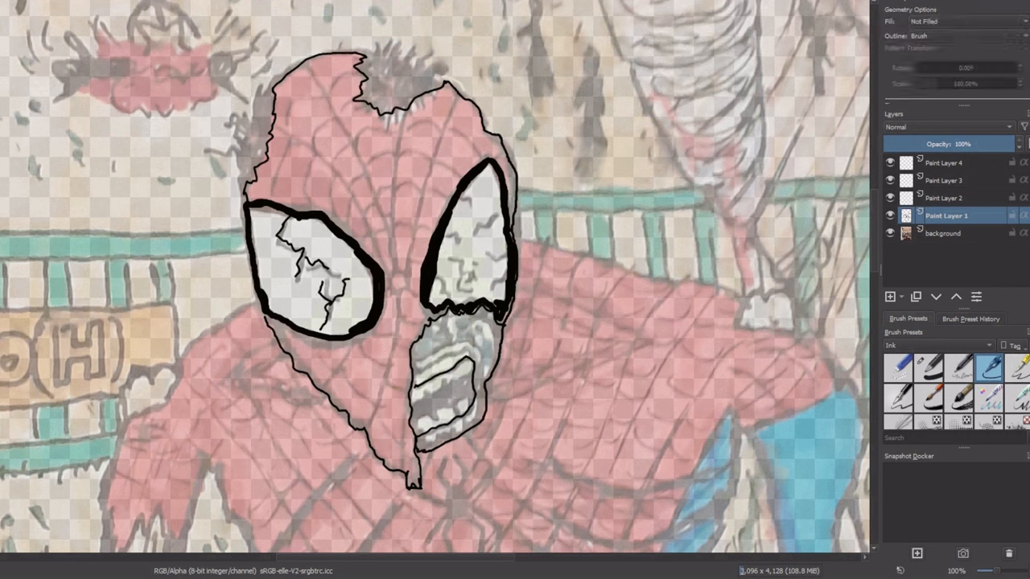
left_click_drag(480, 256, 488, 264)
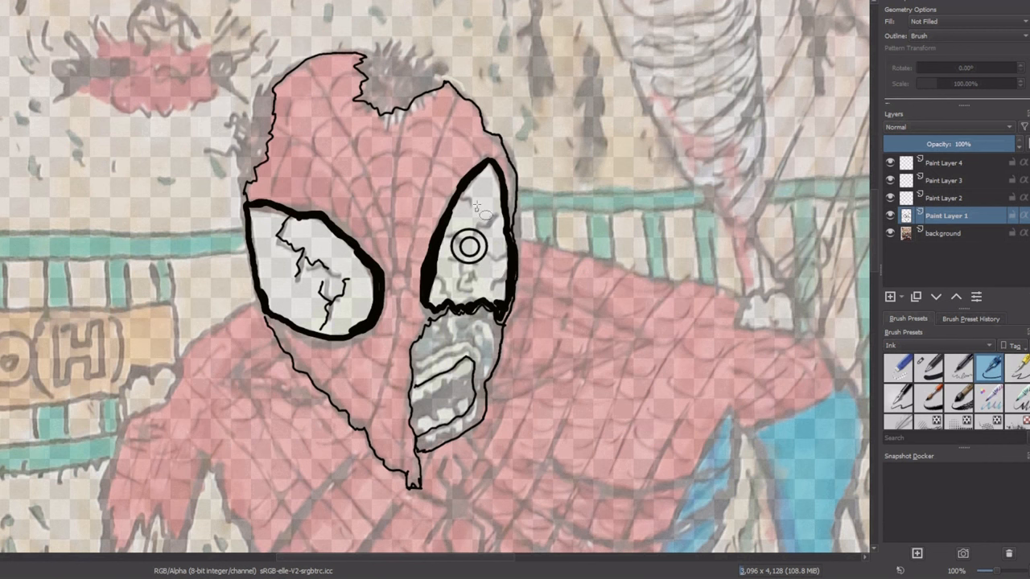
key("b")
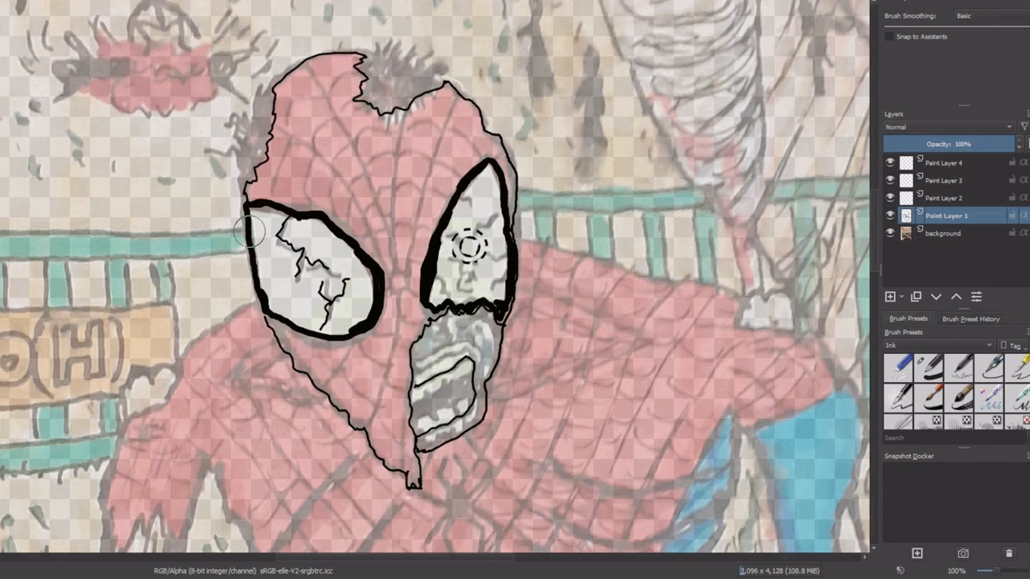
key("b")
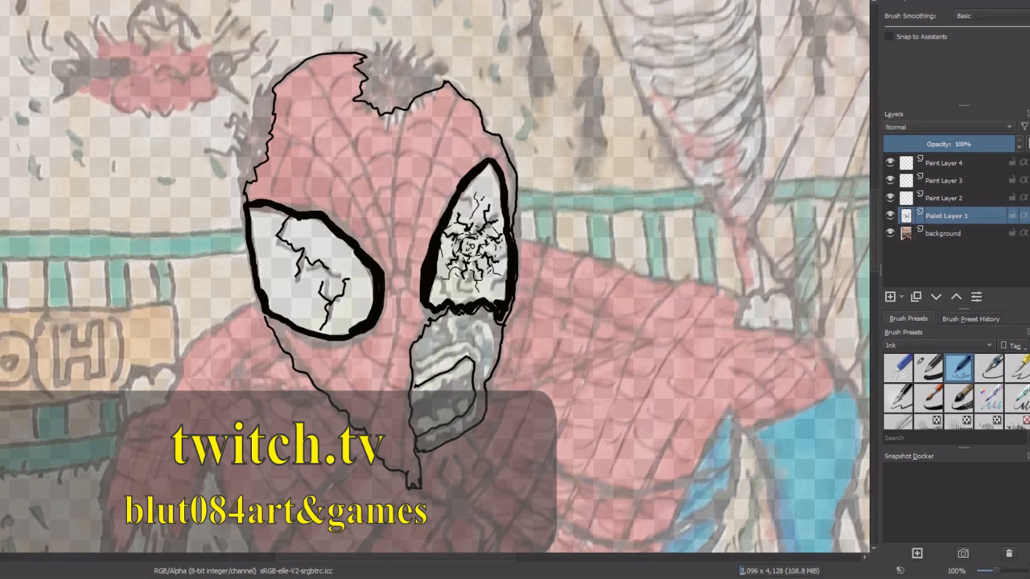
- Ink the teeth in the open mouth and the outer contour of the shoulder and blue-sleeved upper arm
left_click(992, 369)
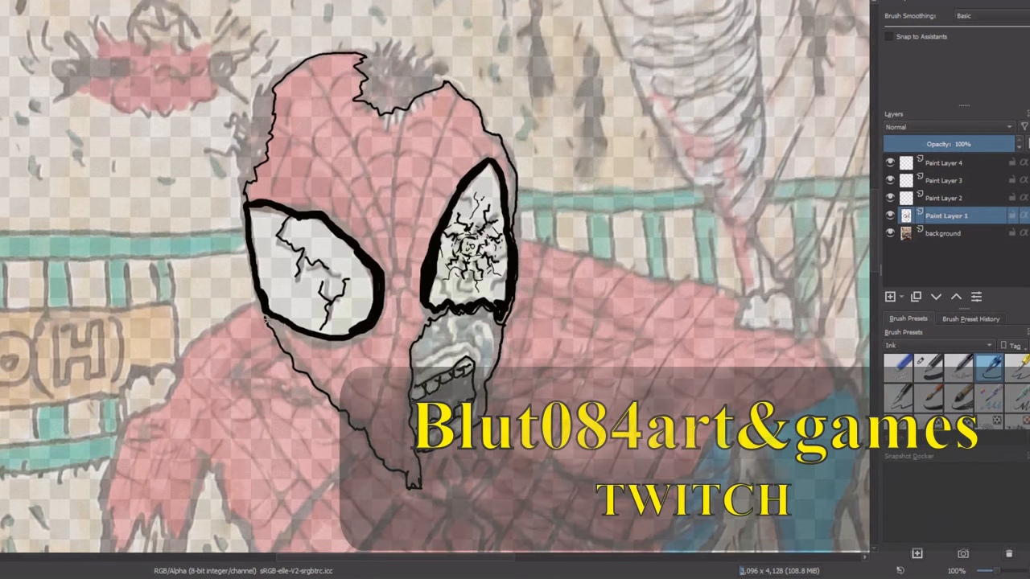
scroll(324, 230, "down", 1)
left_click_drag(324, 230, 334, 146)
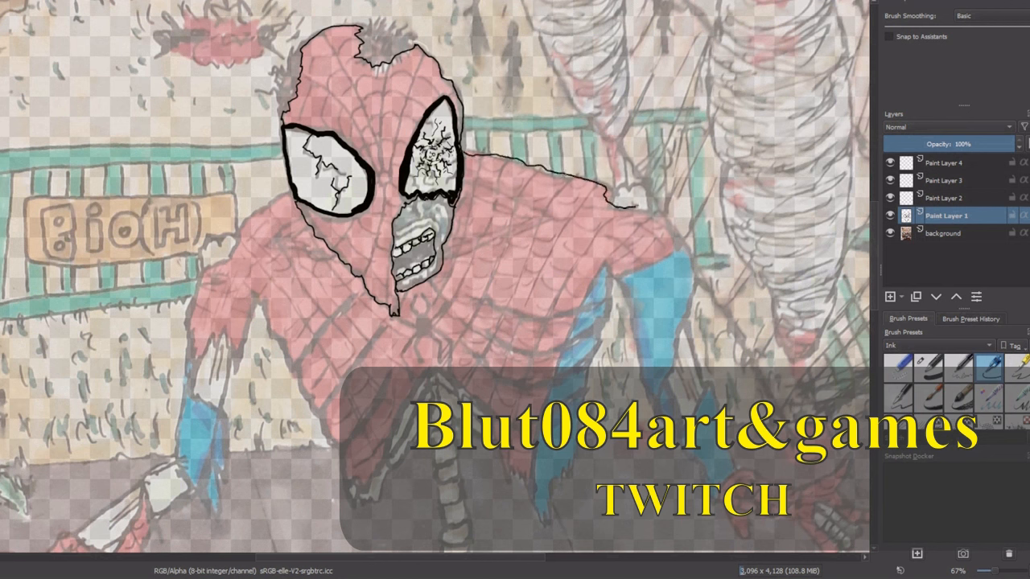
left_click_drag(635, 206, 678, 232)
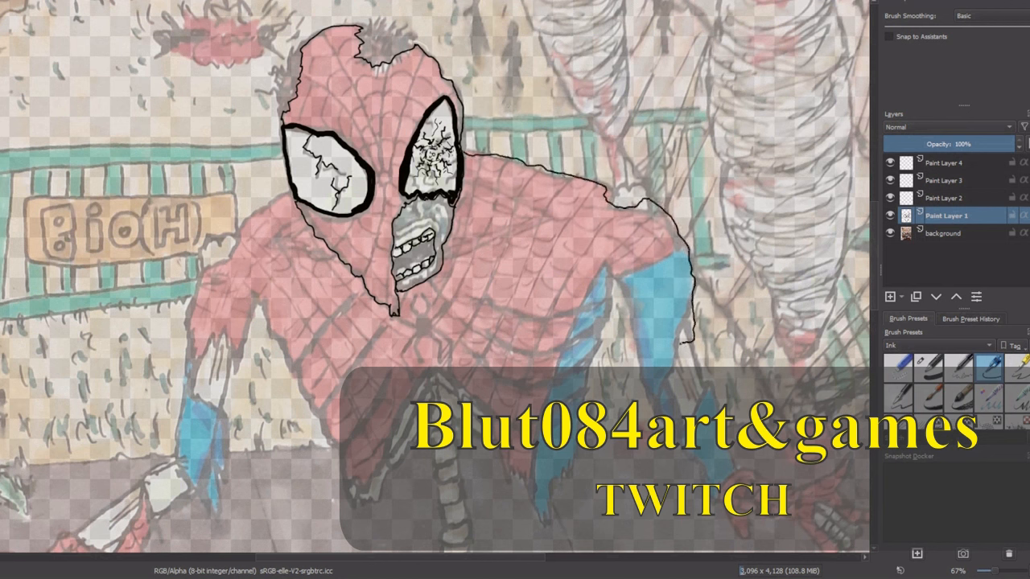
left_click_drag(689, 306, 676, 344)
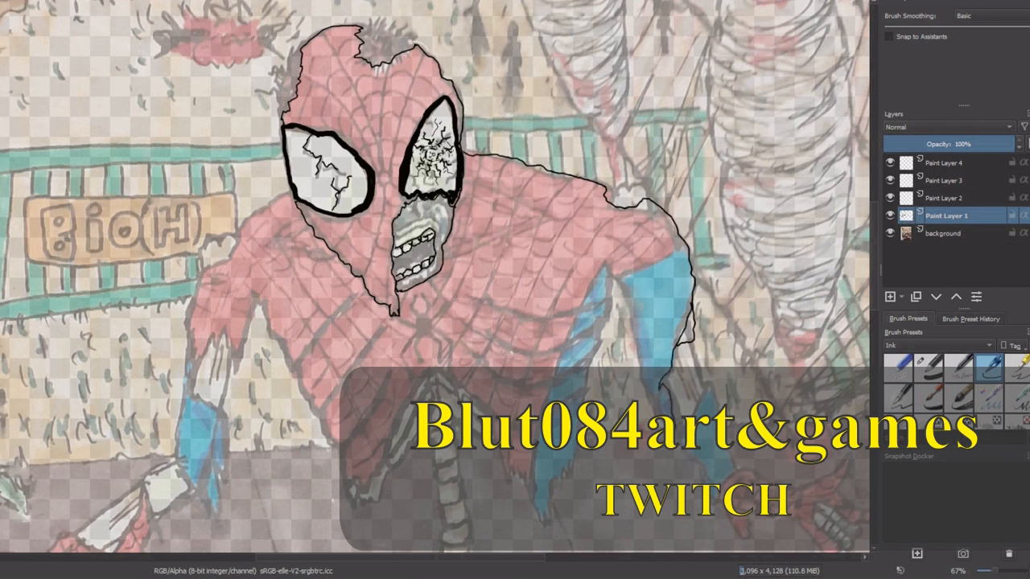
- Ink the blue sleeve's inner edge, both sides of the torso and the suit's ragged lower edge
mouse_move(647, 395)
left_mouse_down()
mouse_move(622, 280)
mouse_move(609, 267)
mouse_move(594, 333)
left_mouse_up()
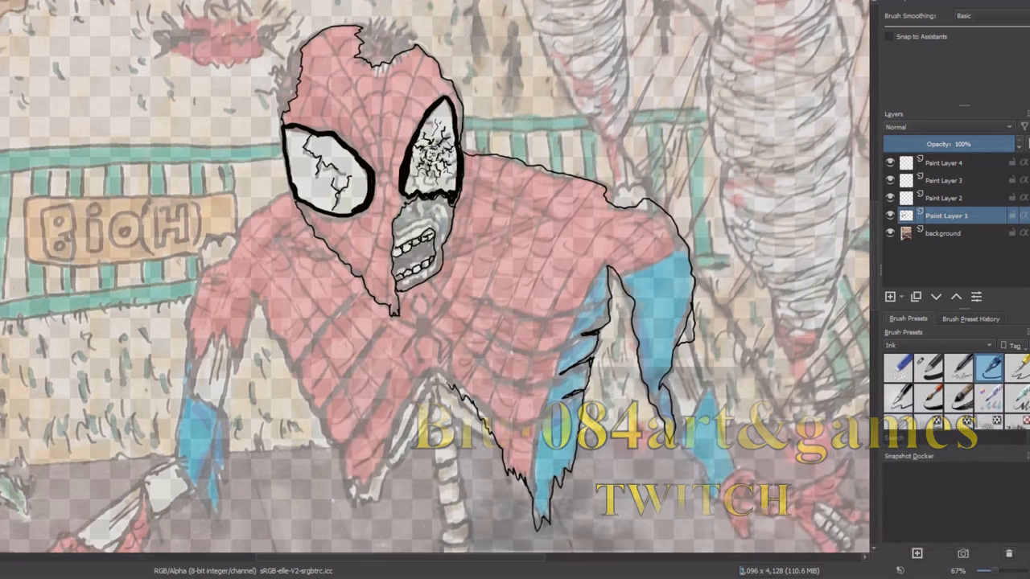
mouse_move(409, 420)
left_mouse_down()
mouse_move(357, 513)
mouse_move(346, 486)
left_mouse_up()
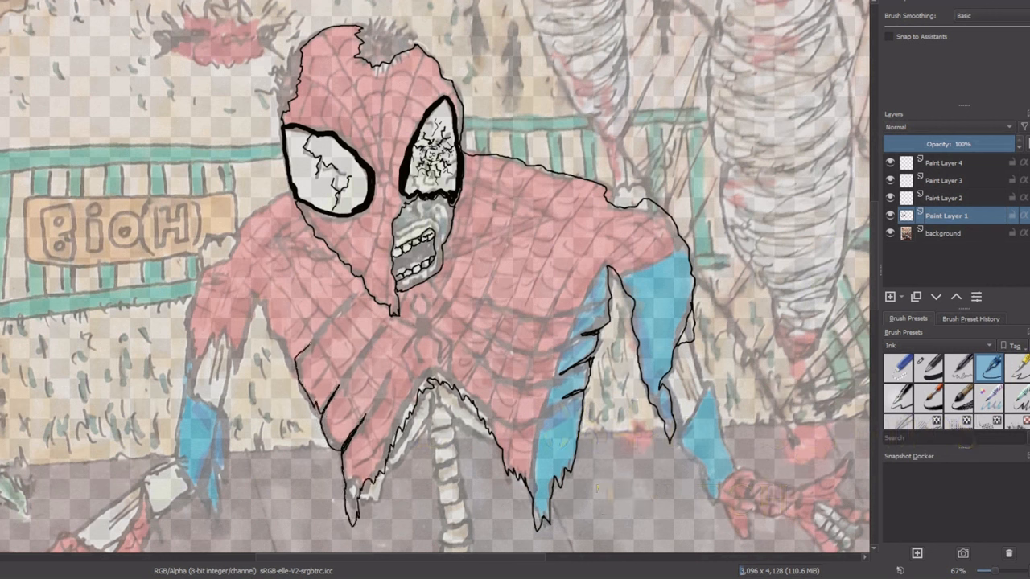
left_click_drag(320, 333, 295, 362)
- Ink the arm nearer the BioH sign, the exposed bones on both shoulders, and the opposite blue forearm
mouse_move(256, 300)
left_mouse_down()
mouse_move(257, 328)
mouse_move(232, 360)
left_mouse_up()
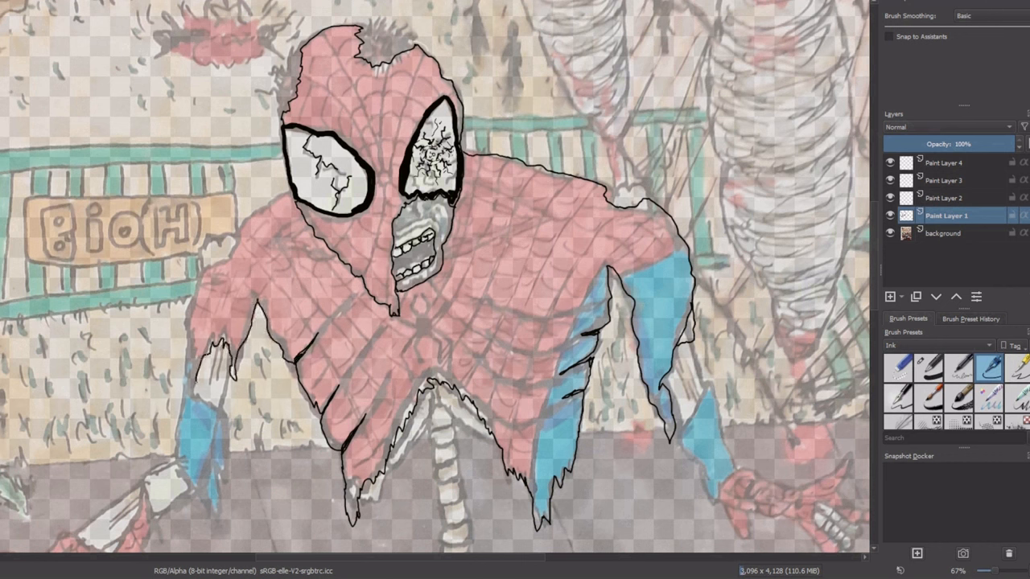
mouse_move(219, 409)
left_mouse_down()
mouse_move(228, 467)
mouse_move(211, 515)
left_mouse_up()
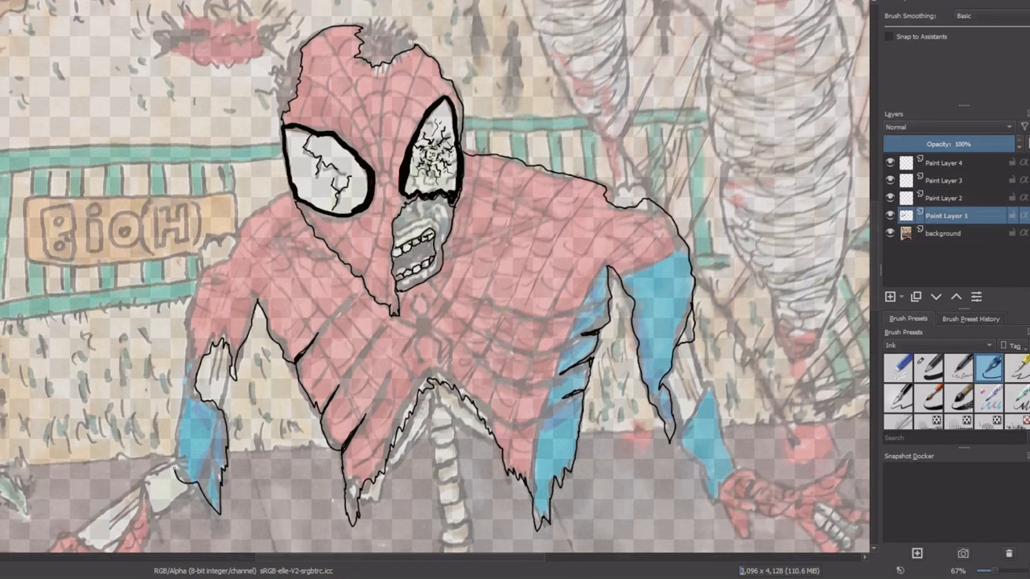
left_click_drag(173, 465, 183, 402)
left_click_drag(184, 344, 193, 275)
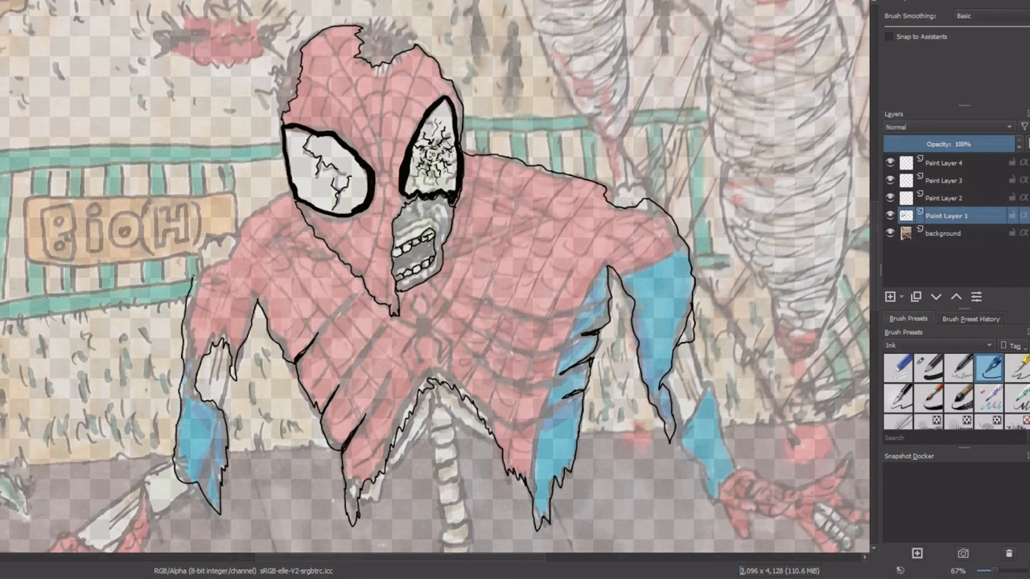
left_click_drag(245, 220, 292, 191)
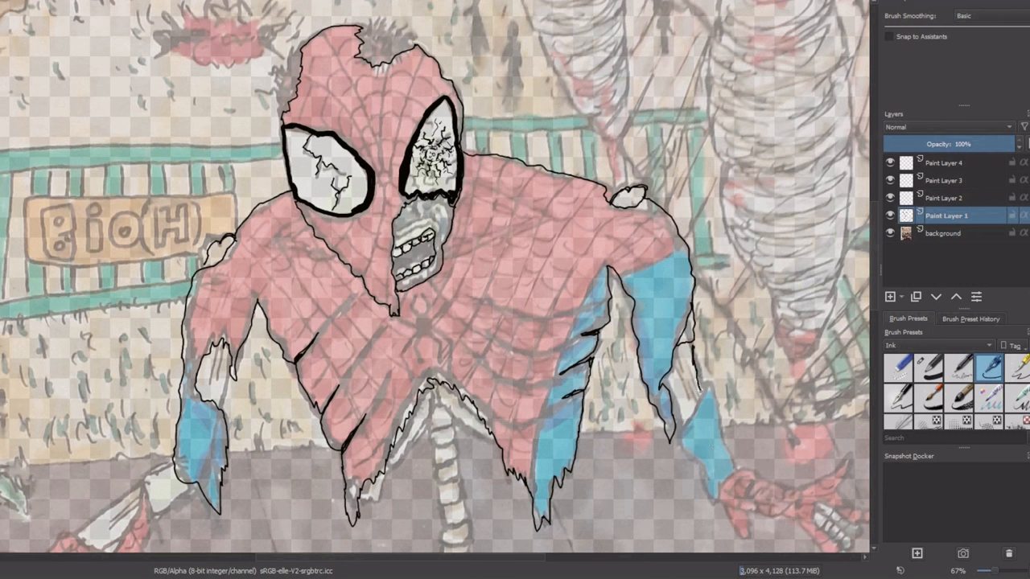
left_click_drag(699, 383, 717, 426)
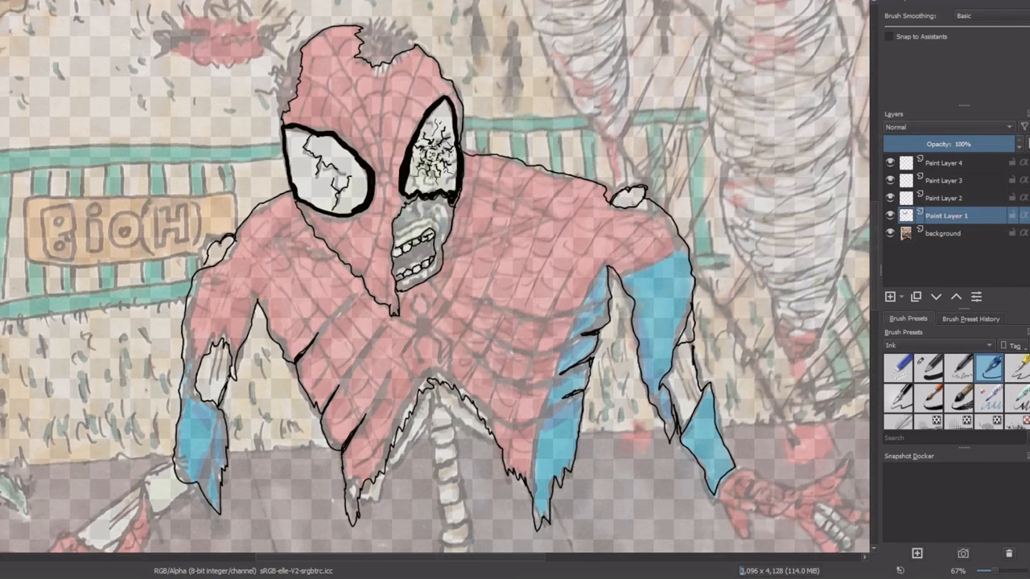
- Ink the rib lines across both sides of the torso with a different ink pen, four on the blue side and three opposite
scroll(226, 375, "down", 1)
left_click_drag(225, 375, 175, 220)
scroll(348, 214, "up", 2)
left_click_drag(347, 215, 362, 288)
left_click(909, 396)
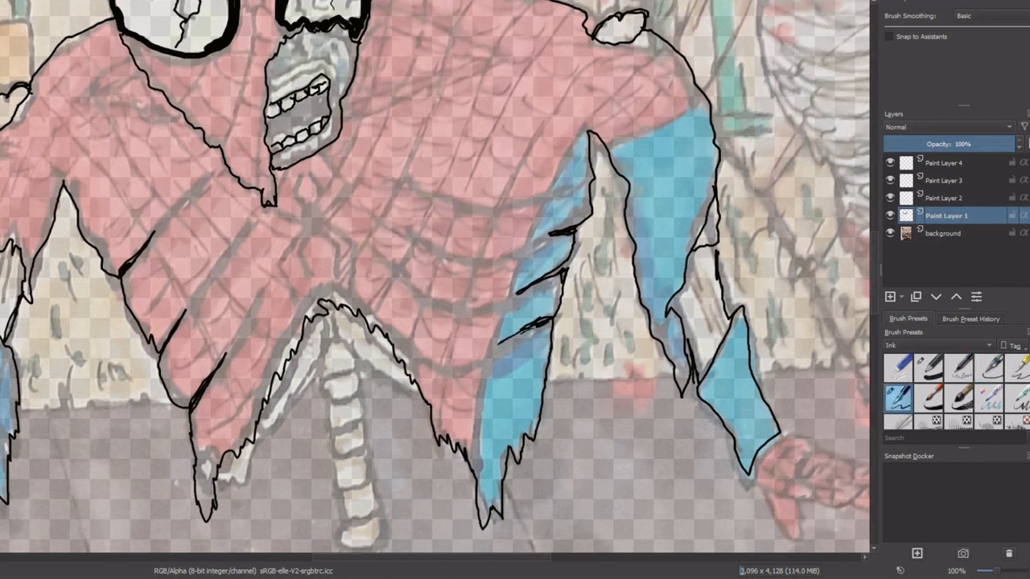
mouse_move(553, 320)
left_mouse_down()
mouse_move(451, 369)
mouse_move(374, 318)
left_mouse_up()
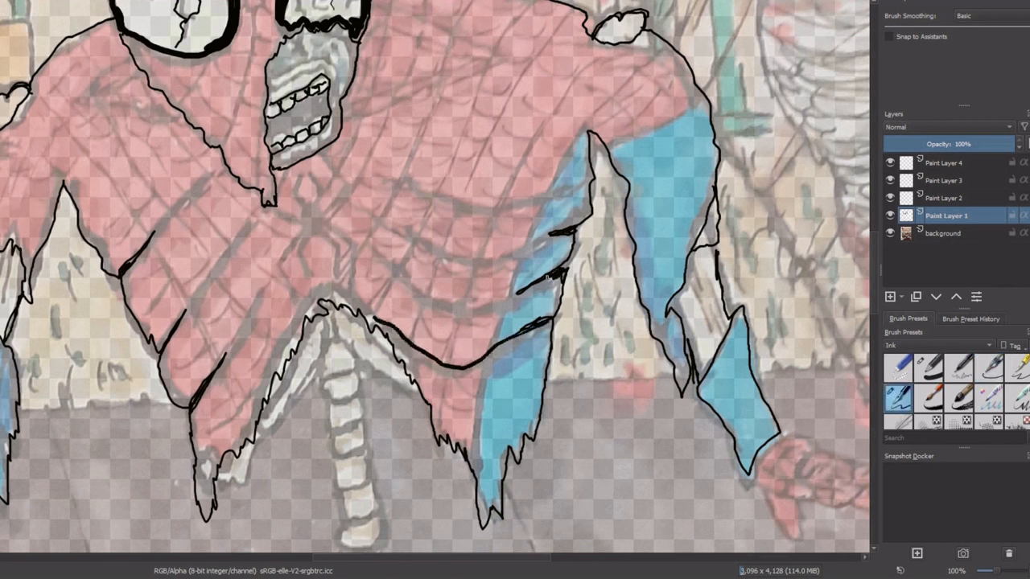
mouse_move(547, 276)
left_mouse_down()
mouse_move(460, 304)
mouse_move(393, 262)
left_mouse_up()
mouse_move(575, 230)
left_mouse_down()
mouse_move(500, 253)
mouse_move(399, 235)
left_mouse_up()
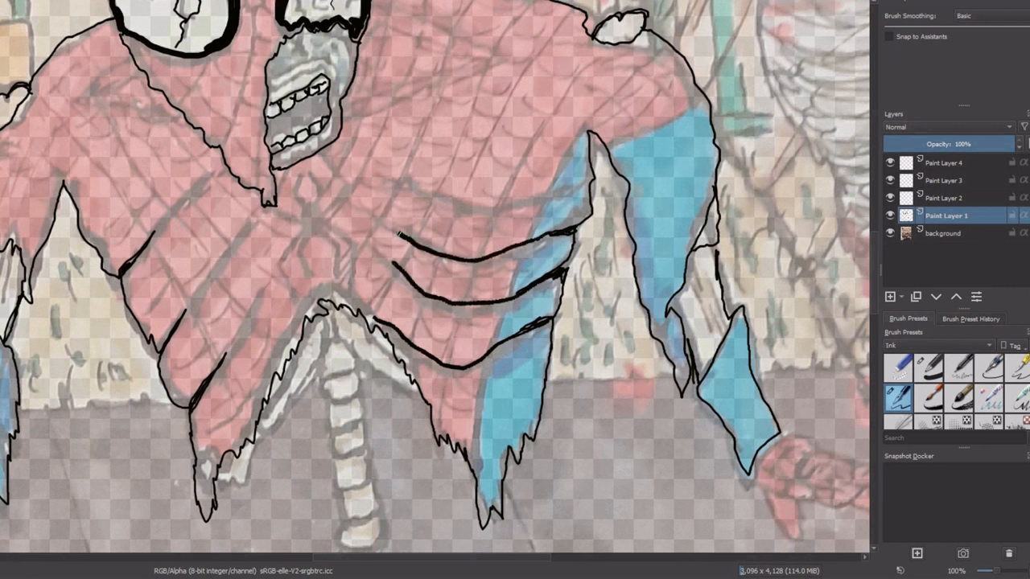
mouse_move(590, 182)
left_mouse_down()
mouse_move(473, 208)
mouse_move(399, 185)
left_mouse_up()
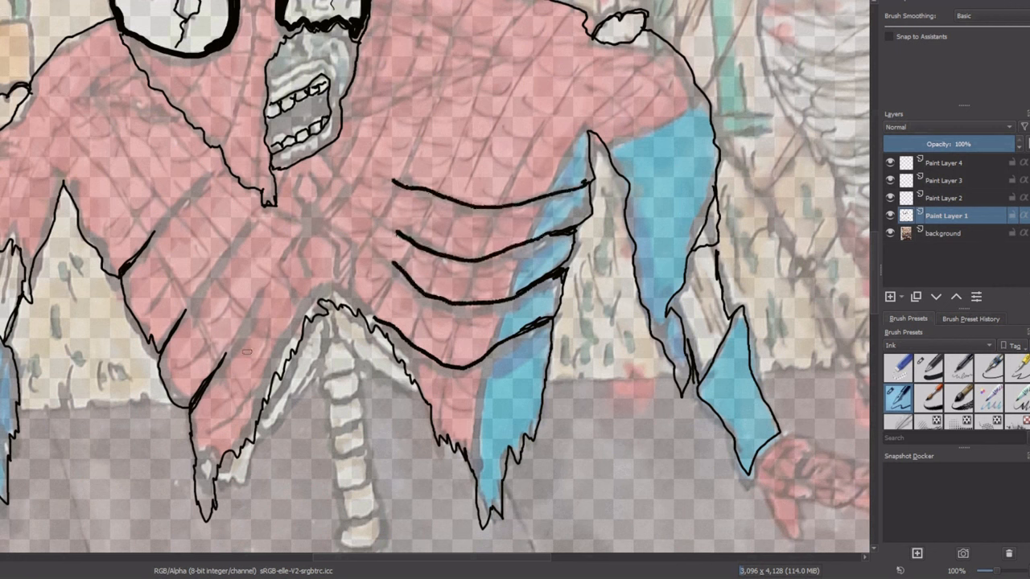
mouse_move(227, 357)
left_mouse_down()
mouse_move(259, 298)
mouse_move(241, 333)
left_mouse_up()
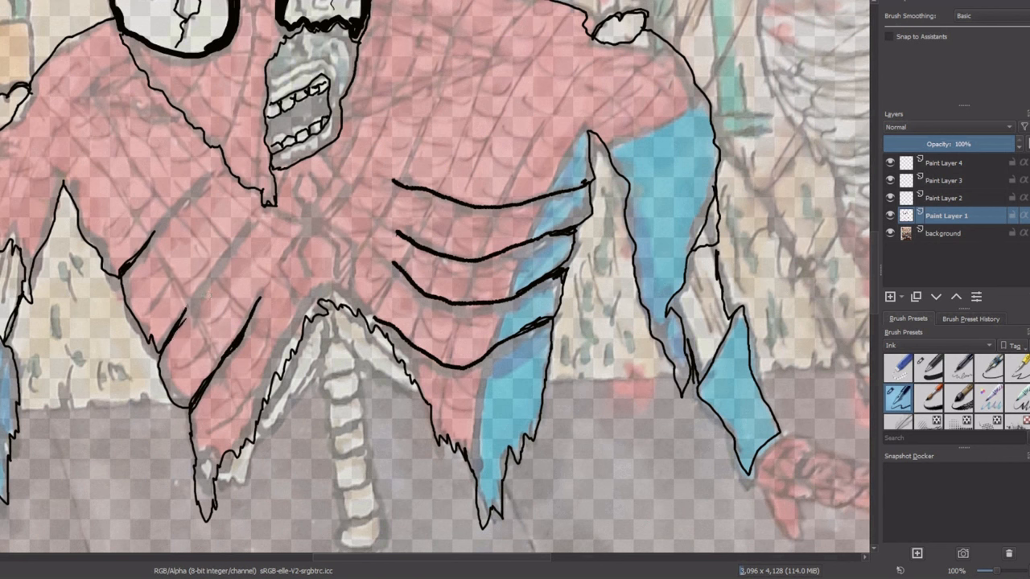
mouse_move(186, 314)
left_mouse_down()
mouse_move(235, 246)
mouse_move(192, 301)
left_mouse_up()
left_click_drag(161, 238, 203, 184)
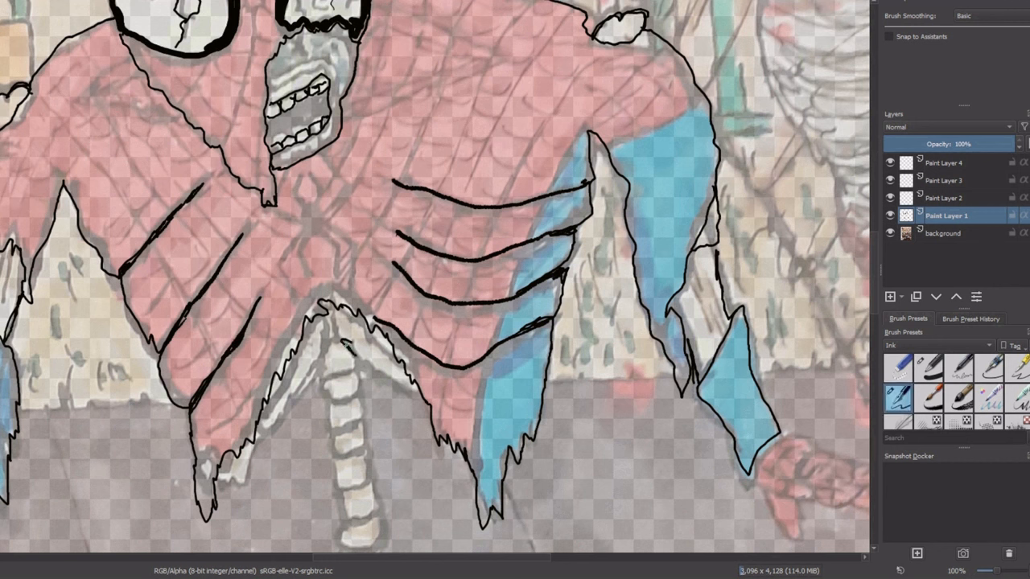
- Ink the exposed rib bones and breastbone under the suit's torn lower edge
left_click_drag(350, 348, 407, 391)
mouse_move(331, 343)
left_mouse_down()
mouse_move(228, 488)
mouse_move(221, 456)
left_mouse_up()
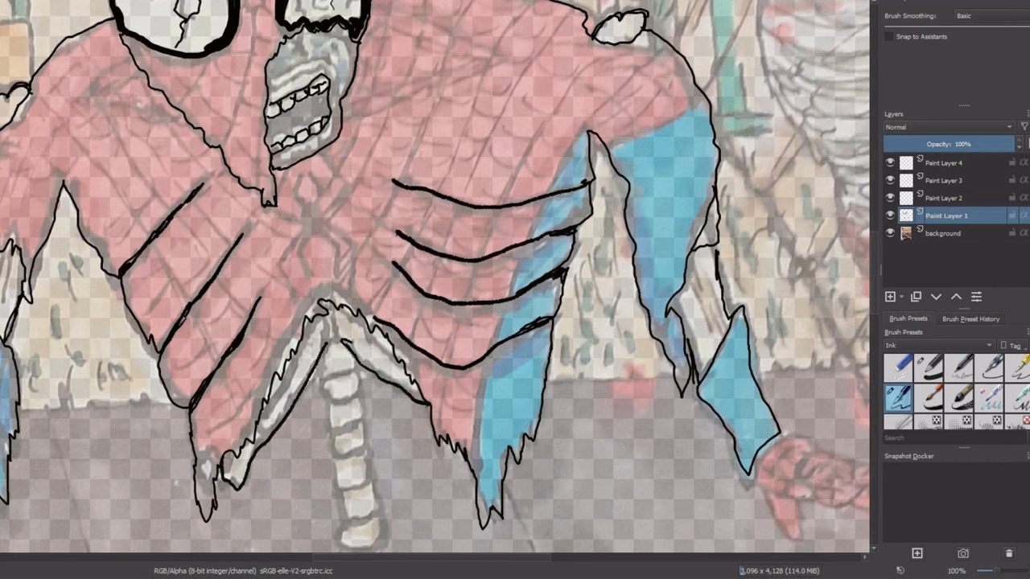
mouse_move(327, 317)
left_mouse_down()
mouse_move(330, 344)
mouse_move(343, 319)
left_mouse_up()
- Outline the spine's vertebrae one after another from the breastbone down to the pelvis
scroll(345, 278, "down", 2)
scroll(357, 138, "up", 3)
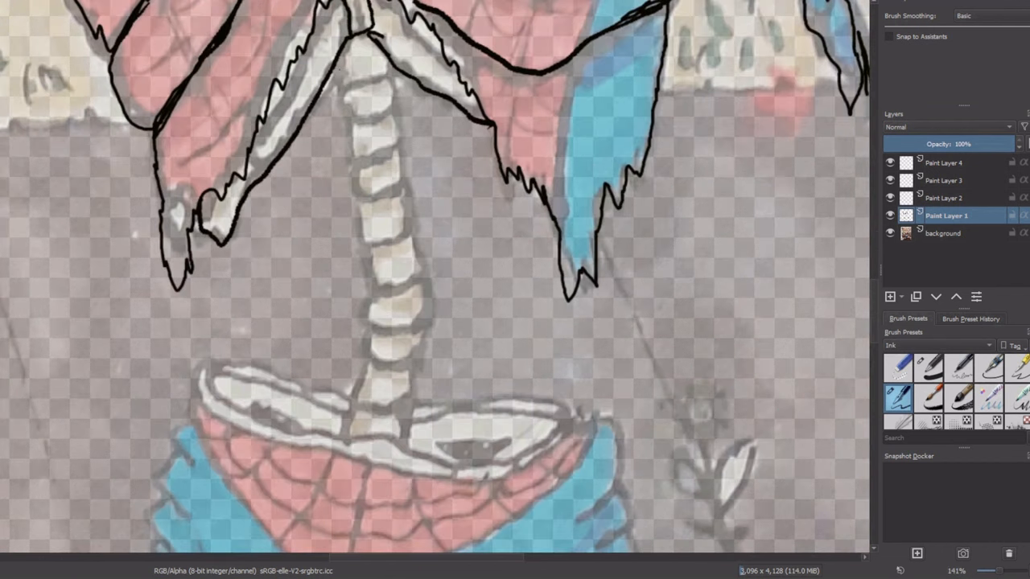
mouse_move(338, 63)
left_mouse_down()
mouse_move(367, 82)
mouse_move(392, 63)
mouse_move(392, 100)
mouse_move(366, 118)
mouse_move(345, 92)
mouse_move(349, 133)
mouse_move(368, 164)
mouse_move(395, 147)
mouse_move(391, 121)
mouse_move(359, 193)
left_mouse_up()
mouse_move(394, 156)
left_mouse_down()
mouse_move(405, 191)
mouse_move(362, 201)
mouse_move(387, 236)
mouse_move(403, 208)
left_mouse_up()
mouse_move(367, 243)
left_mouse_down()
mouse_move(409, 280)
mouse_move(408, 236)
left_mouse_up()
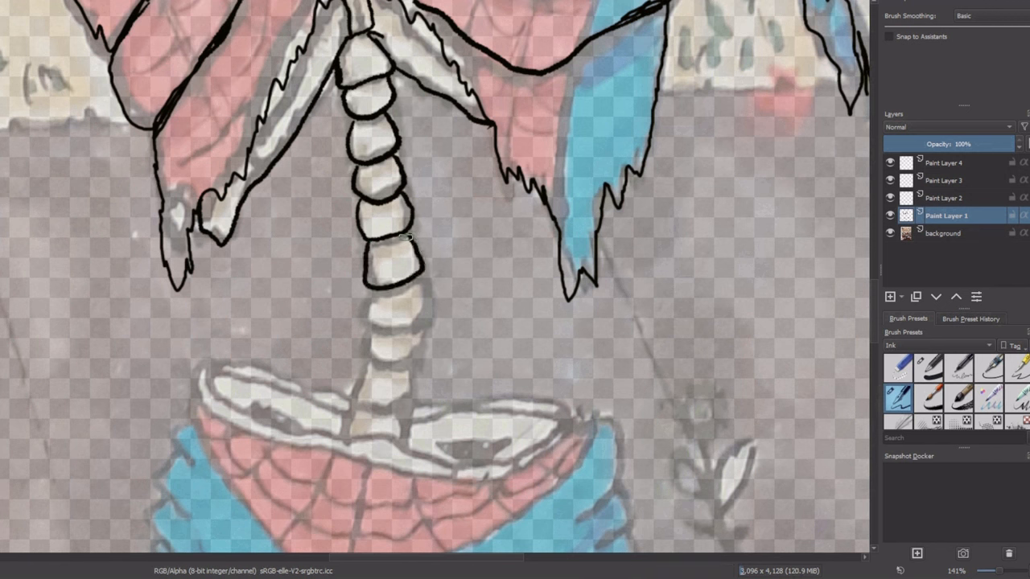
mouse_move(371, 291)
left_mouse_down()
mouse_move(377, 331)
mouse_move(430, 319)
mouse_move(417, 272)
left_mouse_up()
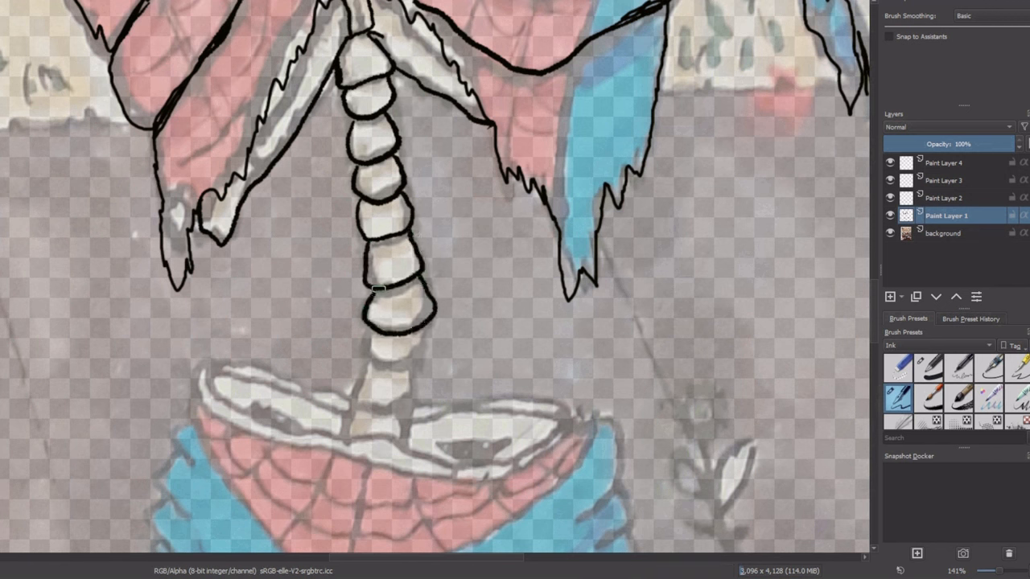
mouse_move(367, 316)
left_mouse_down()
mouse_move(359, 345)
mouse_move(431, 348)
mouse_move(426, 323)
left_mouse_up()
mouse_move(367, 359)
left_mouse_down()
mouse_move(359, 401)
mouse_move(427, 362)
left_mouse_up()
left_click_drag(354, 404, 344, 436)
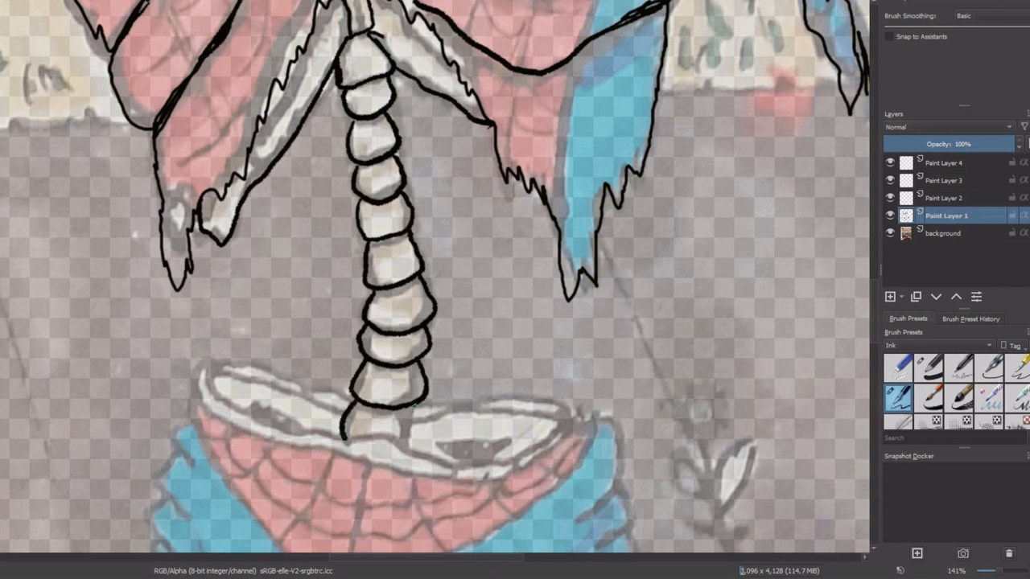
- Ink the base of the spine and the opening in the exposed pelvis bone beside it
left_click_drag(414, 405, 408, 443)
mouse_move(352, 390)
left_mouse_down()
mouse_move(234, 367)
mouse_move(206, 383)
mouse_move(235, 427)
mouse_move(382, 470)
mouse_move(470, 480)
mouse_move(519, 470)
mouse_move(573, 422)
mouse_move(563, 405)
mouse_move(419, 403)
left_mouse_up()
mouse_move(417, 420)
left_mouse_down()
mouse_move(558, 429)
mouse_move(503, 459)
mouse_move(448, 460)
mouse_move(276, 427)
mouse_move(222, 395)
mouse_move(295, 392)
mouse_move(348, 413)
left_mouse_up()
mouse_move(443, 448)
left_mouse_down()
mouse_move(507, 439)
mouse_move(481, 464)
mouse_move(451, 451)
mouse_move(472, 454)
left_mouse_up()
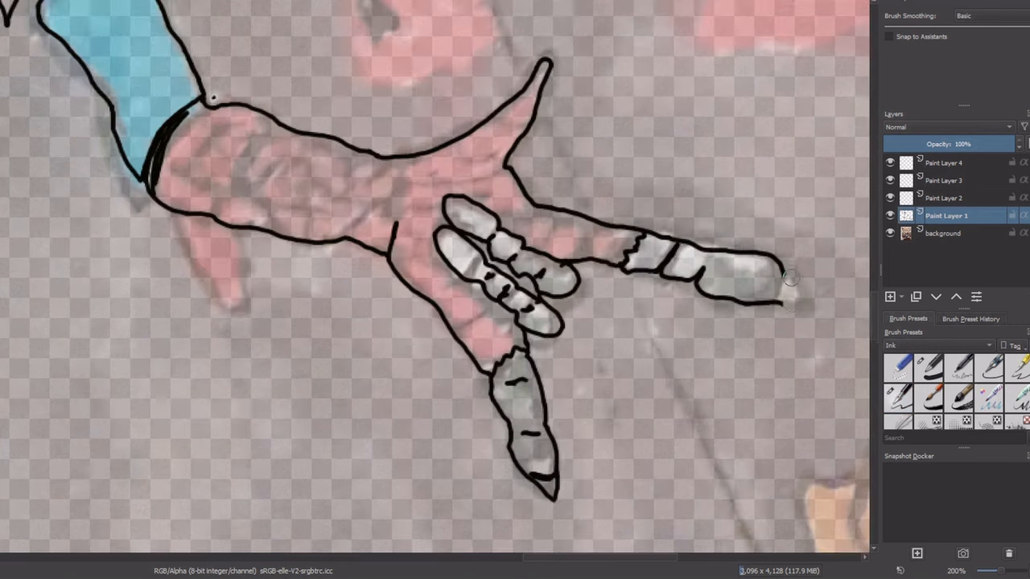
- Ink pointed claws on the extended index finger and the two curled fingers of the figure's left hand
mouse_move(780, 274)
left_mouse_down()
mouse_move(797, 299)
mouse_move(777, 299)
mouse_move(805, 304)
left_mouse_up()
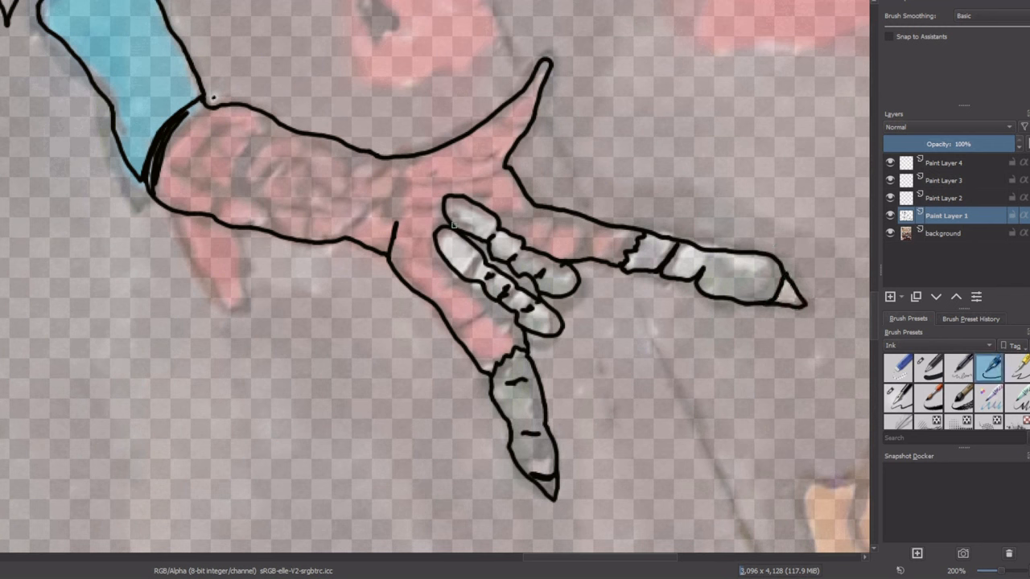
left_click_drag(454, 225, 461, 199)
mouse_move(453, 196)
left_mouse_down()
mouse_move(447, 224)
mouse_move(455, 233)
left_mouse_up()
mouse_move(447, 228)
left_mouse_down()
mouse_move(436, 239)
mouse_move(449, 198)
left_mouse_up()
- Erase the rounded tip of the same hand's thumb and ink a pointed claw there
key("e")
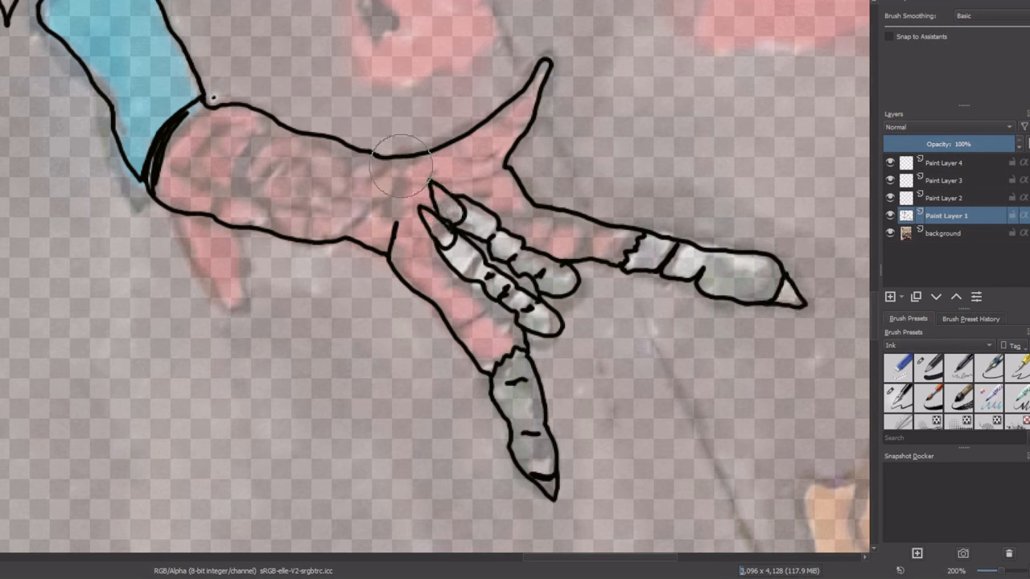
key("slash")
left_click_drag(512, 99, 544, 77)
key("slash")
key("slash")
mouse_move(529, 130)
left_mouse_down()
mouse_move(546, 70)
mouse_move(510, 97)
mouse_move(532, 126)
left_mouse_up()
mouse_move(539, 75)
left_mouse_down()
mouse_move(528, 84)
mouse_move(540, 70)
mouse_move(544, 82)
left_mouse_up()
key("slash")
key("slash")
- Outline the exposed bones of the figure's right forearm, the torn hanging flesh and the outer edges of the hand
scroll(425, 99, "down", 5)
left_click_drag(421, 219, 555, 261)
scroll(380, 205, "up", 3)
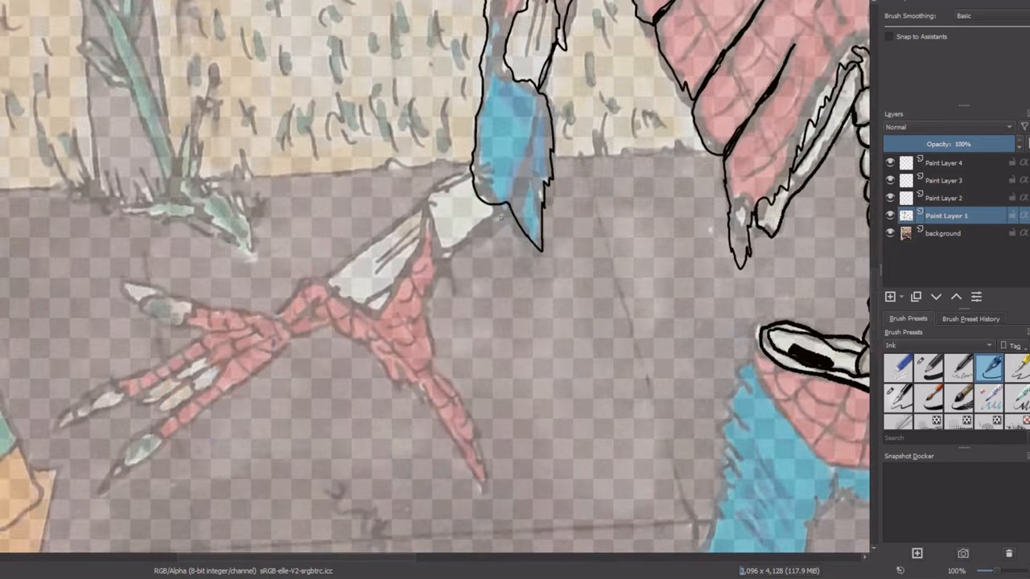
mouse_move(514, 208)
left_mouse_down()
mouse_move(433, 264)
mouse_move(473, 175)
left_mouse_up()
left_click_drag(422, 203, 327, 284)
mouse_move(419, 206)
left_mouse_down()
mouse_move(413, 256)
mouse_move(318, 282)
mouse_move(268, 317)
left_mouse_up()
mouse_move(441, 376)
left_mouse_down()
mouse_move(374, 361)
mouse_move(326, 321)
mouse_move(197, 419)
left_mouse_up()
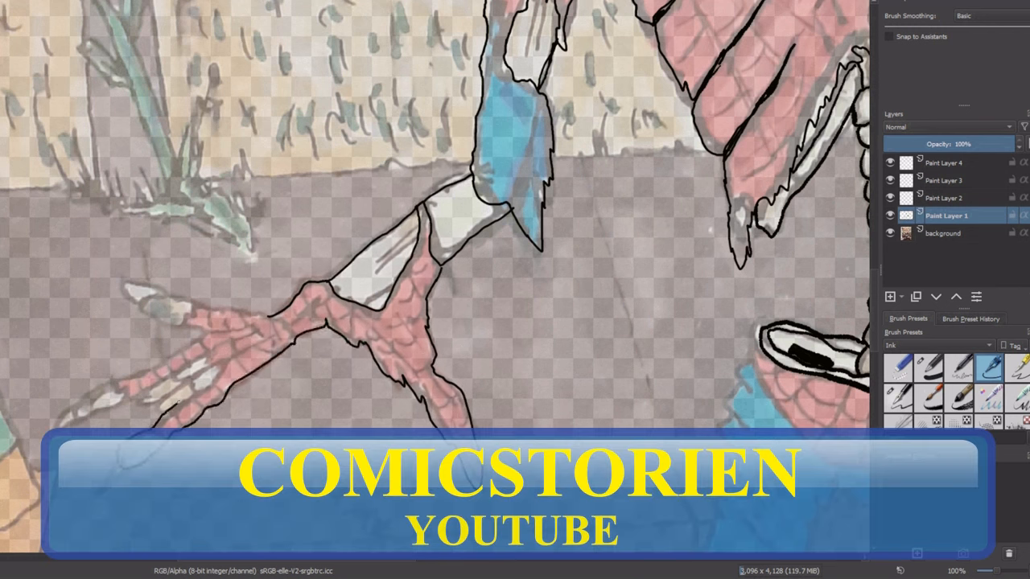
- Ink the fingers, exposed finger bones and claws of the figure's right hand, erasing stray overlap at the claw
mouse_move(228, 356)
left_mouse_down()
mouse_move(157, 419)
mouse_move(147, 406)
mouse_move(177, 367)
mouse_move(220, 346)
left_mouse_up()
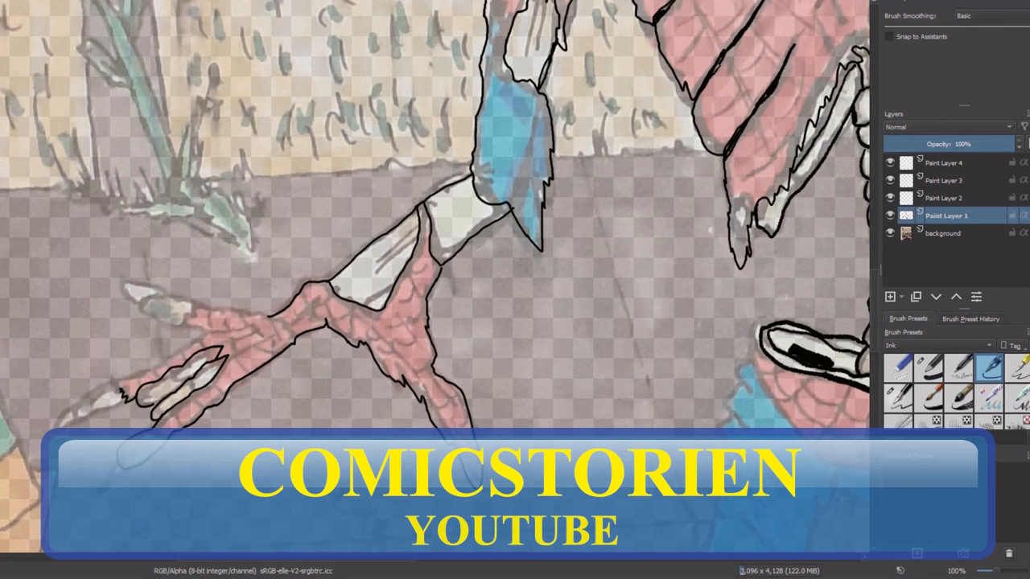
mouse_move(121, 390)
left_mouse_down()
mouse_move(199, 304)
mouse_move(281, 313)
left_mouse_up()
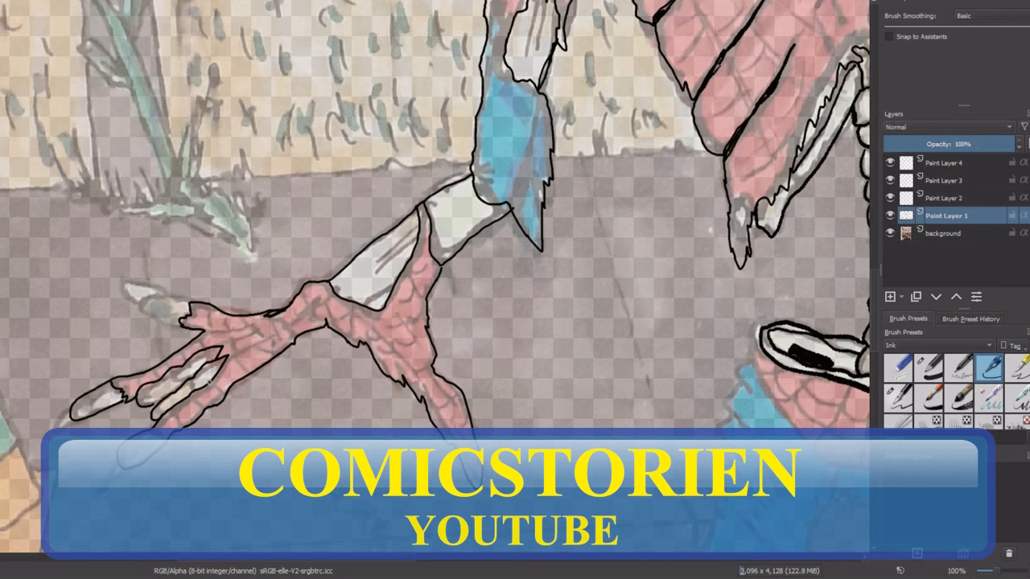
key("ctrl+plus")
mouse_move(91, 347)
left_mouse_down()
mouse_move(99, 316)
mouse_move(33, 321)
left_mouse_up()
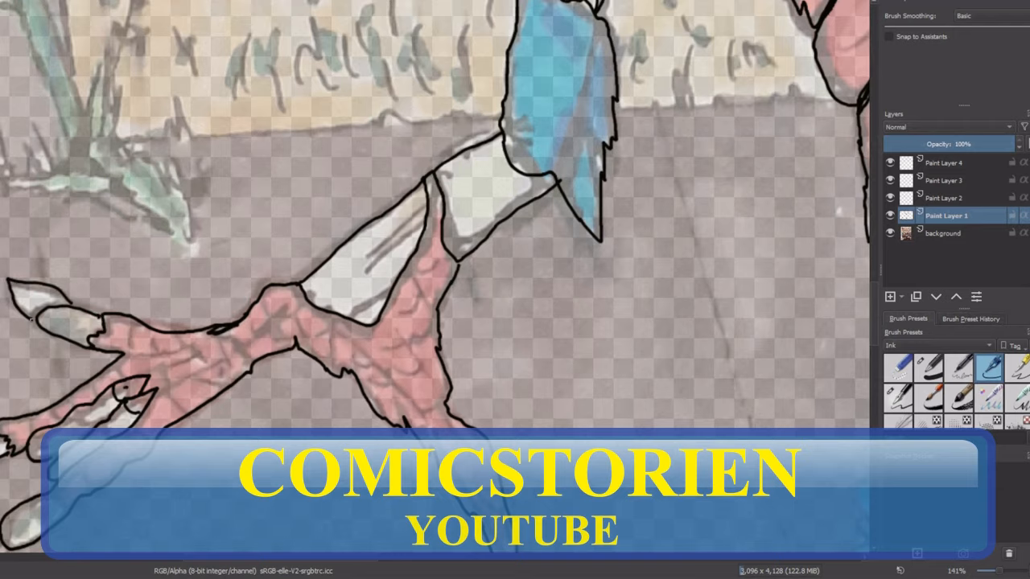
left_click_drag(87, 297, 273, 136)
mouse_move(188, 368)
left_mouse_down()
mouse_move(163, 401)
mouse_move(201, 390)
left_mouse_up()
mouse_move(120, 297)
left_mouse_down()
mouse_move(91, 338)
mouse_move(133, 322)
left_mouse_up()
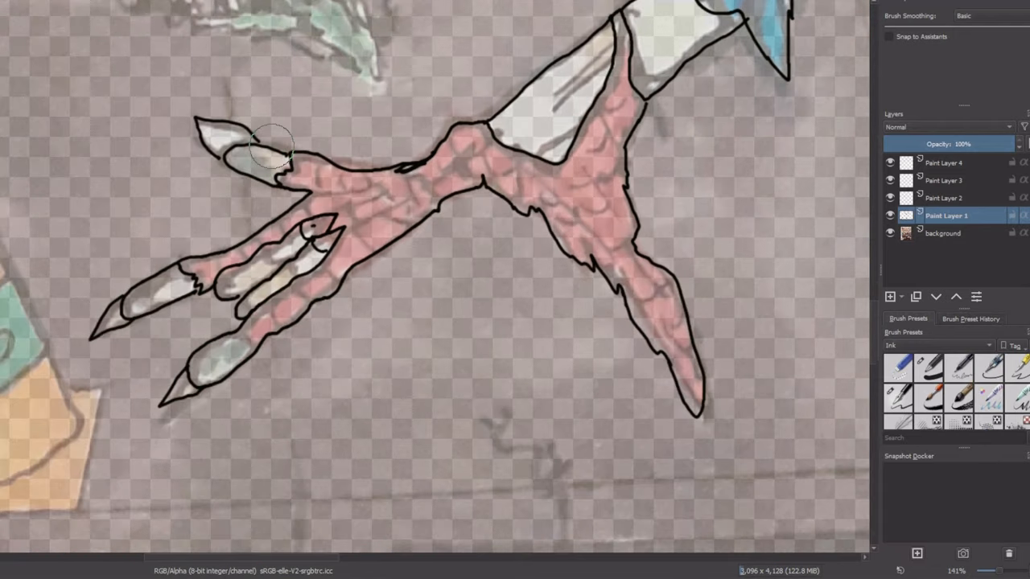
left_click_drag(258, 133, 201, 128)
- Add short grain lines to the exposed bones of the figure's right forearm
left_click_drag(483, 322, 282, 483)
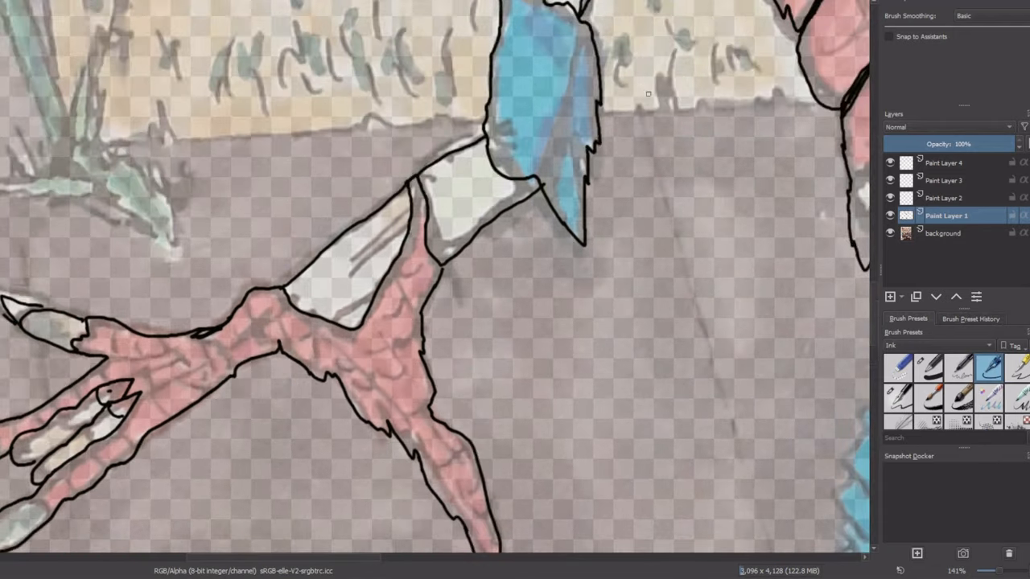
left_click_drag(343, 272, 396, 236)
left_click_drag(352, 252, 404, 216)
left_click_drag(456, 195, 473, 190)
left_click_drag(452, 186, 465, 181)
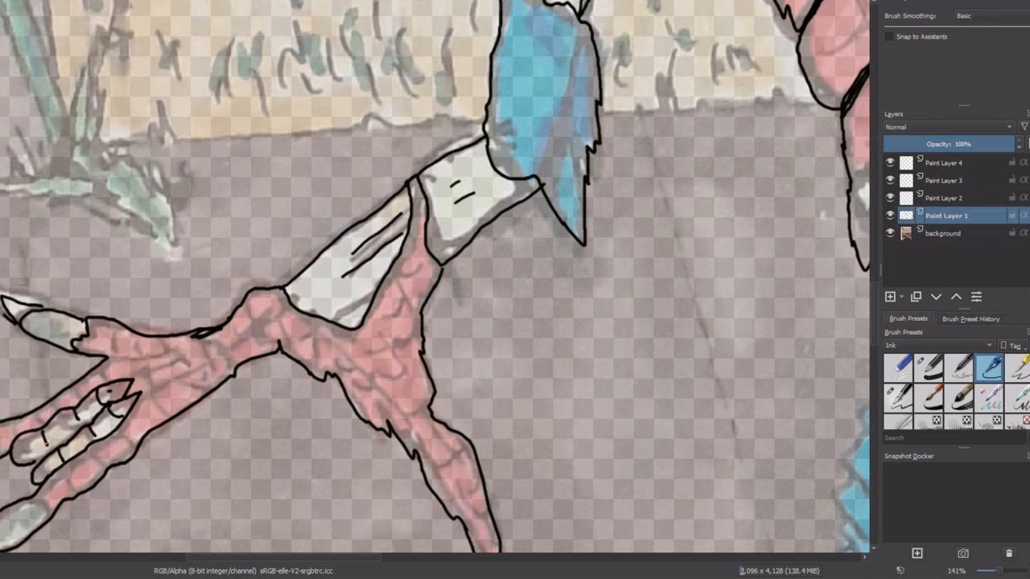
- Ink the figure's left trouser leg with creases along the outer hip, the tattered lower end and the torn opening
scroll(38, 412, "down", 3)
left_click_drag(356, 483, 244, 271)
scroll(257, 250, "up", 2)
mouse_move(479, 81)
left_mouse_down()
mouse_move(511, 121)
mouse_move(483, 152)
left_mouse_up()
left_click_drag(510, 132, 515, 160)
mouse_move(491, 176)
left_mouse_down()
mouse_move(518, 163)
mouse_move(517, 178)
left_mouse_up()
left_click_drag(502, 212, 520, 201)
mouse_move(507, 233)
left_mouse_down()
mouse_move(525, 222)
mouse_move(532, 320)
mouse_move(500, 537)
mouse_move(566, 402)
mouse_move(531, 552)
left_mouse_up()
left_click_drag(495, 409, 519, 476)
left_click_drag(531, 330, 552, 390)
mouse_move(552, 390)
left_mouse_down()
mouse_move(548, 233)
mouse_move(612, 192)
left_mouse_up()
- Ink the left trouser leg's inner edge, diagonal fabric folds on the thigh and broken lines along the torn strip
mouse_move(589, 355)
left_mouse_down()
mouse_move(587, 472)
mouse_move(519, 342)
mouse_move(495, 152)
mouse_move(424, 26)
left_mouse_up()
left_click_drag(523, 63, 537, 46)
left_click_drag(527, 93, 551, 58)
left_click_drag(526, 147, 557, 100)
left_click_drag(517, 185, 531, 161)
left_click_drag(620, 212, 582, 306)
left_click_drag(576, 320, 573, 346)
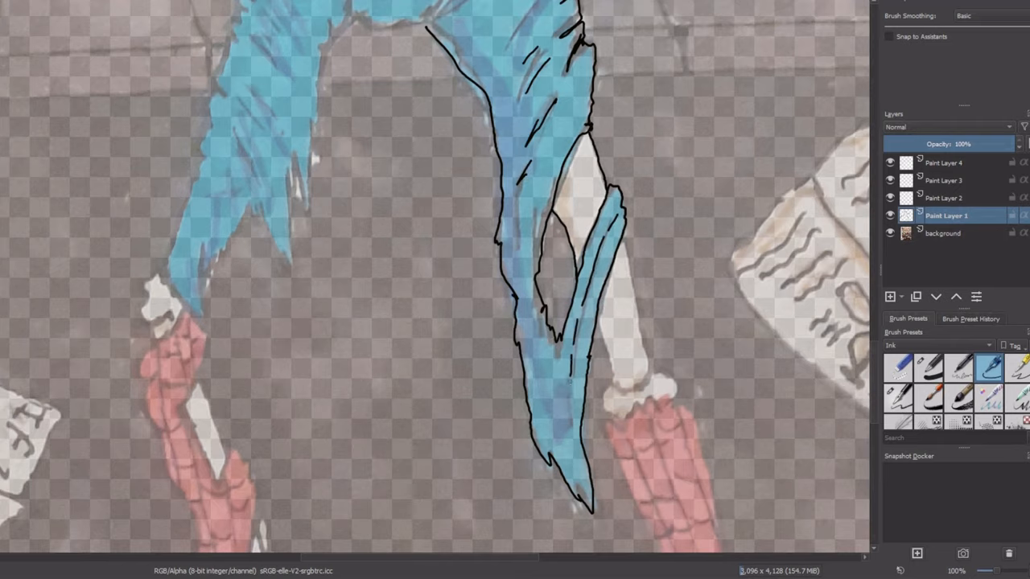
- Ink the crotch line with its creases and outline the figure's right trouser leg down to its ragged hem
scroll(435, 282, "up", 5)
left_click_drag(344, 216, 414, 211)
left_click_drag(318, 173, 345, 210)
mouse_move(441, 187)
left_mouse_down()
mouse_move(410, 216)
mouse_move(427, 203)
left_mouse_up()
left_click_drag(338, 183, 344, 205)
mouse_move(326, 222)
left_mouse_down()
mouse_move(300, 382)
mouse_move(273, 358)
mouse_move(241, 390)
mouse_move(191, 521)
left_mouse_up()
mouse_move(261, 37)
left_mouse_down()
mouse_move(241, 161)
mouse_move(226, 185)
mouse_move(225, 233)
mouse_move(206, 265)
mouse_move(165, 451)
mouse_move(170, 495)
mouse_move(131, 533)
left_mouse_up()
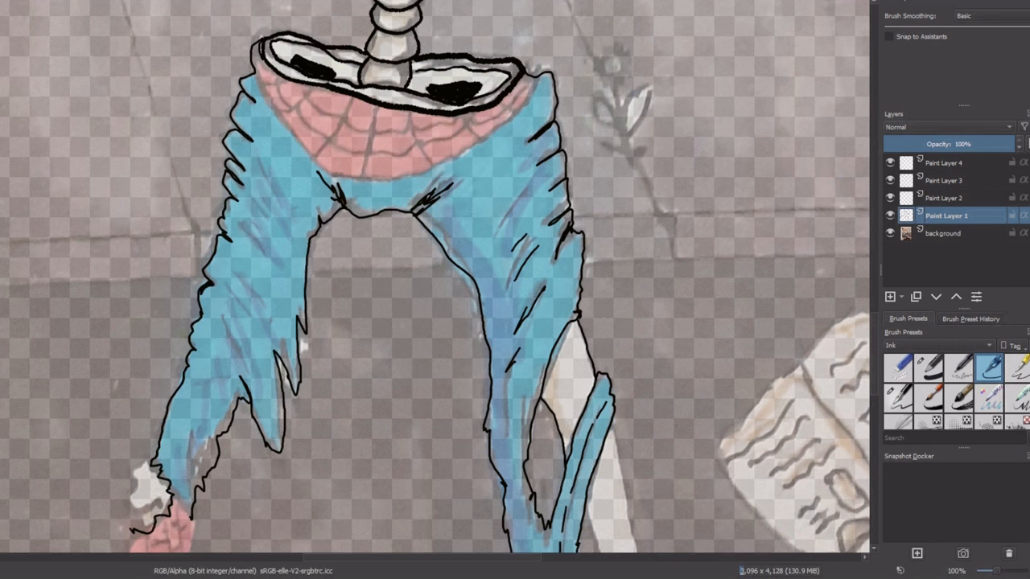
- Add short diagonal fabric folds across the figure's right trouser leg and the left upper thigh
left_click_drag(269, 171, 282, 198)
left_click_drag(255, 194, 267, 217)
left_click_drag(243, 280, 266, 309)
mouse_move(227, 285)
left_mouse_down()
mouse_move(251, 312)
mouse_move(238, 352)
left_mouse_up()
left_click_drag(272, 329, 280, 342)
left_click_drag(507, 201, 489, 227)
left_click_drag(196, 434, 188, 457)
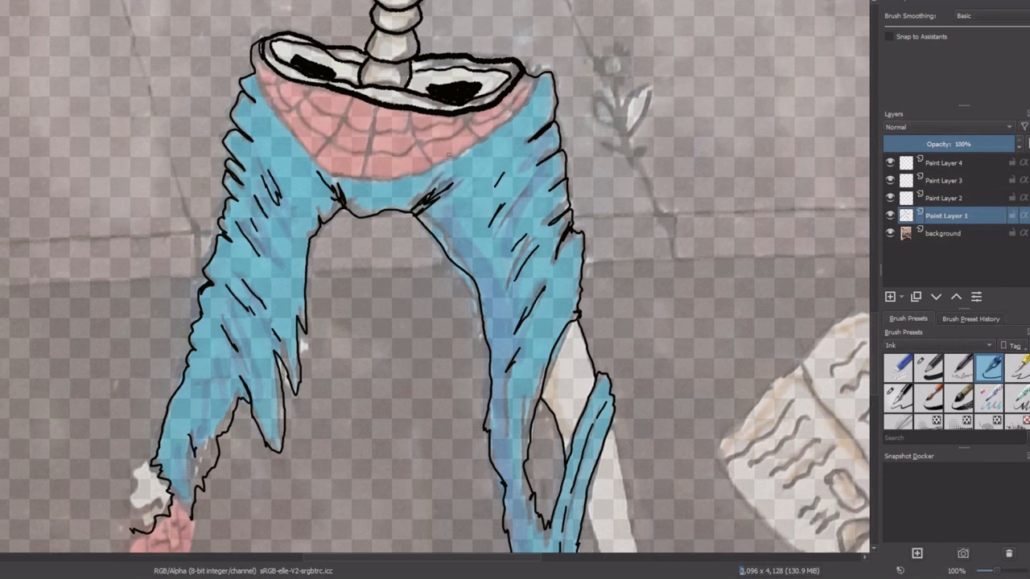
- Outline the figure's right lower leg with its tears, ankle creases, ragged foot covering and exposed heel bone
mouse_move(237, 547)
left_mouse_down()
mouse_move(322, 230)
mouse_move(392, 119)
left_mouse_up()
mouse_move(350, 36)
left_mouse_down()
mouse_move(341, 147)
mouse_move(386, 166)
mouse_move(399, 199)
mouse_move(396, 320)
mouse_move(426, 291)
mouse_move(449, 391)
mouse_move(408, 459)
mouse_move(355, 455)
mouse_move(366, 408)
mouse_move(398, 385)
mouse_move(379, 333)
mouse_move(338, 434)
mouse_move(281, 50)
left_mouse_up()
left_click_drag(345, 69, 367, 153)
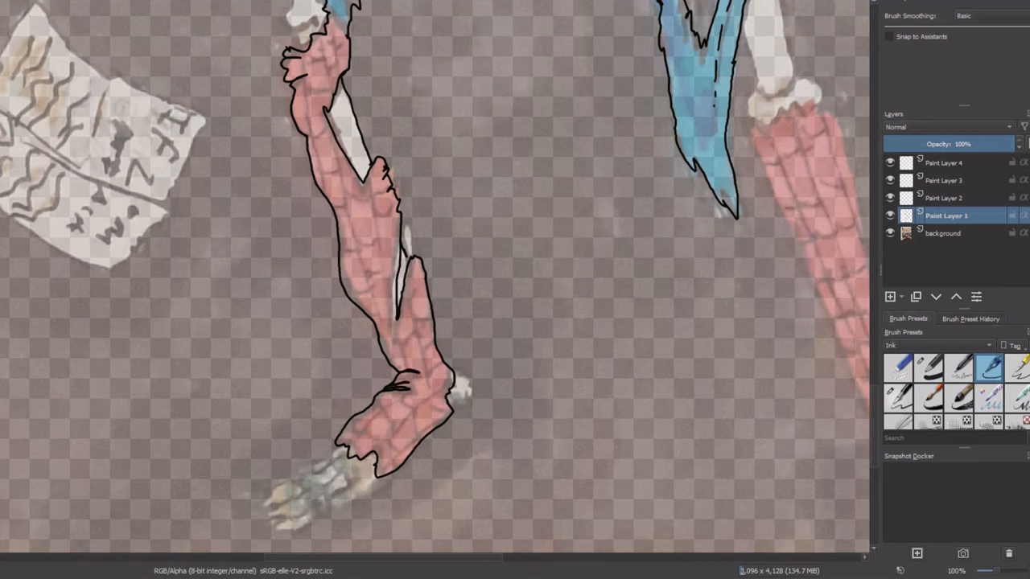
left_click_drag(464, 378, 451, 400)
- Ink the exposed knee bone between the right trouser hem and the lower leg
left_click_drag(376, 37, 393, 247)
scroll(393, 247, "up", 2)
left_click_drag(234, 237, 236, 270)
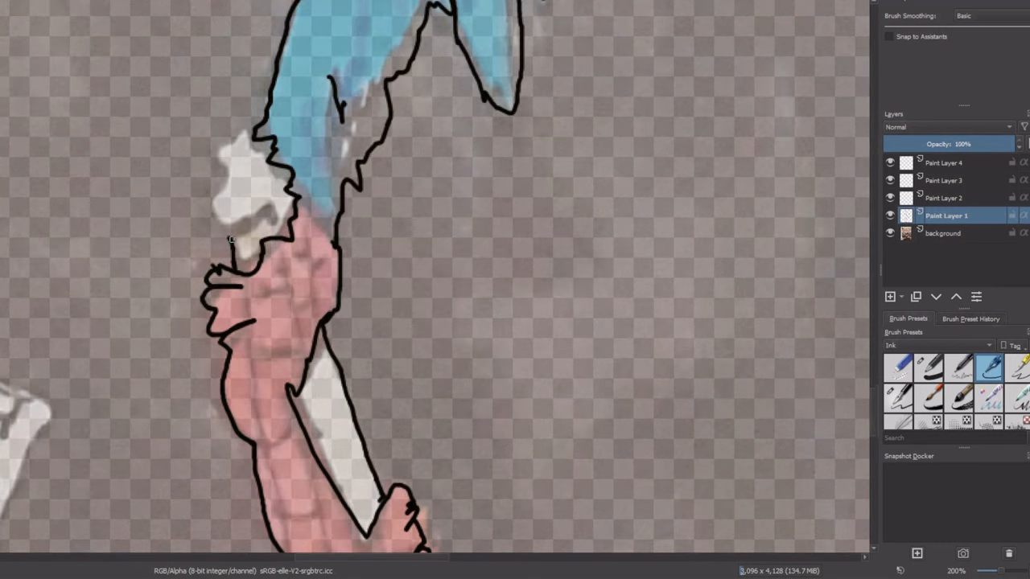
left_click_drag(266, 213, 231, 138)
- Outline the skeletal right foot and ink its separate toe bones with pointed tips
scroll(231, 139, "down", 5)
scroll(232, 139, "up", 2)
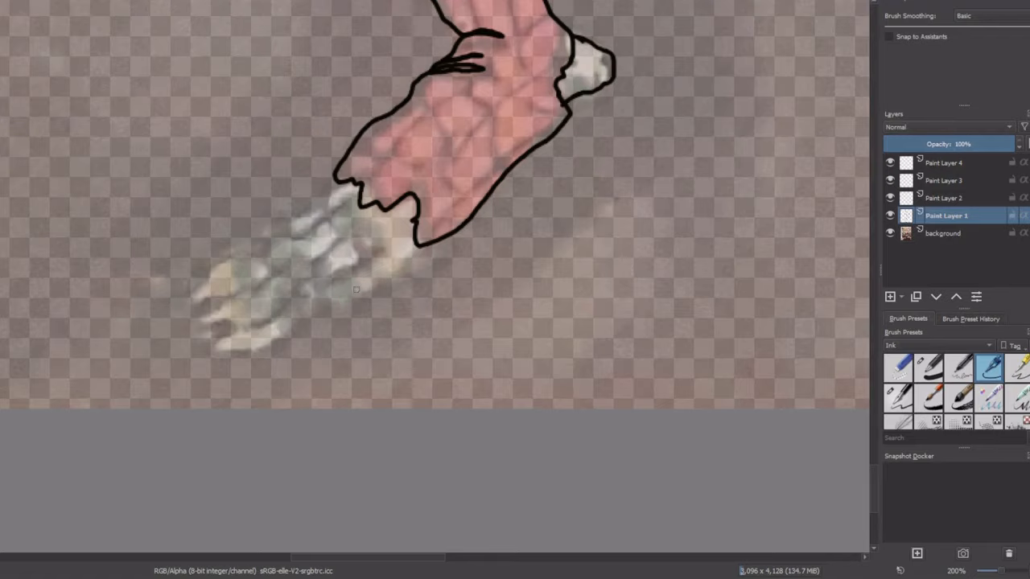
mouse_move(418, 246)
left_mouse_down()
mouse_move(287, 338)
mouse_move(221, 354)
left_mouse_up()
mouse_move(238, 324)
left_mouse_down()
mouse_move(352, 267)
mouse_move(281, 266)
mouse_move(333, 243)
left_mouse_up()
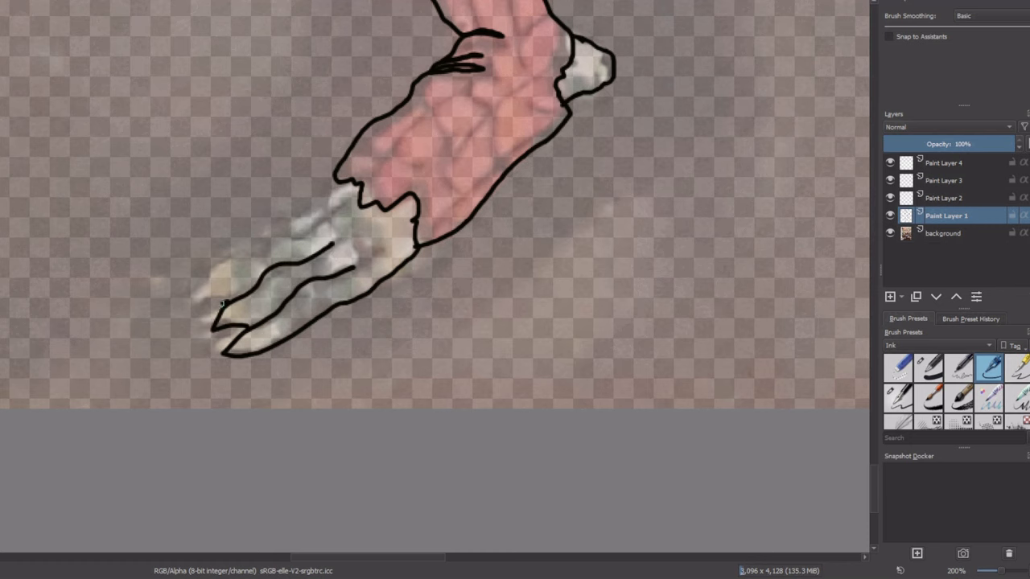
left_click_drag(204, 311, 315, 231)
mouse_move(235, 276)
left_mouse_down()
mouse_move(255, 248)
mouse_move(297, 231)
left_mouse_up()
left_click_drag(226, 270, 343, 186)
- Add small joint marks and claw details to the bones of the right foot
left_click_drag(346, 241, 355, 252)
left_click_drag(325, 223, 330, 232)
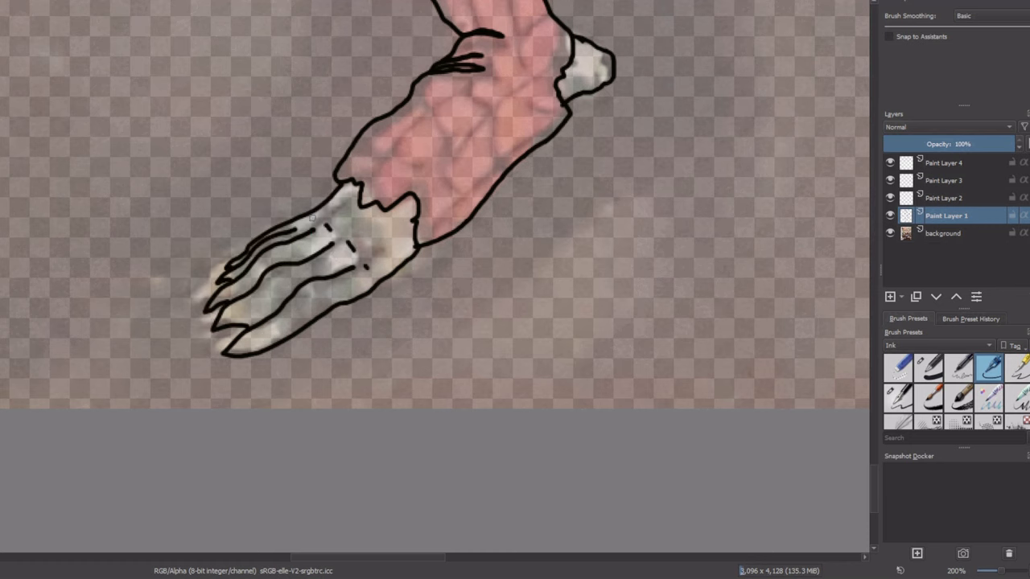
left_click_drag(226, 287, 231, 301)
left_click_drag(228, 305, 257, 352)
left_click_drag(324, 299, 331, 307)
- Ink the exposed bone of the figure's left leg and both long edges of the red lower leg
scroll(329, 304, "down", 2)
left_click_drag(619, 176, 173, 456)
left_click_drag(322, 30, 372, 178)
mouse_move(291, 103)
left_mouse_down()
mouse_move(306, 172)
mouse_move(441, 544)
left_mouse_up()
mouse_move(304, 195)
left_mouse_down()
mouse_move(396, 228)
mouse_move(481, 534)
left_mouse_up()
- Outline the figure's left foot at the page edge with its ankle creases and exposed toe bones
left_click_drag(420, 261, 331, 65)
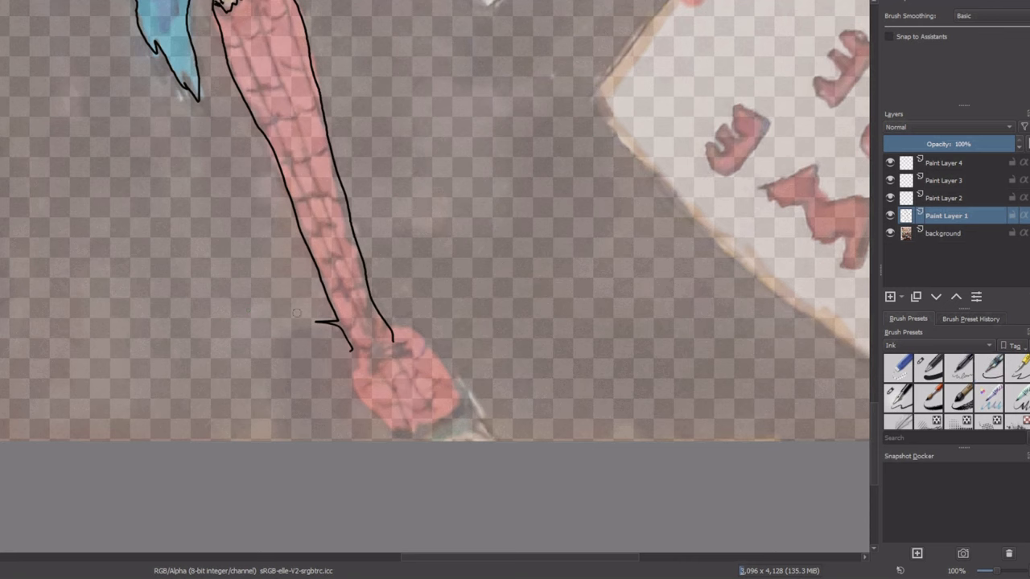
mouse_move(352, 351)
left_mouse_down()
mouse_move(421, 430)
mouse_move(394, 332)
mouse_move(402, 344)
left_mouse_up()
left_click_drag(369, 353, 400, 350)
left_click_drag(462, 403, 489, 441)
left_click_drag(405, 433, 401, 441)
- Hide the background sketch layer and examine the figure's line art on its own
scroll(391, 534, "down", 4)
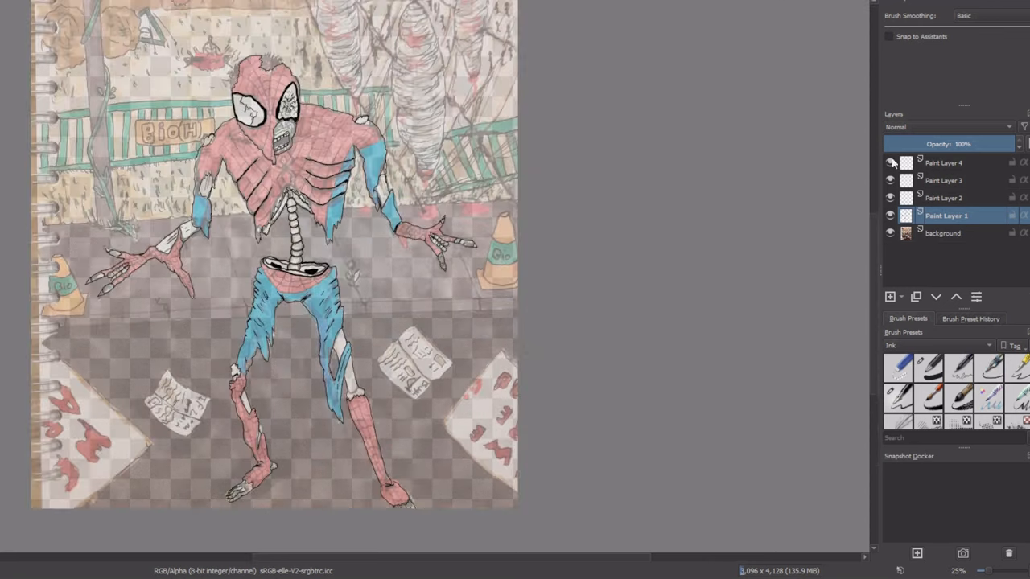
left_click(890, 234)
left_click_drag(217, 410, 434, 459)
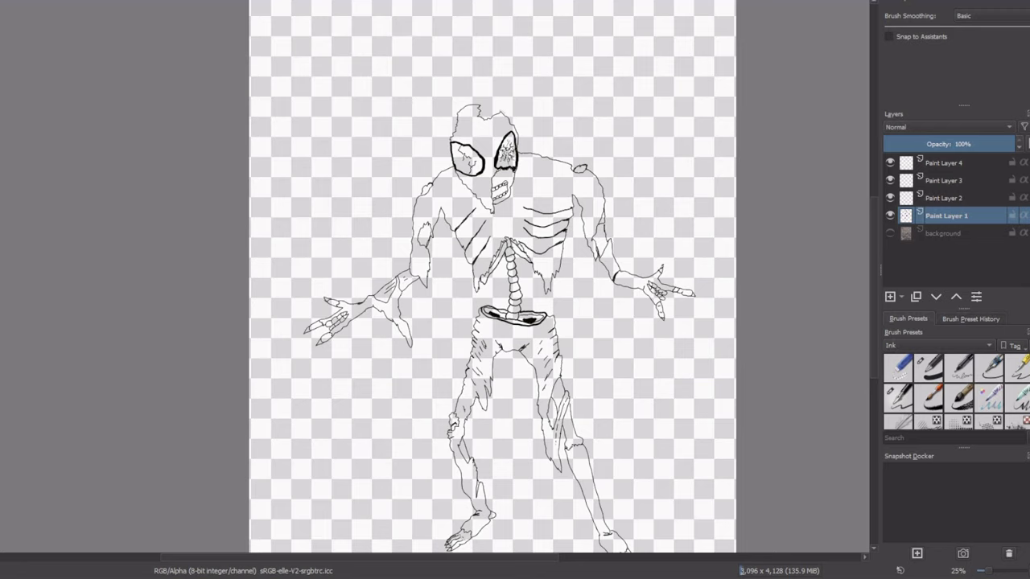
scroll(545, 191, "up", 3)
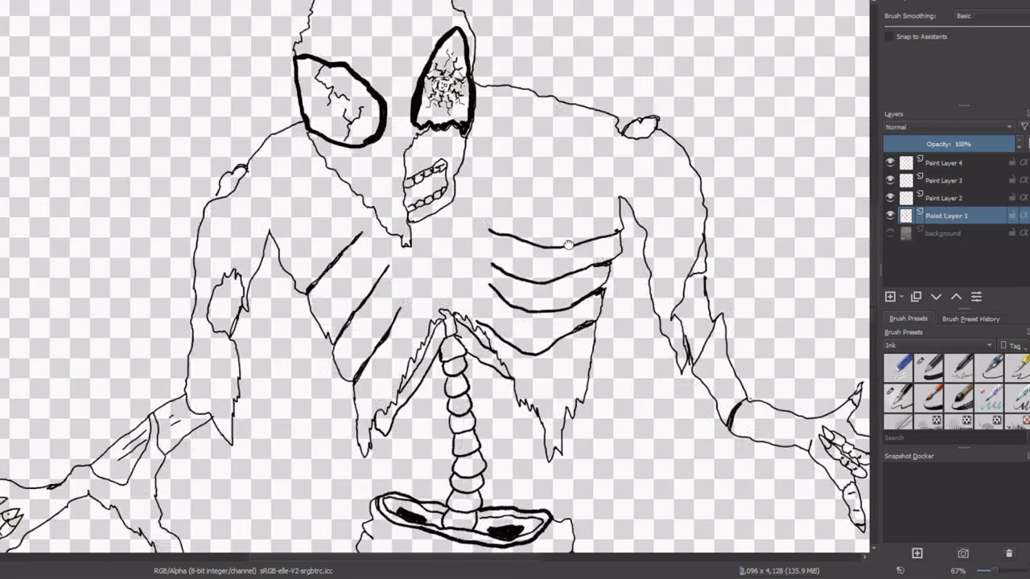
left_click_drag(568, 243, 563, 198)
- Show the background sketch again and ink the solid black spider emblem on the chest with a thicker ink pen
left_click(890, 233)
left_click(930, 367)
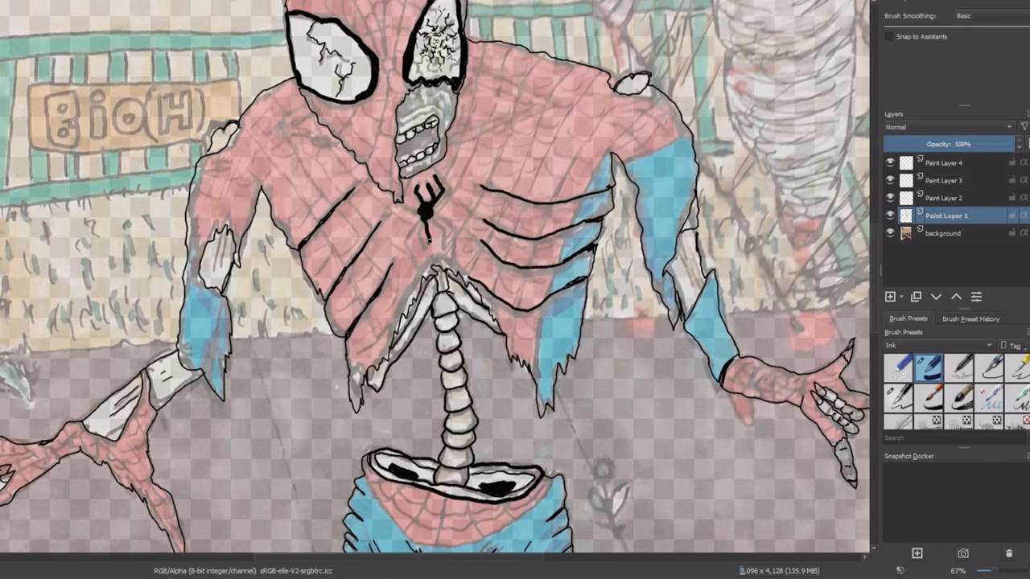
mouse_move(429, 235)
left_mouse_down()
mouse_move(450, 251)
mouse_move(409, 208)
left_mouse_up()
- Ink the gum lines above and below the teeth and around the mouth corner with the previous outlining pen
scroll(536, 154, "up", 3)
left_click(991, 367)
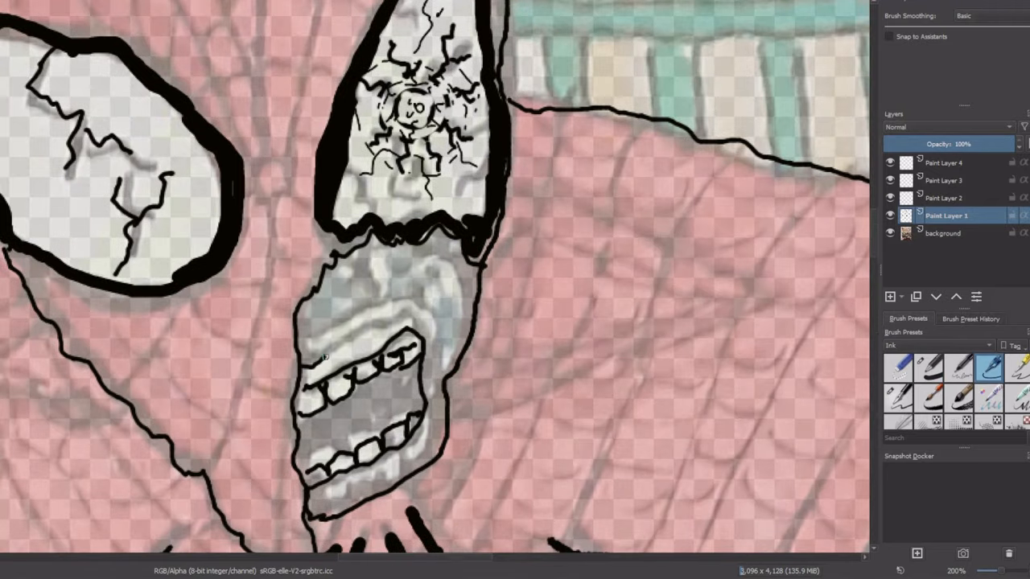
mouse_move(322, 359)
left_mouse_down()
mouse_move(420, 324)
mouse_move(433, 402)
mouse_move(309, 493)
left_mouse_up()
- Hatch fine wrinkle lines over the exposed cheek and gums around the mouth with a finer ink pen
left_click(960, 367)
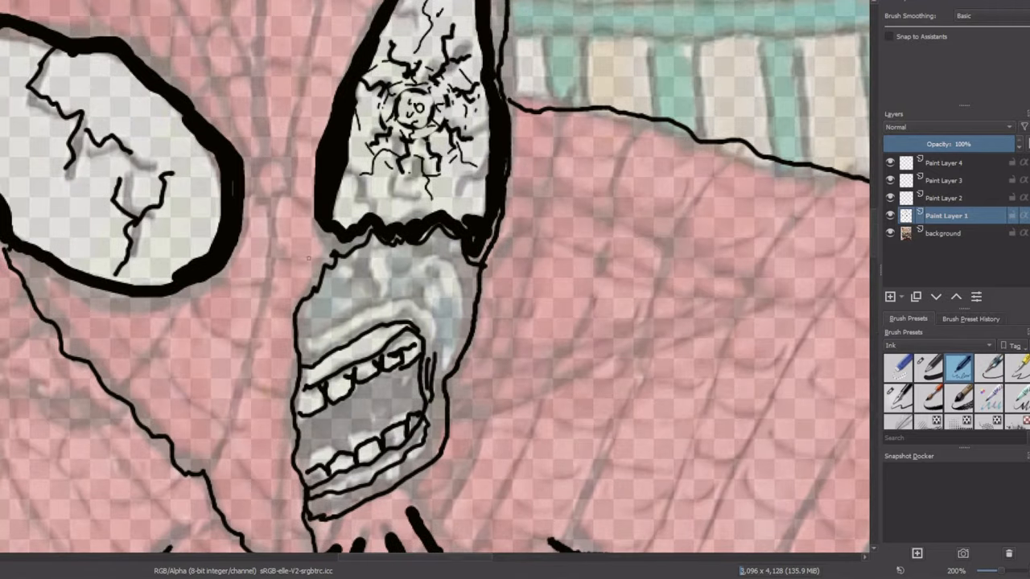
left_click_drag(434, 293, 456, 325)
left_click_drag(424, 294, 439, 315)
left_click_drag(441, 254, 459, 265)
left_click_drag(415, 258, 454, 283)
left_click_drag(419, 272, 439, 282)
left_click_drag(412, 285, 423, 297)
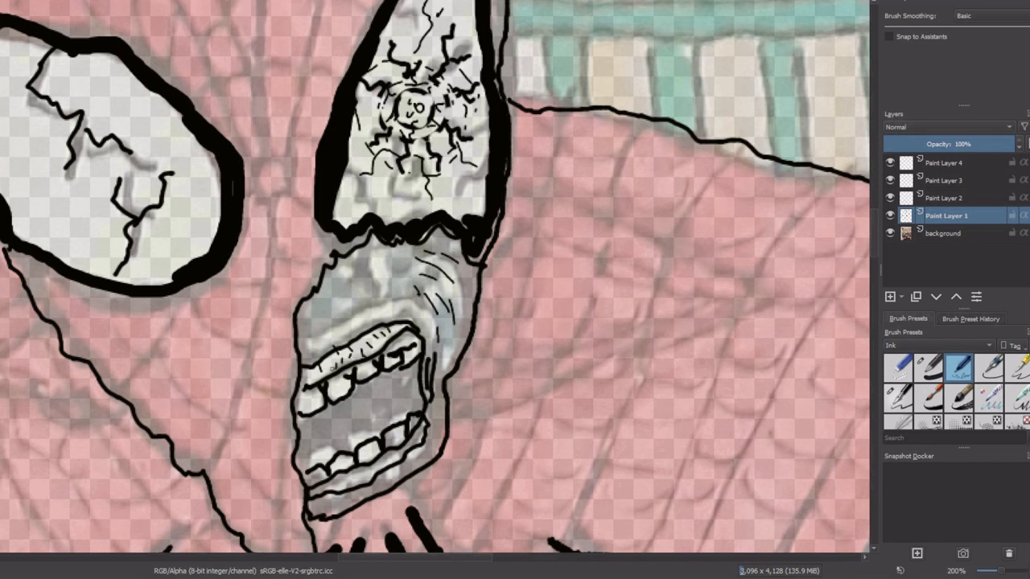
left_click_drag(373, 267, 425, 259)
left_click_drag(363, 287, 428, 271)
left_click_drag(447, 245, 467, 300)
left_click_drag(458, 301, 460, 320)
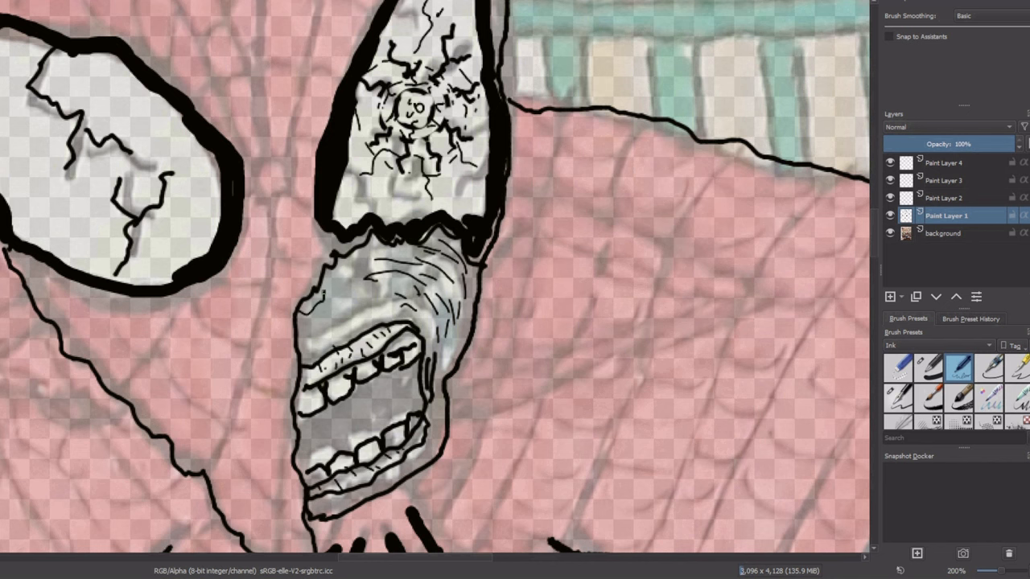
- Move Paint Layer 2 below Paint Layer 1 and rule the long straight pavement and kerb lines behind the figure
scroll(324, 284, "down", 6)
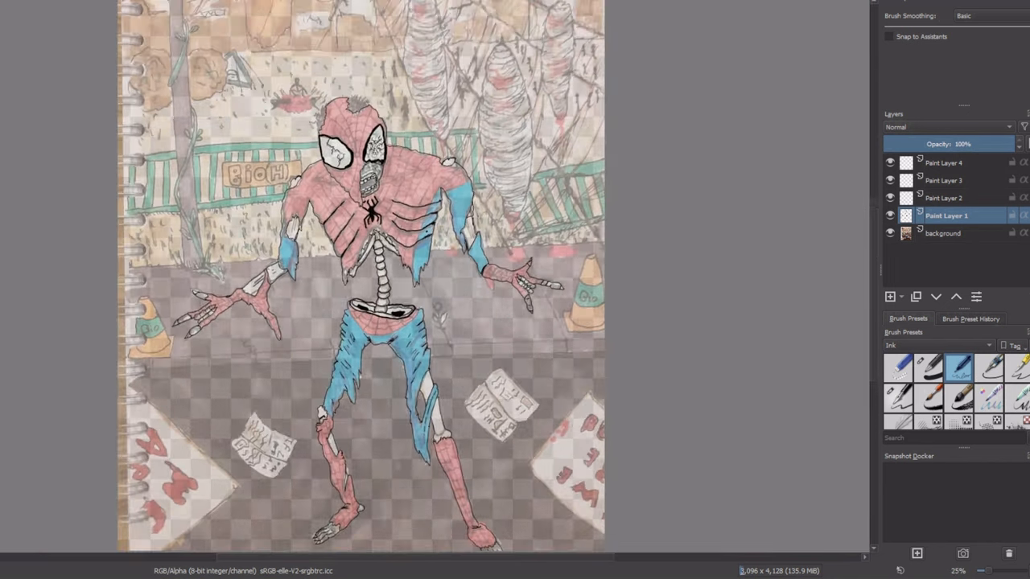
left_click_drag(944, 198, 947, 225)
left_click(989, 369)
mouse_move(115, 374)
left_mouse_down()
mouse_move(612, 349)
mouse_move(115, 362)
left_mouse_up()
left_click_drag(111, 262, 608, 236)
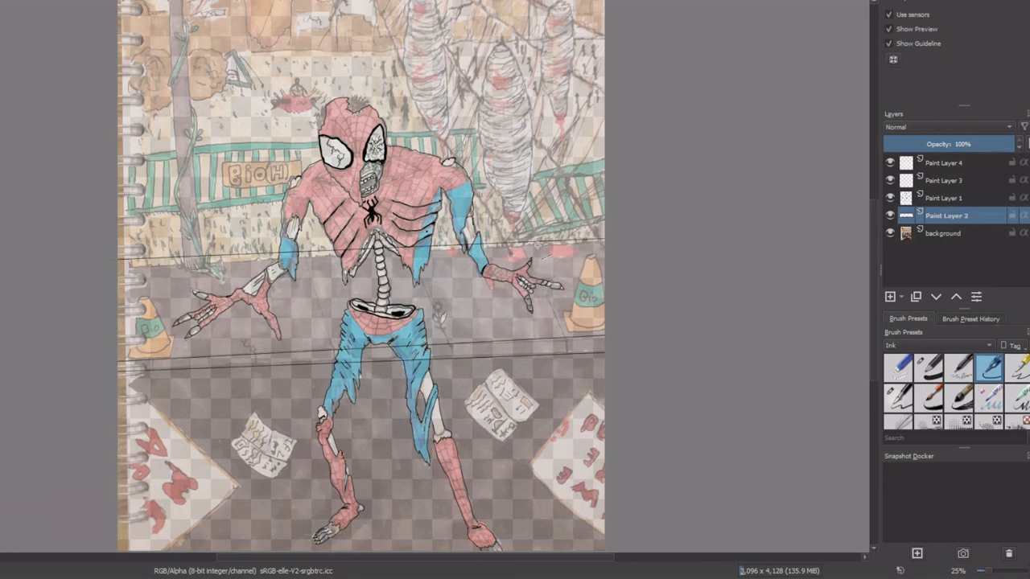
- Rule the slanted joints between the pavement slabs, carrying them down across the kerb
scroll(515, 274, "up", 2)
left_click_drag(522, 208, 611, 403)
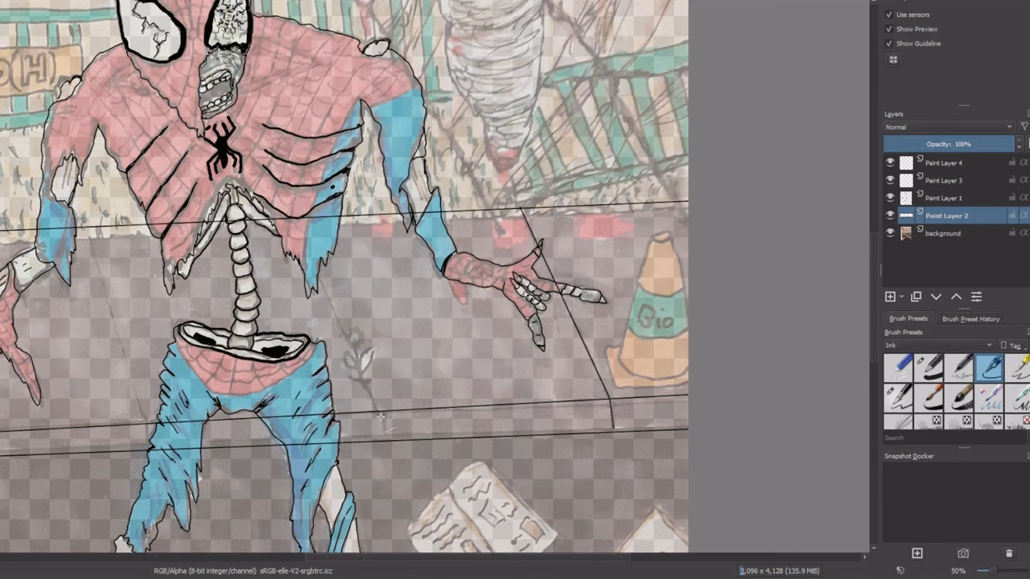
mouse_move(384, 436)
left_mouse_down()
mouse_move(326, 304)
mouse_move(316, 219)
left_mouse_up()
left_click_drag(91, 228, 149, 444)
left_click_drag(132, 348, 489, 352)
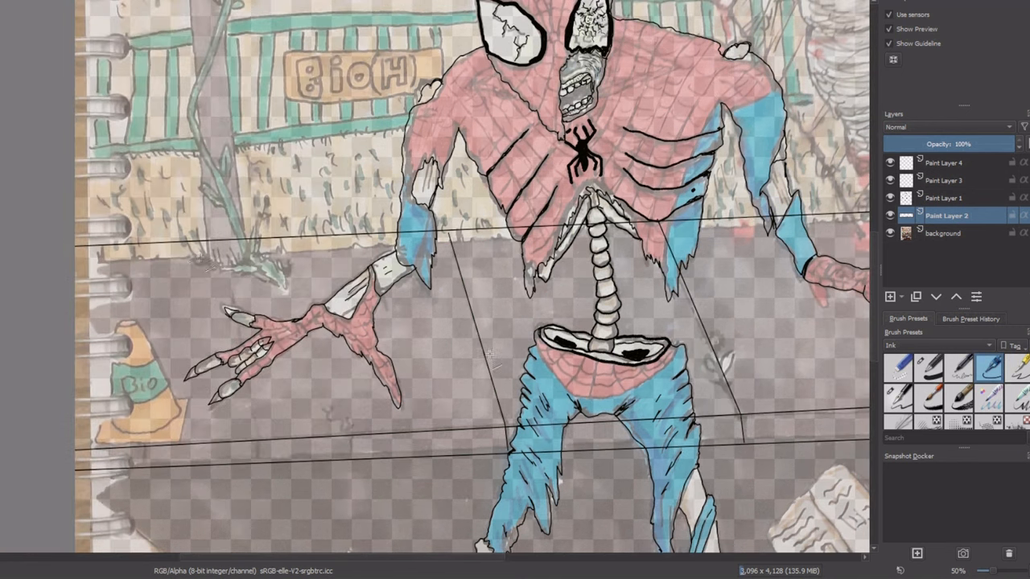
left_click_drag(218, 238, 259, 461)
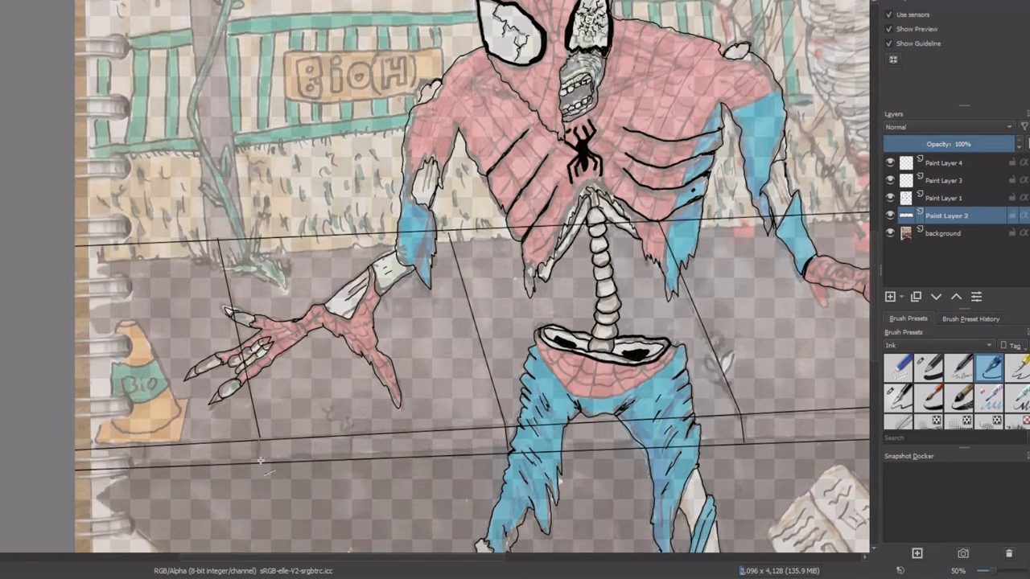
- Rule the two long edges of the background pole with a thicker ink pen, then return to the thinner pen
scroll(207, 339, "down", 2)
left_click(929, 367)
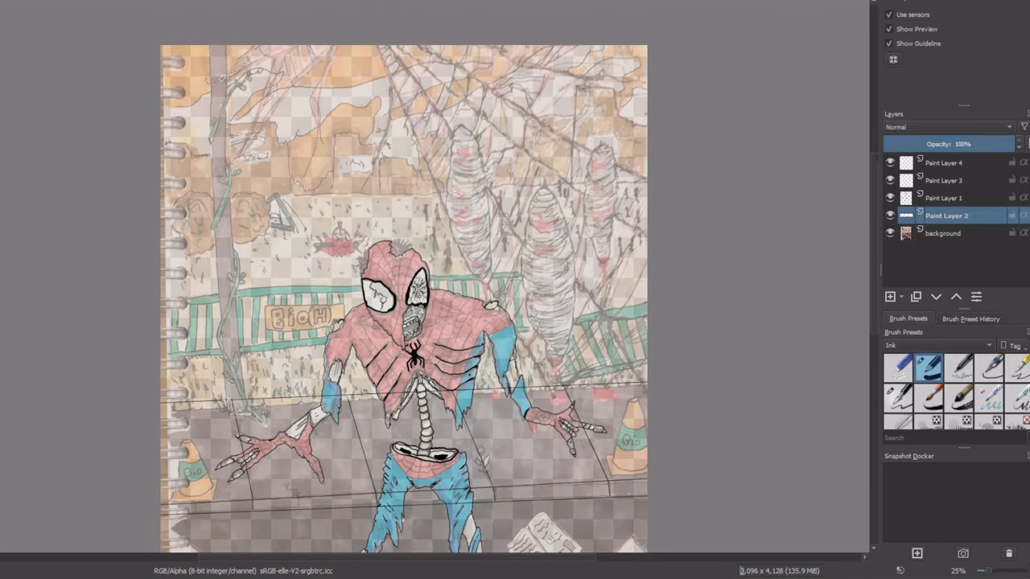
mouse_move(224, 399)
left_mouse_down()
mouse_move(206, 60)
mouse_move(207, 46)
mouse_move(225, 46)
left_mouse_up()
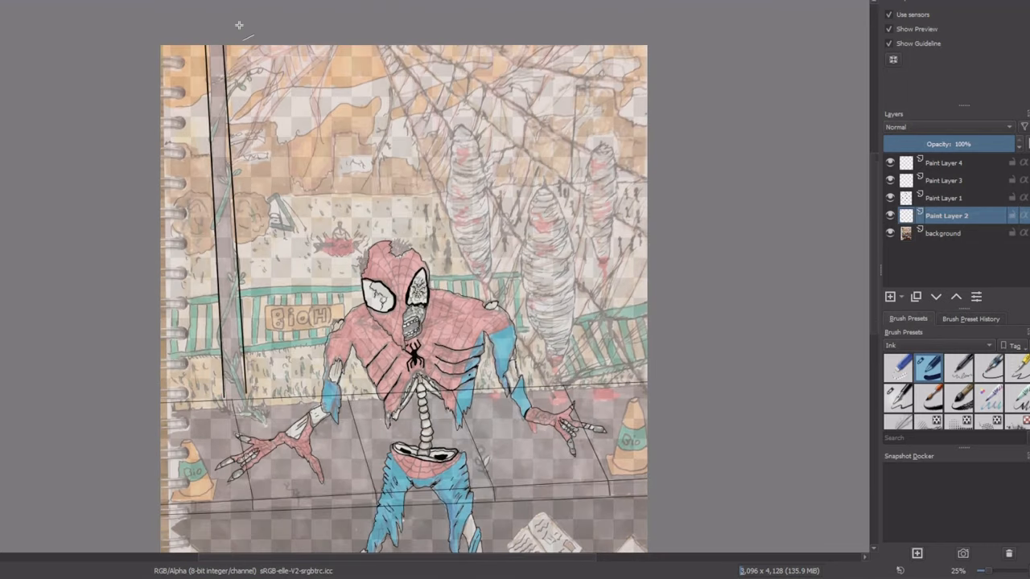
left_click(993, 366)
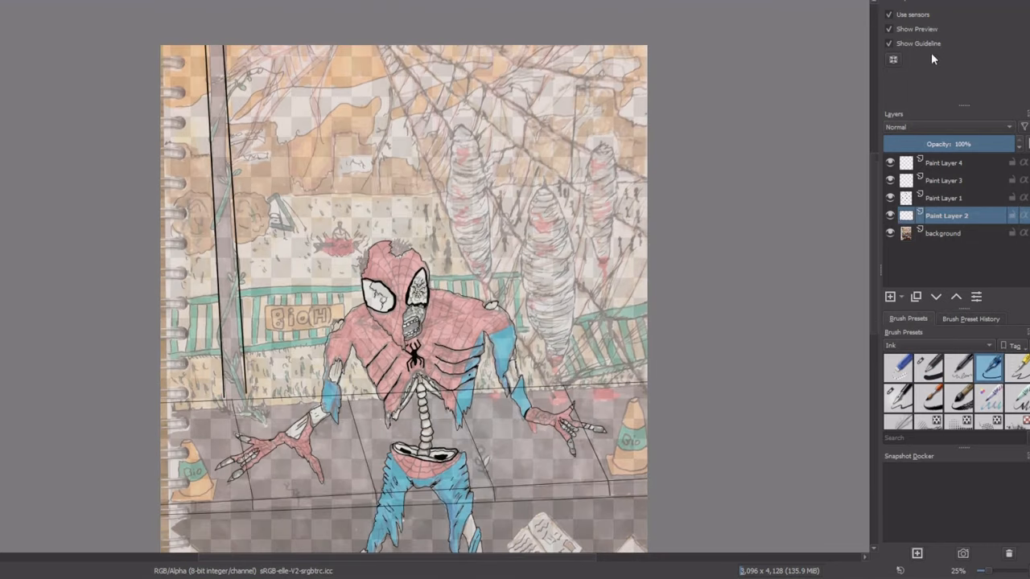
- Rule four straight magenta web strands fanning out from the canvas's upper edge across the cocoons, using a thicker ink pen
left_click_drag(375, 47, 653, 565)
left_click(930, 367)
mouse_move(375, 47)
left_mouse_down()
mouse_move(618, 479)
mouse_move(644, 551)
mouse_move(647, 358)
left_mouse_up()
mouse_move(409, 46)
left_mouse_down()
mouse_move(684, 271)
mouse_move(712, 222)
mouse_move(681, 136)
left_mouse_up()
key("ctrl+z")
- Draw the wavy magenta web strands freehand from the canvas's upper edge down to the background pole
scroll(322, 156, "up", 2)
left_click_drag(322, 156, 331, 294)
mouse_move(153, 313)
left_mouse_down()
mouse_move(121, 347)
mouse_move(172, 298)
mouse_move(246, 185)
mouse_move(358, 75)
left_mouse_up()
key("b")
left_click_drag(167, 295, 284, 75)
left_click_drag(172, 119, 263, 74)
left_click_drag(142, 136, 202, 74)
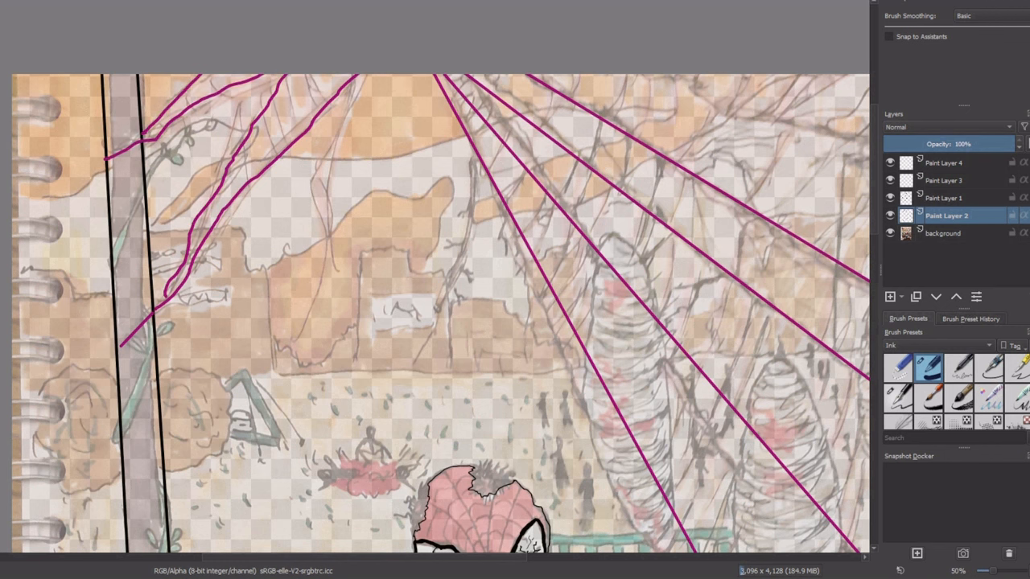
- Return to the thinner ink pen and move Paint Layer 3 below Paint Layer 2
scroll(189, 233, "down", 4)
scroll(324, 113, "up", 3)
left_click_drag(428, 434, 312, 178)
scroll(313, 179, "up", 1)
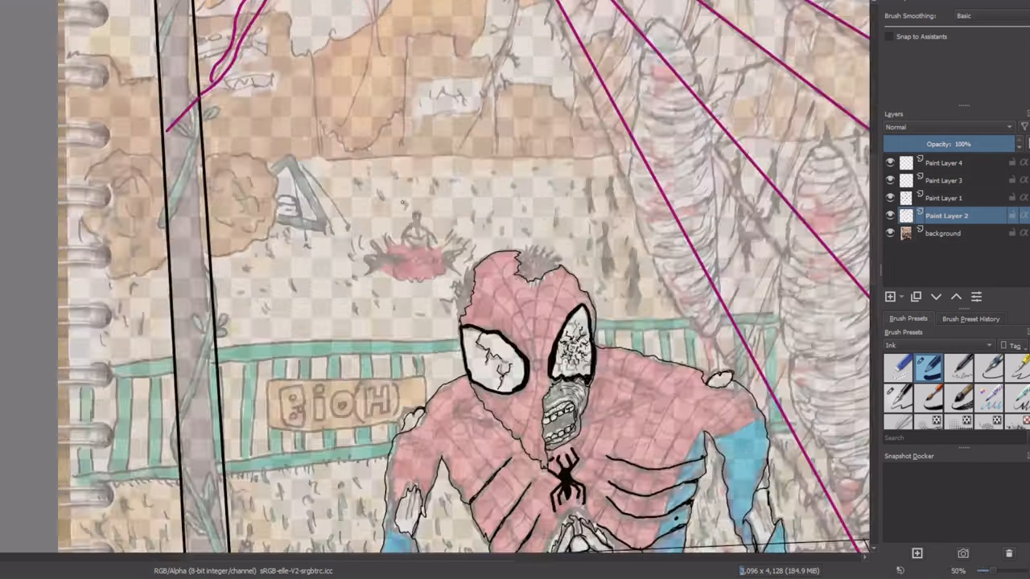
scroll(349, 169, "down", 1)
left_click(990, 368)
scroll(8, 452, "up", 1)
scroll(8, 453, "down", 2)
left_click_drag(945, 180, 956, 226)
left_click_drag(345, 413, 395, 357)
- Rule the long double rails and slanted end of the BioH fence behind the figure in dark green with the thicker ink pen
key("v")
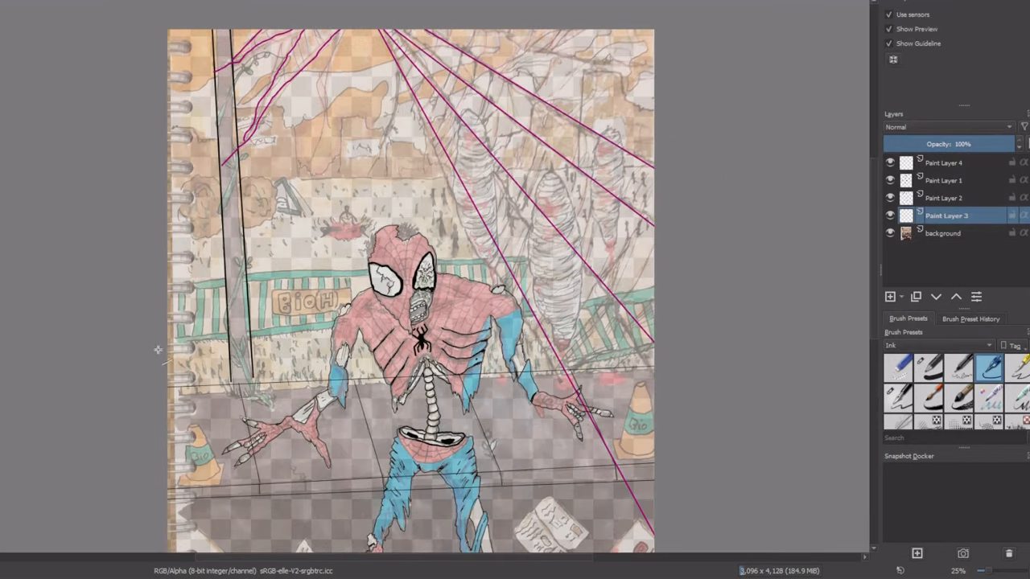
left_click_drag(156, 349, 525, 318)
scroll(394, 299, "up", 2)
left_click(929, 368)
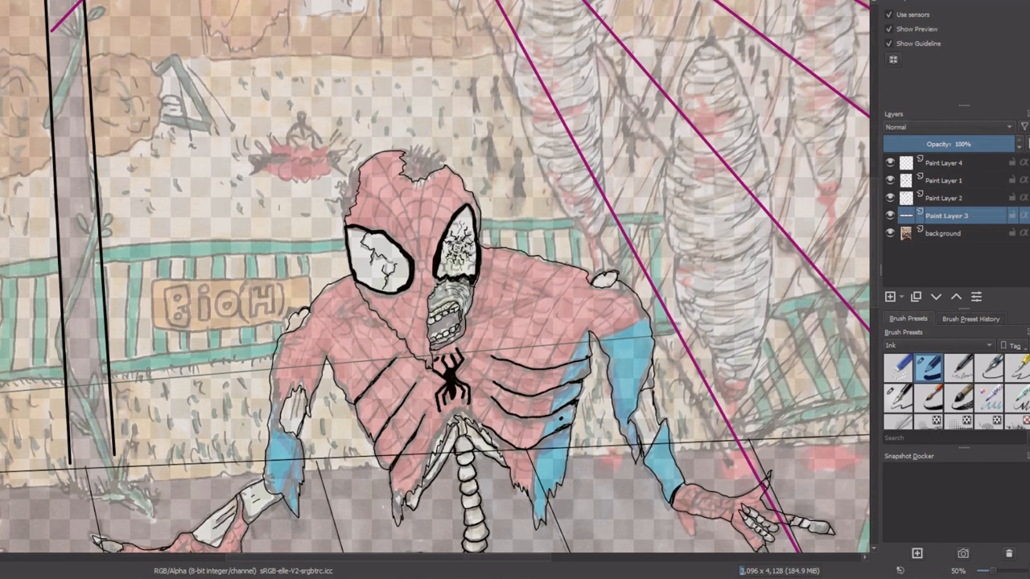
left_click_drag(1, 387, 680, 325)
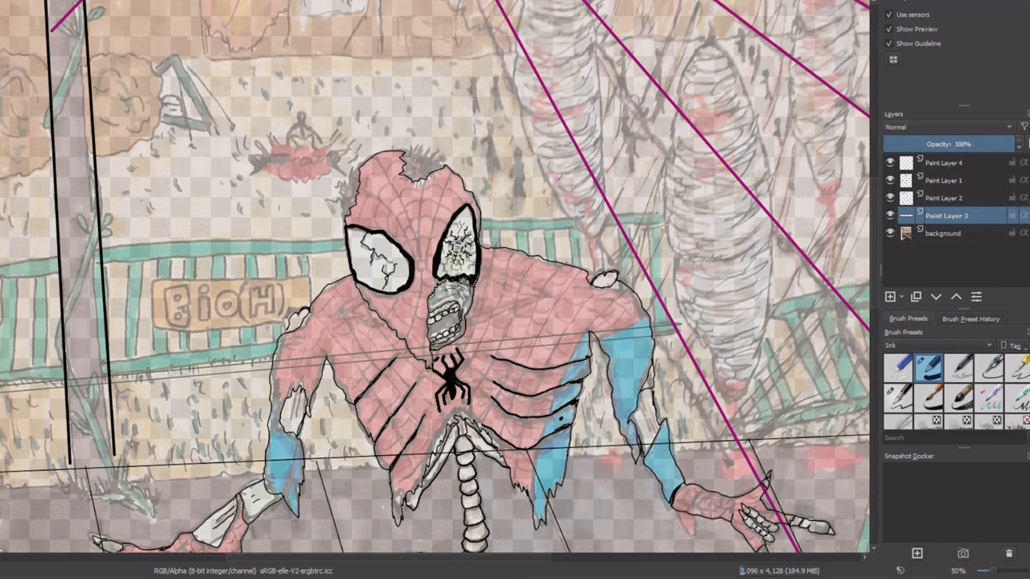
left_click_drag(660, 203, 680, 324)
mouse_move(659, 202)
left_mouse_down()
mouse_move(46, 261)
mouse_move(2, 257)
mouse_move(662, 210)
mouse_move(674, 332)
left_mouse_up()
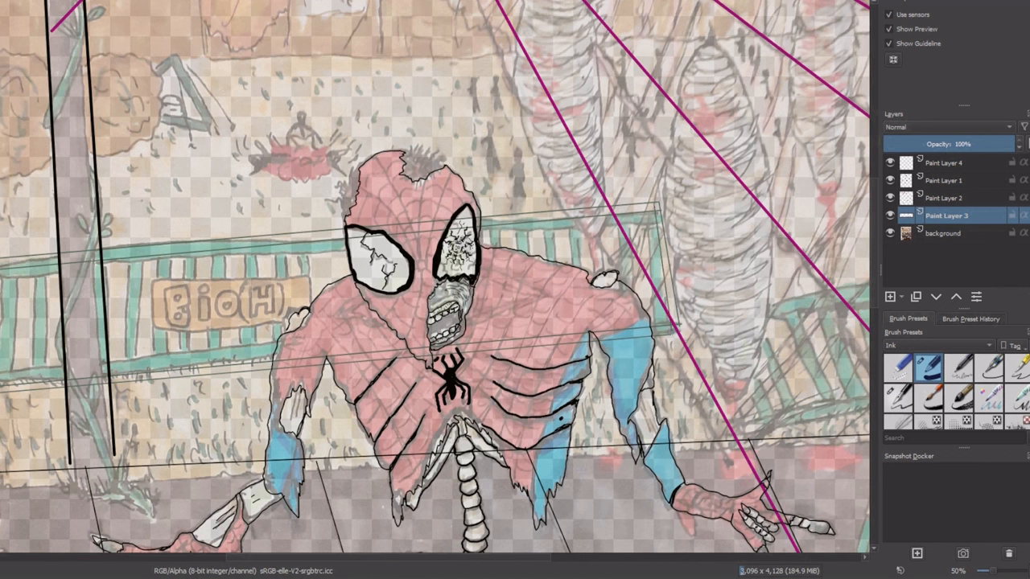
- Rule the upright slats of the fence around the pole, up to the start of the BioH sign
left_click_drag(7, 266, 10, 381)
mouse_move(23, 269)
left_mouse_down()
mouse_move(23, 368)
mouse_move(32, 383)
mouse_move(42, 371)
left_mouse_up()
mouse_move(51, 265)
left_mouse_down()
mouse_move(58, 375)
mouse_move(57, 365)
left_mouse_up()
left_click_drag(111, 259, 120, 385)
left_click_drag(113, 277, 118, 375)
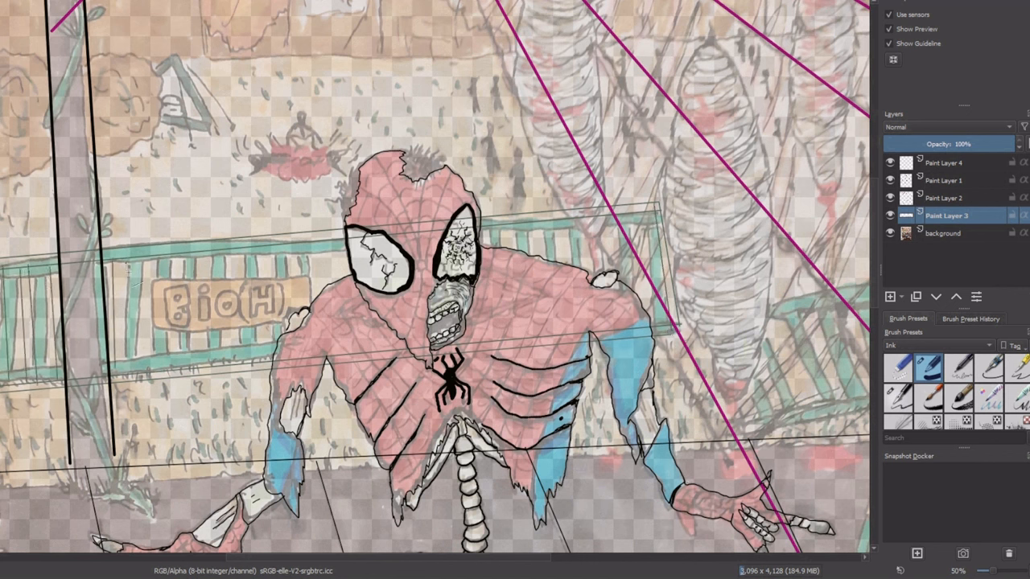
mouse_move(125, 261)
left_mouse_down()
mouse_move(135, 370)
mouse_move(142, 358)
mouse_move(161, 367)
left_mouse_up()
left_click_drag(154, 284, 164, 377)
- Continue ruling the fence slats across the BioH sign and up to the figure's head
scroll(149, 366, "up", 2)
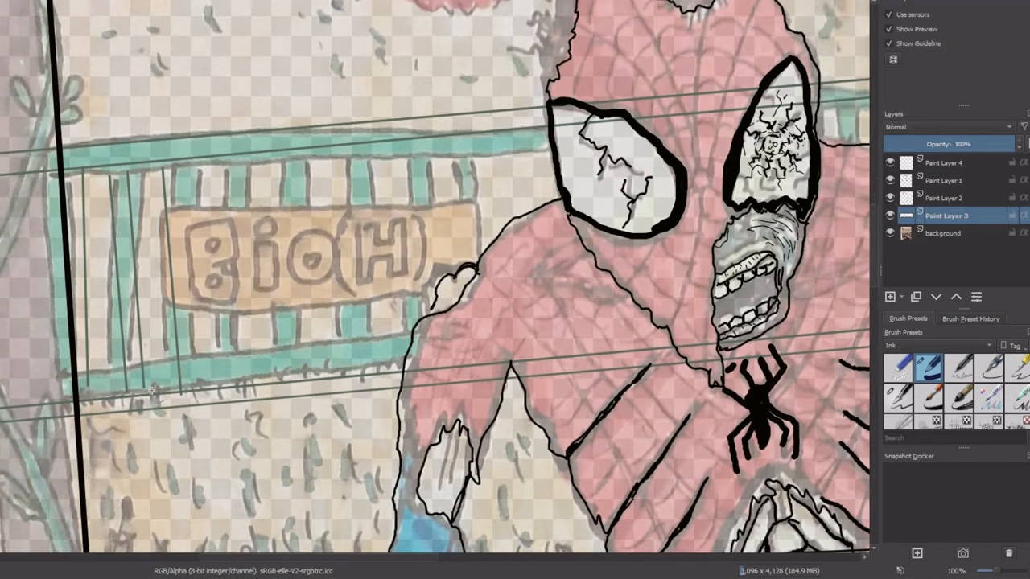
left_click_drag(196, 161, 211, 393)
mouse_move(238, 157)
left_mouse_down()
mouse_move(254, 384)
mouse_move(276, 381)
left_mouse_up()
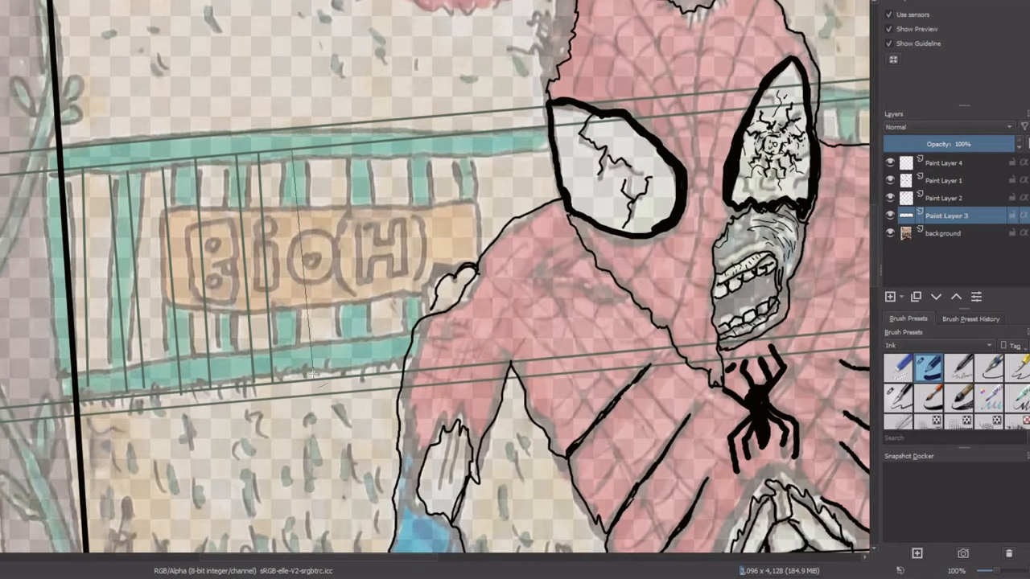
mouse_move(291, 149)
left_mouse_down()
mouse_move(315, 379)
mouse_move(330, 375)
left_mouse_up()
left_click_drag(351, 145, 376, 376)
left_click_drag(407, 145, 428, 370)
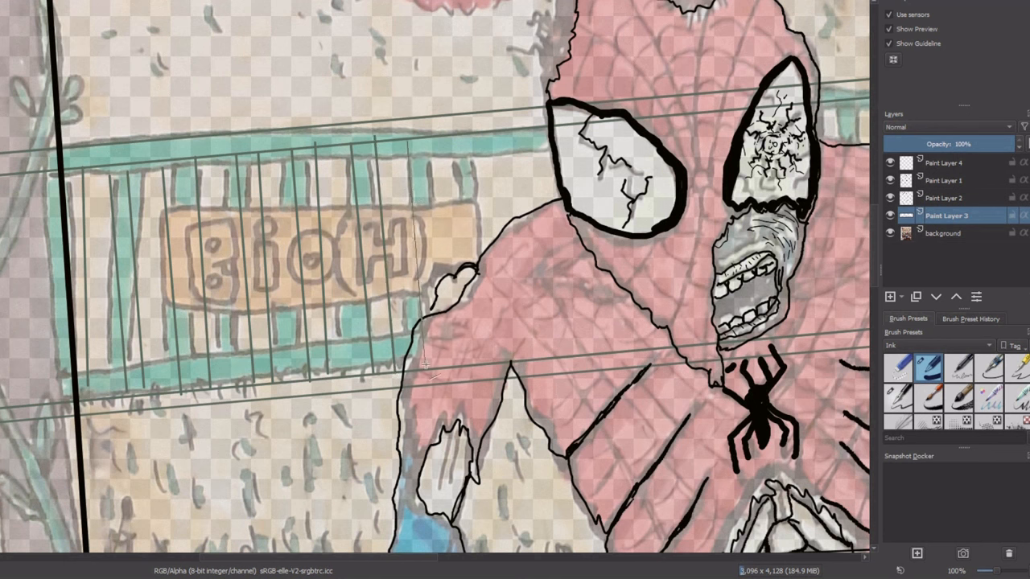
left_click_drag(436, 137, 452, 371)
left_click_drag(473, 134, 488, 361)
mouse_move(501, 129)
left_mouse_down()
mouse_move(516, 356)
mouse_move(319, 330)
left_mouse_up()
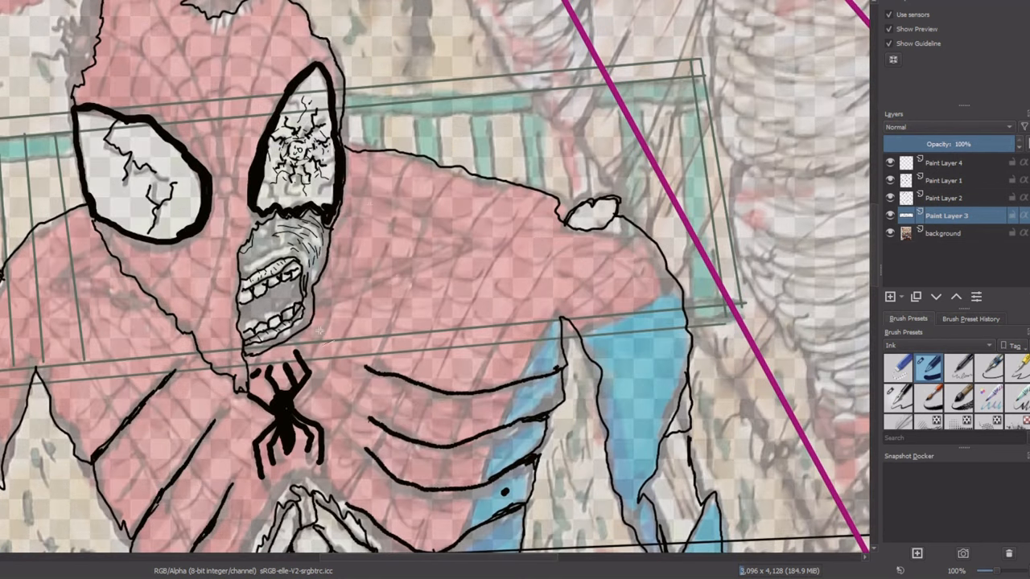
- Rule the remaining fence slats from the mask's far eye across the shoulder to the slanted fence end
left_click_drag(362, 103, 390, 332)
left_click_drag(384, 103, 415, 330)
mouse_move(414, 97)
left_mouse_down()
mouse_move(444, 330)
mouse_move(465, 327)
left_mouse_up()
left_click_drag(469, 98, 498, 322)
mouse_move(491, 95)
left_mouse_down()
mouse_move(517, 318)
mouse_move(548, 319)
left_mouse_up()
left_click_drag(541, 95, 566, 312)
mouse_move(573, 89)
left_mouse_down()
mouse_move(602, 315)
mouse_move(626, 315)
left_mouse_up()
mouse_move(623, 84)
left_mouse_down()
mouse_move(654, 311)
mouse_move(677, 308)
left_mouse_up()
left_click_drag(663, 81, 692, 303)
- Rule the tilted outline of the second fence section beside the cocoons, with inner lines along its end and lower rail
key("minus")
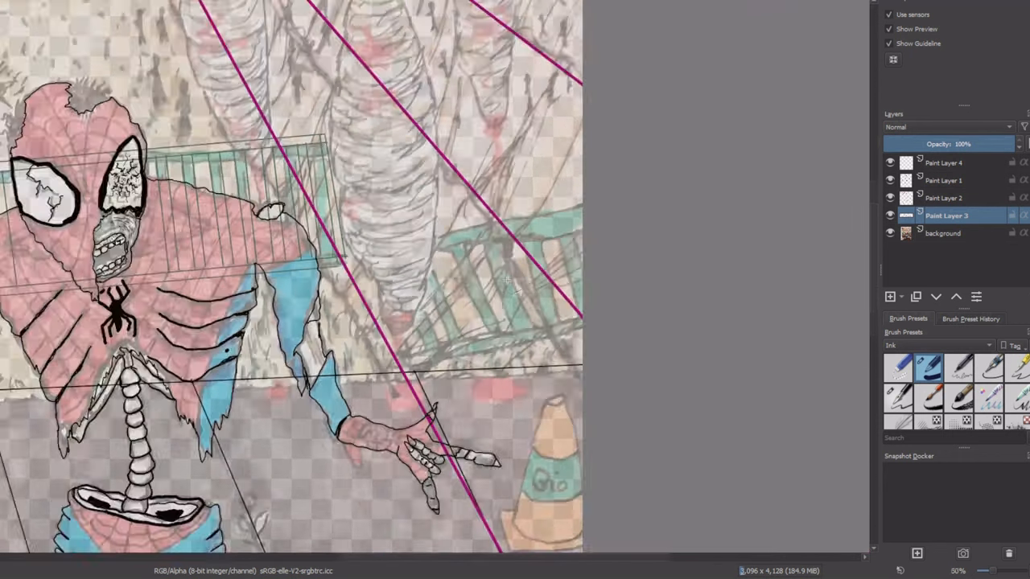
left_click_drag(320, 252, 611, 164)
left_click_drag(321, 252, 377, 393)
left_click_drag(375, 389, 655, 320)
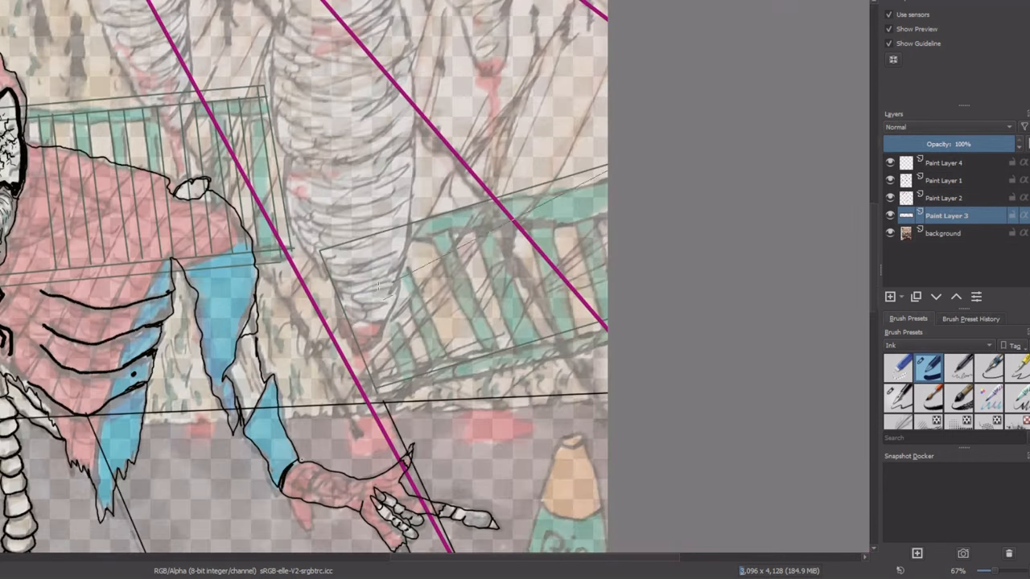
mouse_move(334, 262)
left_mouse_down()
mouse_move(612, 175)
mouse_move(390, 385)
left_mouse_up()
mouse_move(379, 370)
left_mouse_down()
mouse_move(646, 301)
mouse_move(649, 290)
left_mouse_up()
key("ctrl+z")
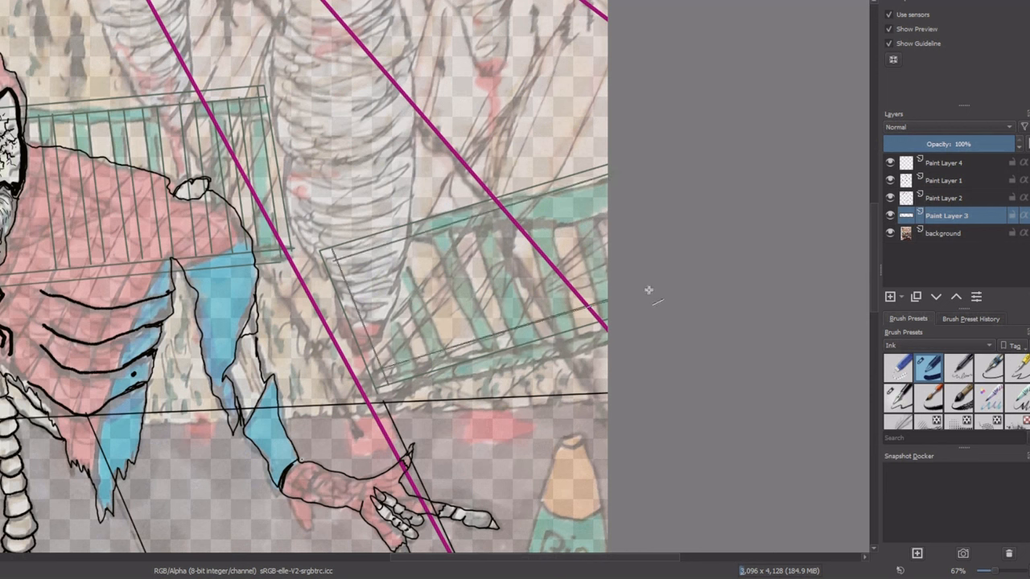
- Rule the slanted slats across the second fence section, from the canvas edge back to its inner end
left_click_drag(594, 179, 610, 250)
mouse_move(565, 191)
left_mouse_down()
mouse_move(612, 303)
mouse_move(592, 304)
left_mouse_up()
mouse_move(528, 200)
left_mouse_down()
mouse_move(570, 311)
mouse_move(557, 314)
left_mouse_up()
mouse_move(497, 210)
left_mouse_down()
mouse_move(538, 321)
mouse_move(518, 327)
left_mouse_up()
mouse_move(459, 221)
left_mouse_down()
mouse_move(499, 332)
mouse_move(481, 339)
left_mouse_up()
mouse_move(423, 234)
left_mouse_down()
mouse_move(463, 342)
mouse_move(443, 351)
left_mouse_up()
mouse_move(389, 244)
left_mouse_down()
mouse_move(432, 358)
mouse_move(412, 360)
left_mouse_up()
left_click_drag(354, 255, 396, 364)
key("ctrl+z")
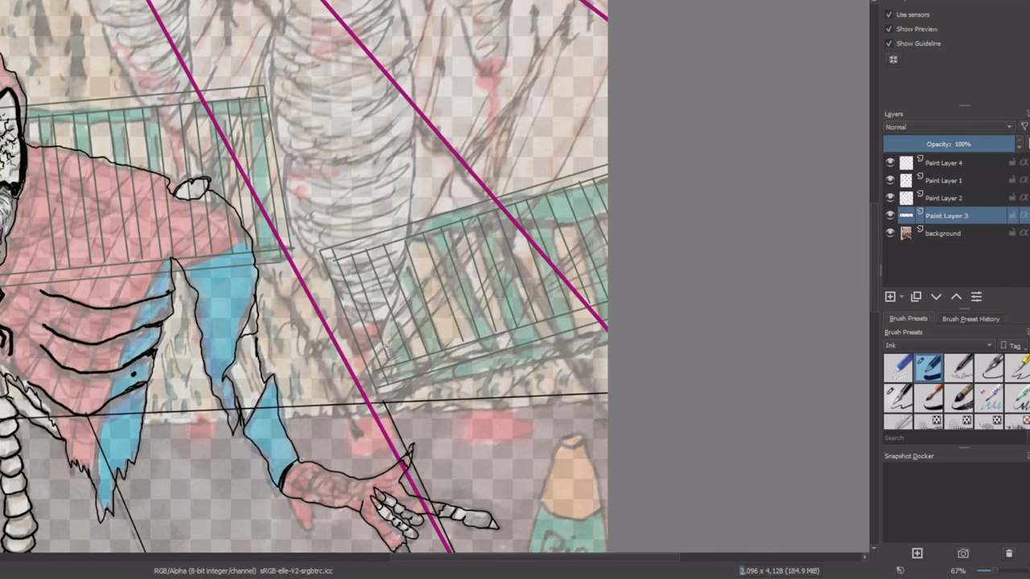
- Hide the background sketch and fill a new paint layer directly above it with light grey
scroll(726, 247, "down", 4)
left_click(890, 233)
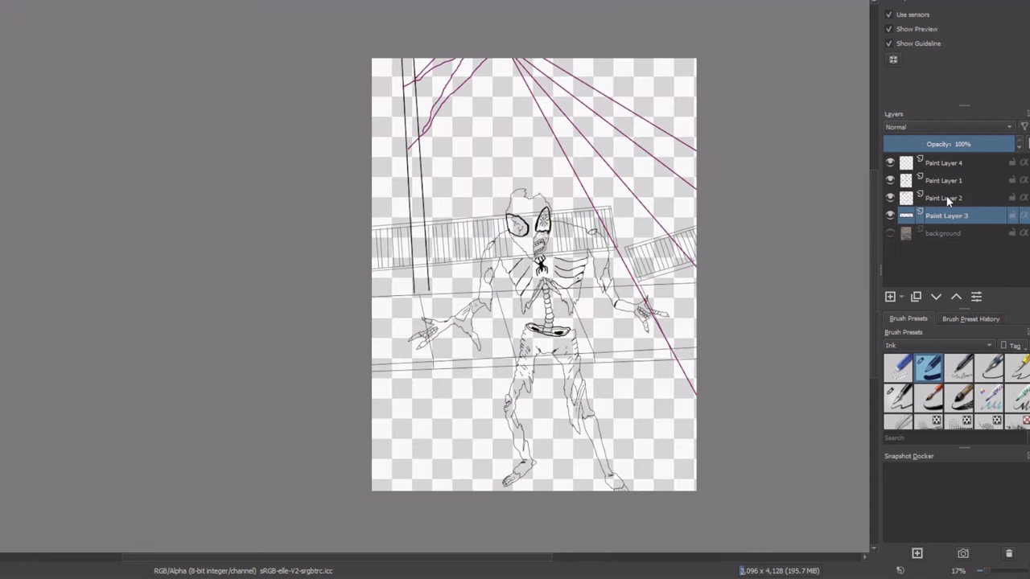
left_click(944, 233)
left_click(890, 297)
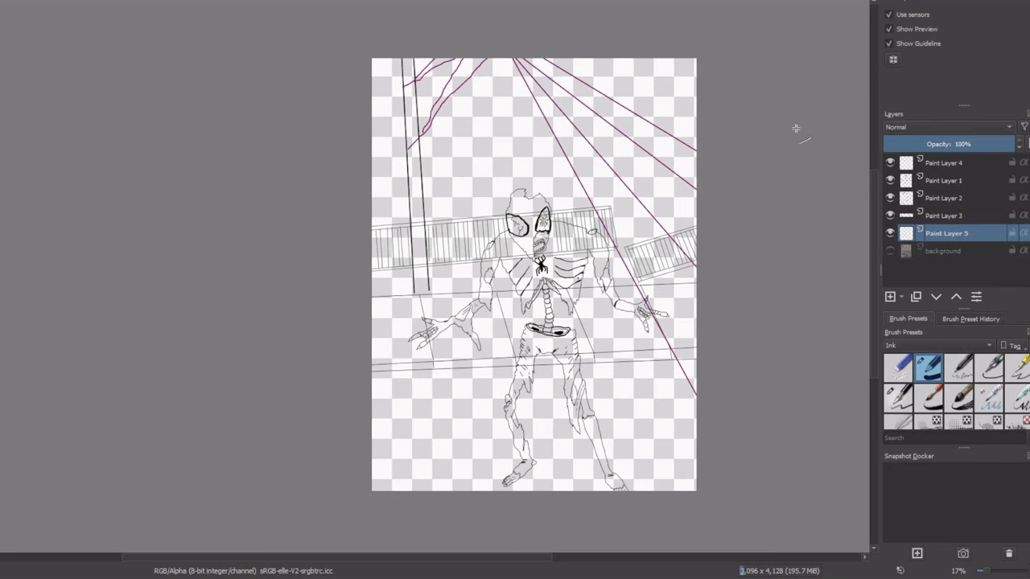
key("f")
left_click(448, 413)
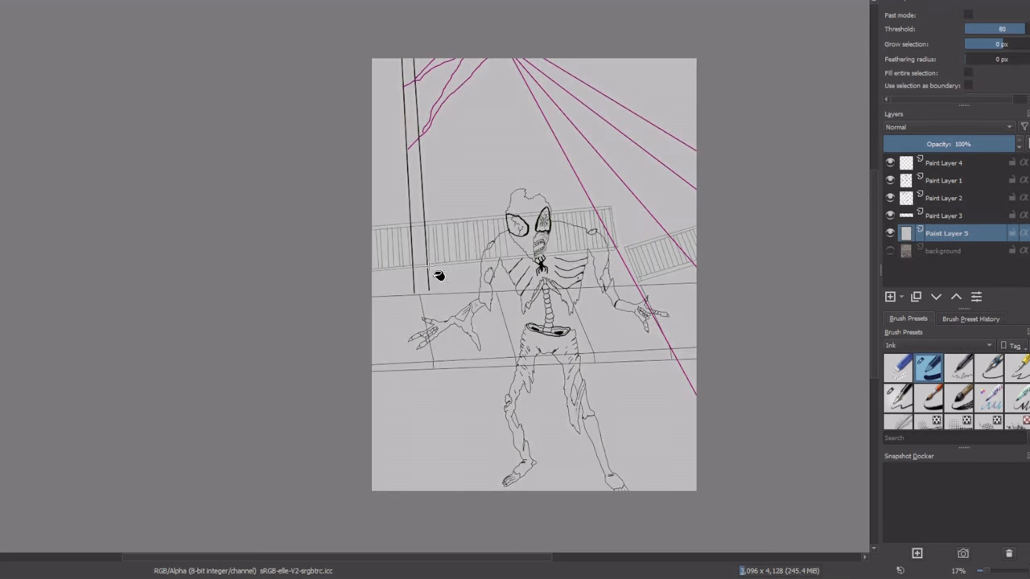
- Show the background sketch again with Paint Layer 5 hidden, and move Paint Layer 4 below Paint Layer 3
key("b")
scroll(549, 297, "up", 1)
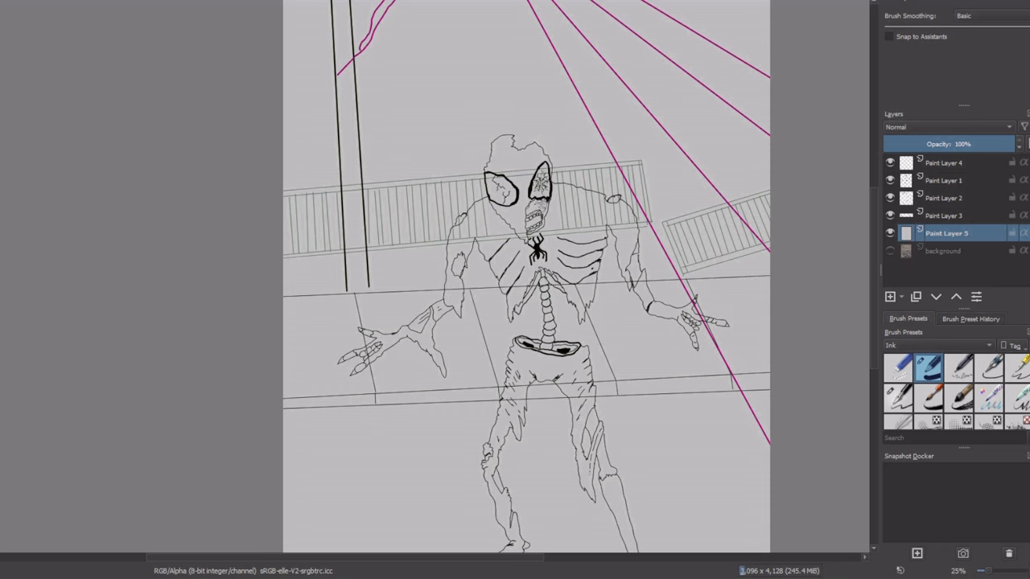
left_click(890, 251)
left_click(890, 233)
left_click_drag(618, 288, 601, 467)
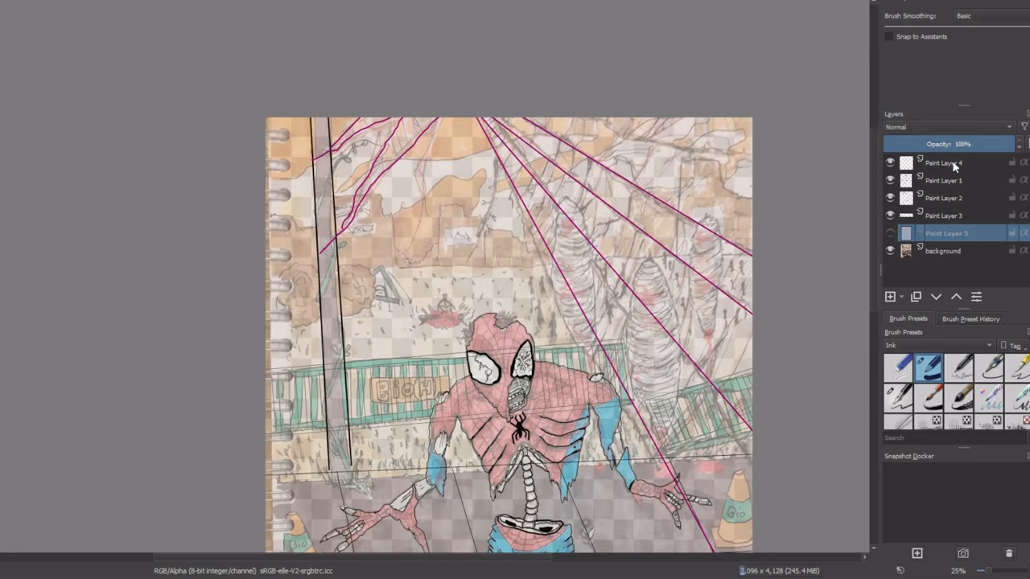
mouse_move(954, 163)
left_mouse_down()
mouse_move(944, 241)
mouse_move(938, 222)
left_mouse_up()
scroll(705, 175, "up", 1)
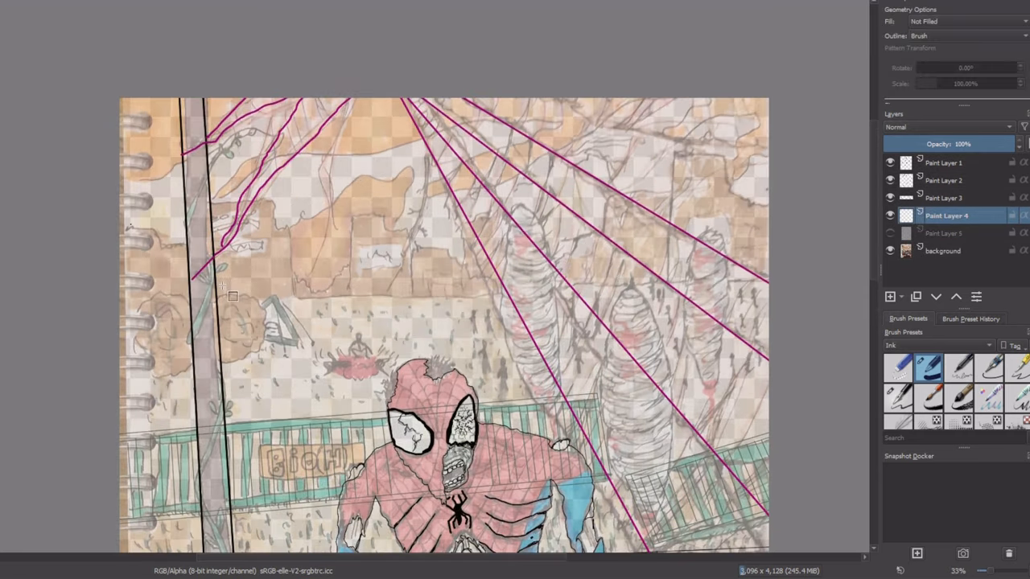
- Draw thin brown rectangles over the distant buildings along the horizon on Paint Layer 4
left_click(989, 367)
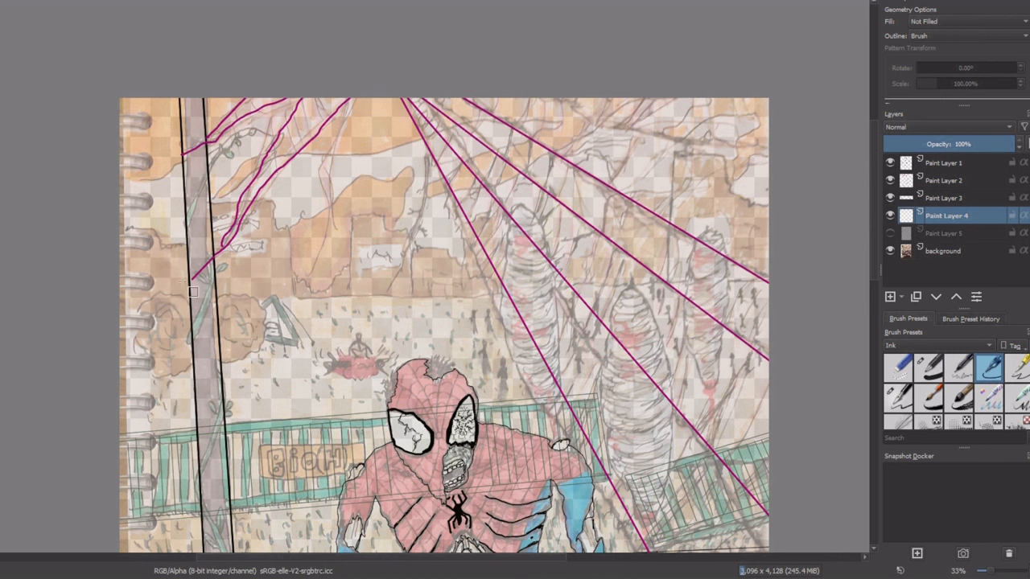
left_click_drag(191, 297, 121, 223)
left_click_drag(211, 202, 291, 296)
left_click_drag(348, 199, 410, 297)
left_click_drag(412, 238, 499, 298)
mouse_move(563, 187)
left_mouse_down()
mouse_move(618, 291)
mouse_move(671, 288)
left_mouse_up()
left_click_drag(666, 148, 769, 283)
key("b")
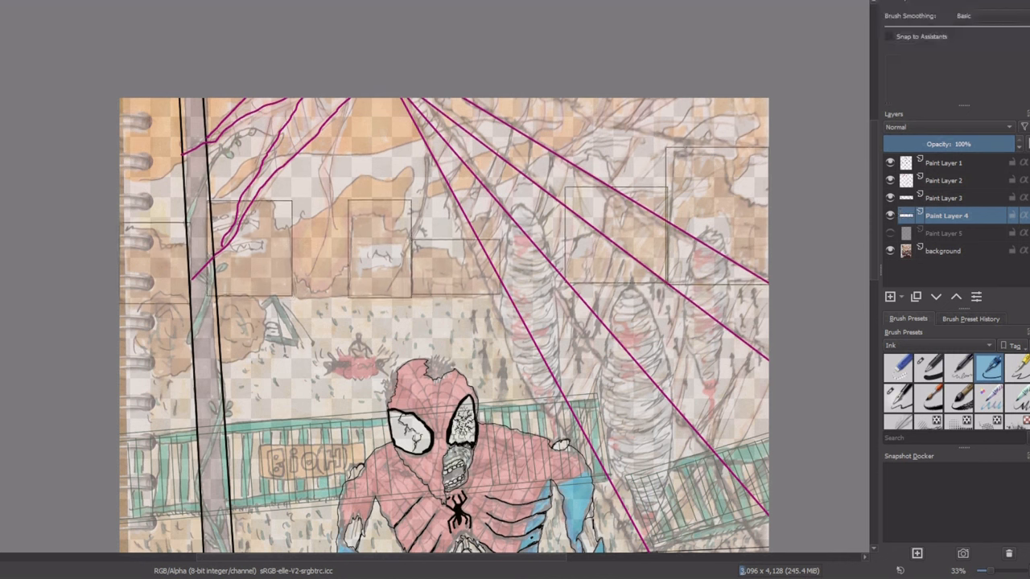
- Draw jagged freehand break lines across the building rectangles to form their ruined corners and the crumbled wall between them
scroll(150, 231, "up", 2)
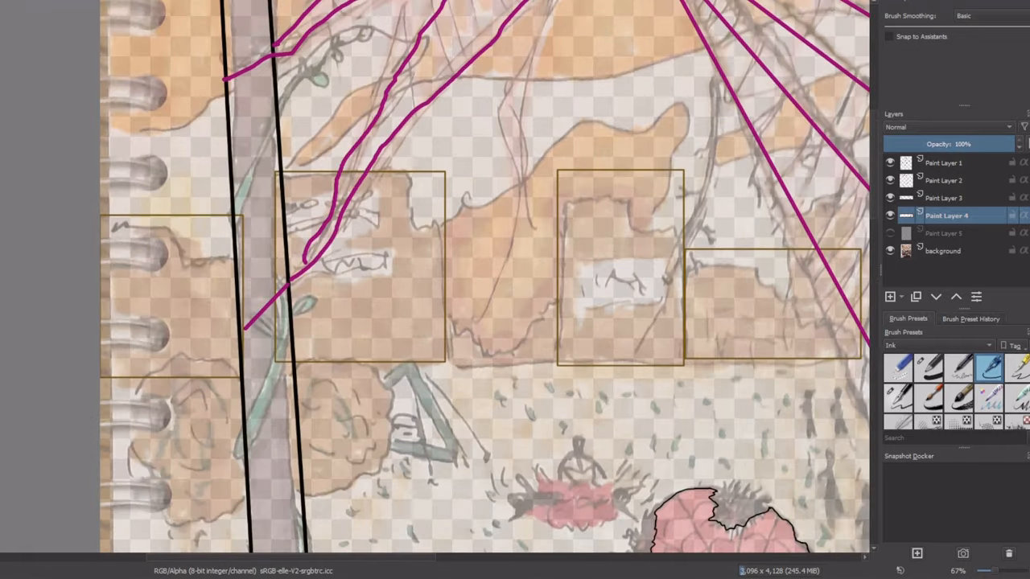
left_click_drag(394, 175, 442, 227)
left_click_drag(552, 302, 453, 313)
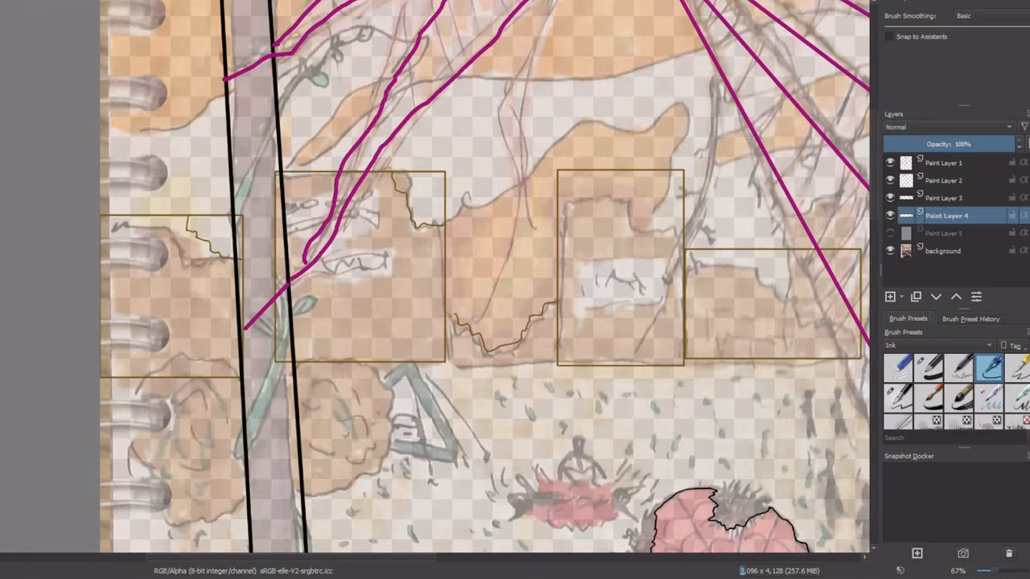
mouse_move(636, 181)
left_mouse_down()
mouse_move(682, 224)
mouse_move(144, 217)
mouse_move(166, 224)
left_mouse_up()
left_click_drag(215, 256, 286, 322)
mouse_move(493, 234)
left_mouse_down()
mouse_move(533, 150)
mouse_move(364, 145)
left_mouse_up()
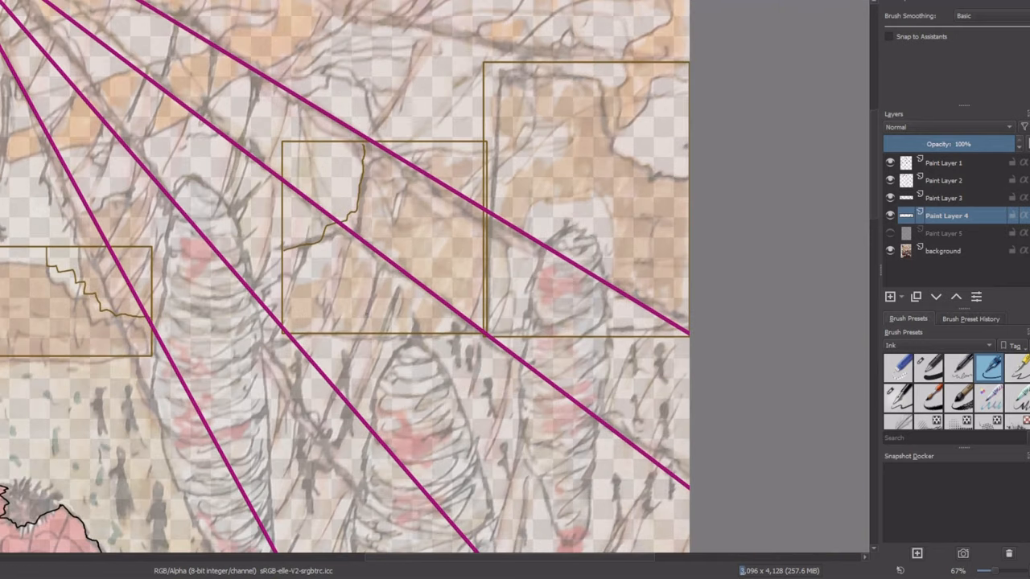
mouse_move(598, 65)
left_mouse_down()
mouse_move(620, 111)
mouse_move(688, 153)
left_mouse_up()
- Erase the parts of the building rectangles that lie outside the jagged break lines
left_click(898, 369)
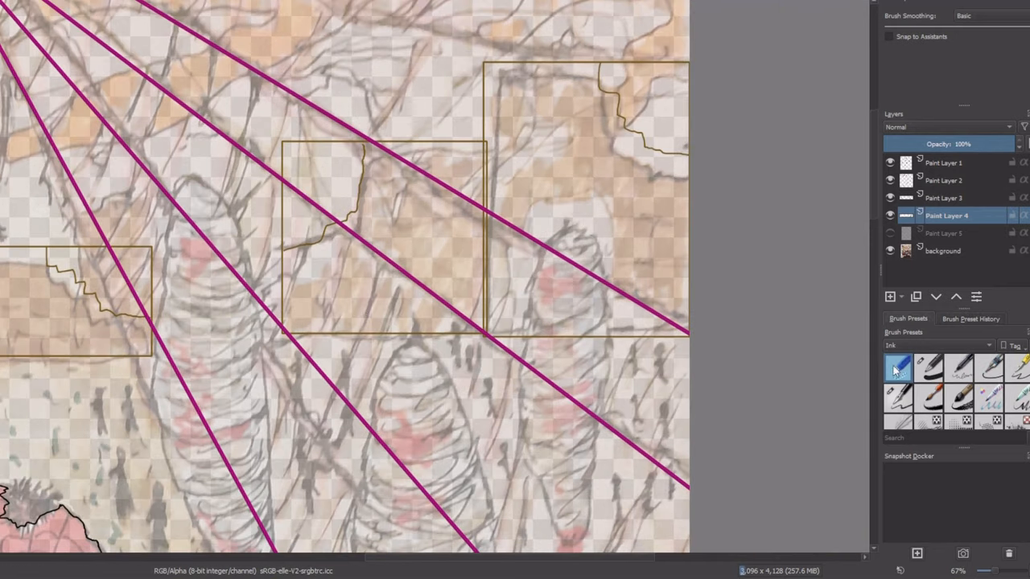
mouse_move(320, 121)
left_mouse_down()
mouse_move(282, 221)
mouse_move(282, 196)
mouse_move(338, 143)
mouse_move(226, 223)
mouse_move(153, 310)
mouse_move(112, 245)
mouse_move(53, 247)
left_mouse_up()
left_click_drag(125, 241, 767, 310)
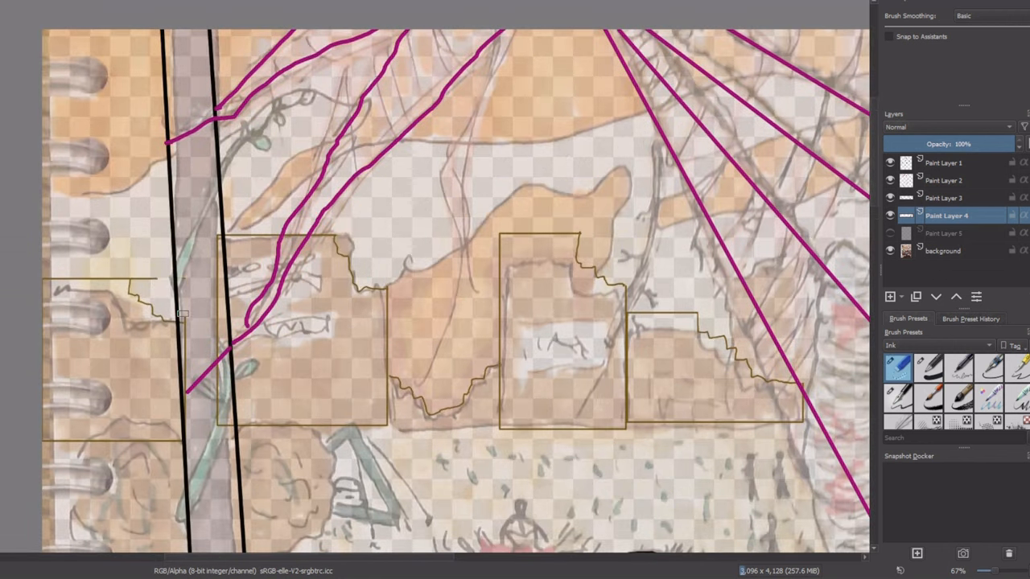
- Outline the booklets and posters lying on the road on Paint Layer 2 with a black ink pen
scroll(345, 236, "down", 5)
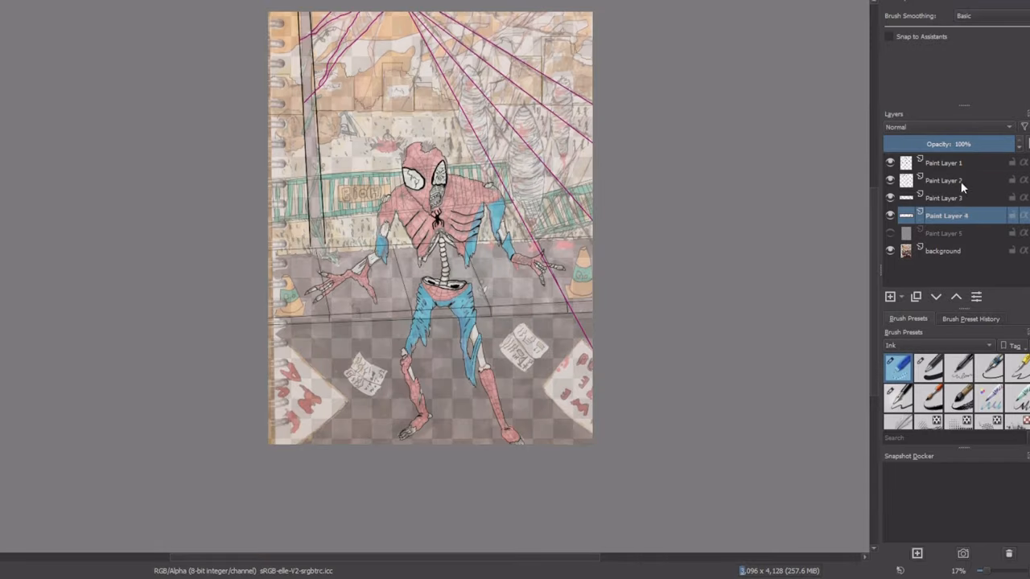
left_click(962, 183)
scroll(532, 378, "up", 3)
left_click(898, 396)
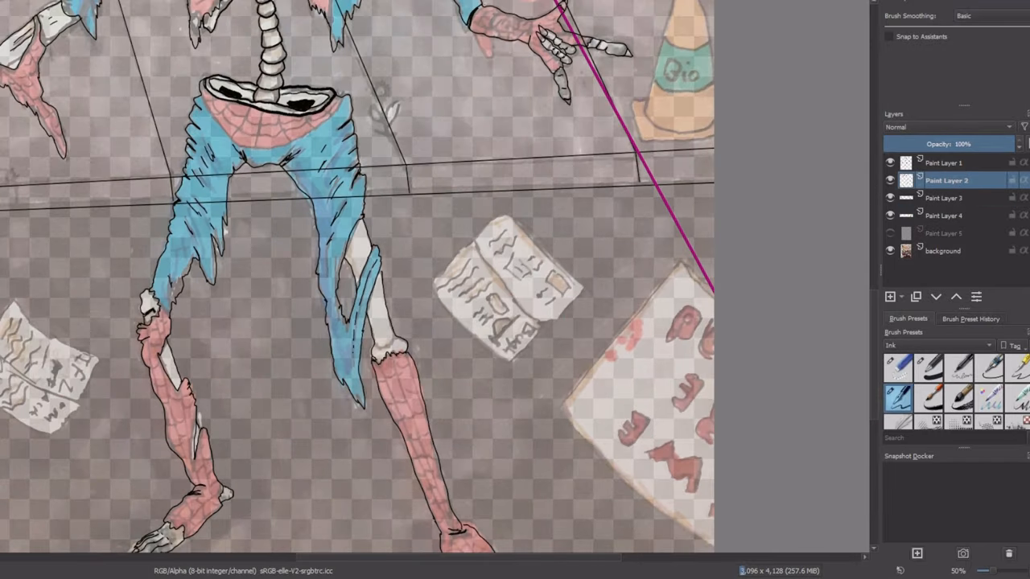
mouse_move(713, 537)
left_mouse_down()
mouse_move(608, 447)
mouse_move(593, 378)
mouse_move(636, 324)
mouse_move(711, 290)
left_mouse_up()
mouse_move(510, 212)
left_mouse_down()
mouse_move(577, 287)
mouse_move(544, 318)
mouse_move(511, 298)
mouse_move(478, 234)
mouse_move(509, 213)
mouse_move(445, 313)
mouse_move(529, 310)
left_mouse_up()
mouse_move(45, 387)
left_mouse_down()
mouse_move(342, 354)
mouse_move(400, 330)
left_mouse_up()
scroll(400, 330, "up", 2)
mouse_move(339, 159)
left_mouse_down()
mouse_move(480, 320)
mouse_move(282, 245)
mouse_move(233, 286)
mouse_move(455, 366)
left_mouse_up()
scroll(456, 367, "down", 2)
mouse_move(295, 492)
left_mouse_down()
mouse_move(447, 361)
mouse_move(300, 267)
mouse_move(252, 183)
mouse_move(211, 146)
left_mouse_up()
- Rule a black four-sided outline around the BioH sign on the fence
scroll(211, 146, "down", 2)
scroll(349, 244, "up", 4)
key("v")
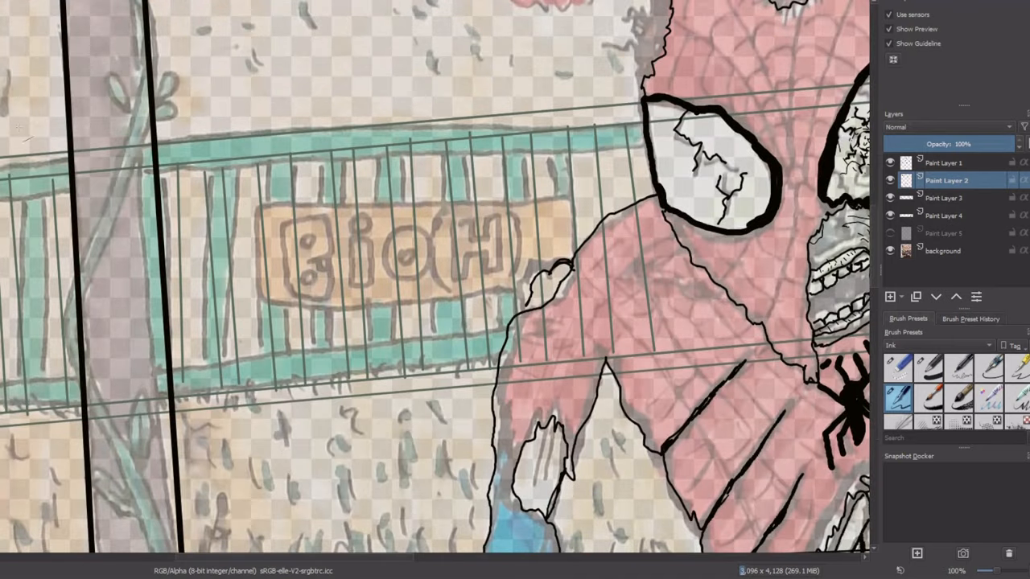
mouse_move(212, 206)
left_mouse_down()
mouse_move(207, 269)
mouse_move(222, 332)
left_mouse_up()
left_click_drag(222, 331, 592, 285)
mouse_move(592, 285)
left_mouse_down()
mouse_move(588, 168)
mouse_move(214, 205)
left_mouse_up()
- Rule the triangular front and the ridge line of the tent in black on Paint Layer 3 with a finer ink pen
scroll(214, 205, "down", 3)
scroll(303, 302, "up", 2)
left_click(989, 367)
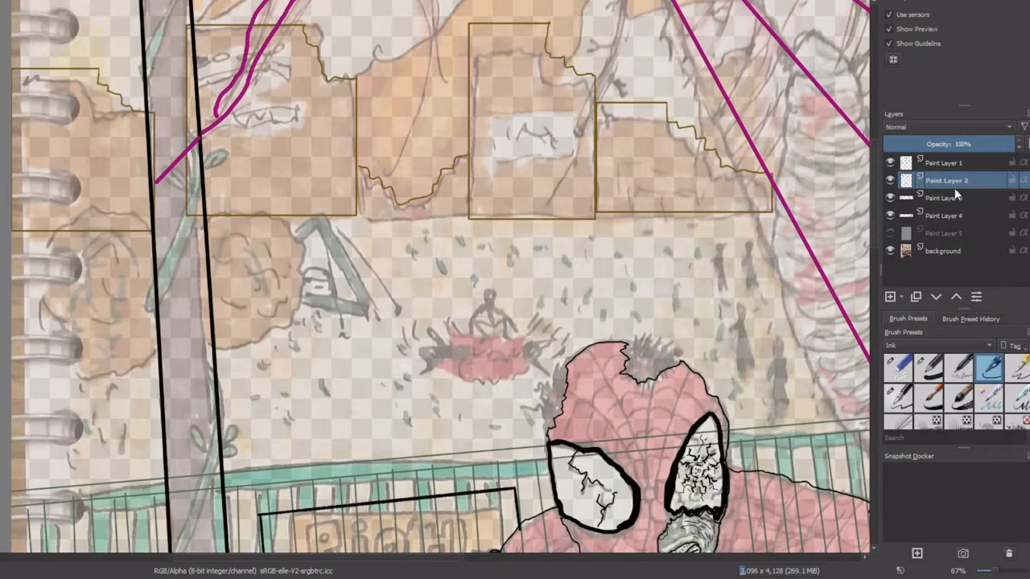
left_click(893, 201)
mouse_move(322, 216)
left_mouse_down()
mouse_move(378, 319)
mouse_move(259, 322)
mouse_move(322, 215)
mouse_move(278, 232)
left_mouse_up()
- Ink the tent's zip, curved door opening and pegged guy rope in black on Paint Layer 3
key("b")
scroll(456, 309, "up", 3)
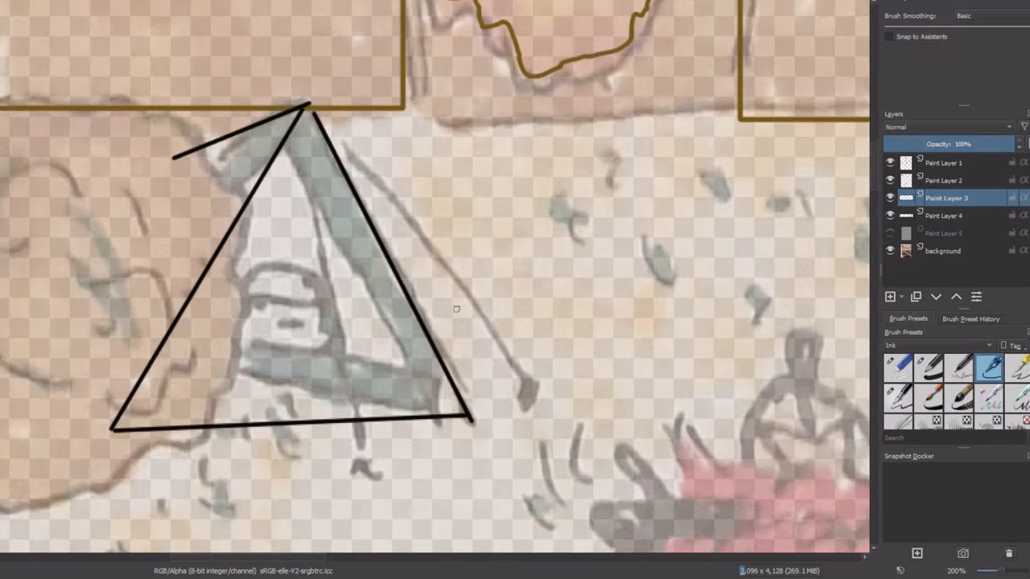
mouse_move(307, 114)
left_mouse_down()
mouse_move(403, 373)
mouse_move(465, 415)
left_mouse_up()
mouse_move(306, 159)
left_mouse_down()
mouse_move(235, 385)
mouse_move(191, 424)
mouse_move(315, 122)
mouse_move(536, 412)
left_mouse_up()
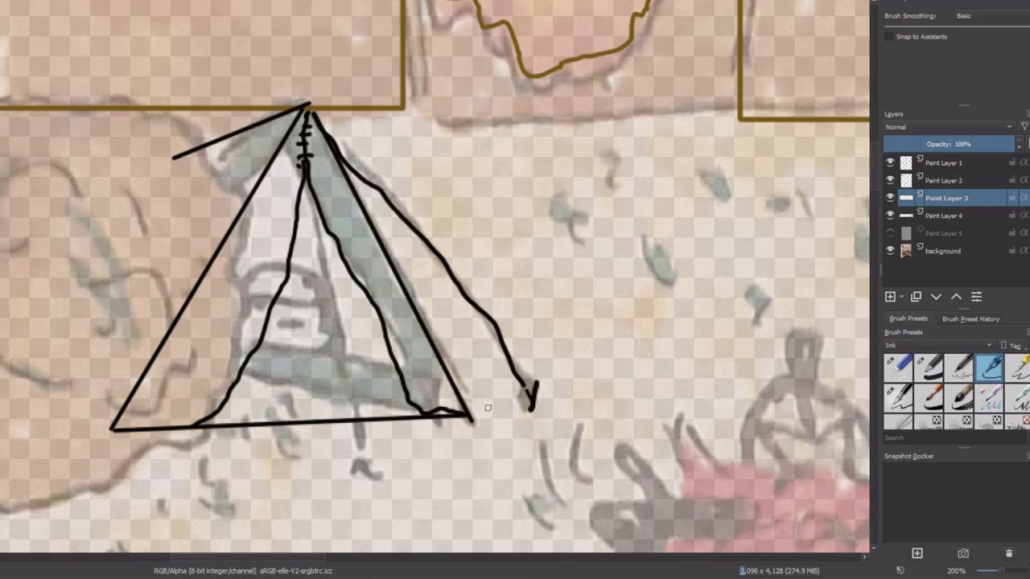
left_click_drag(241, 371, 412, 410)
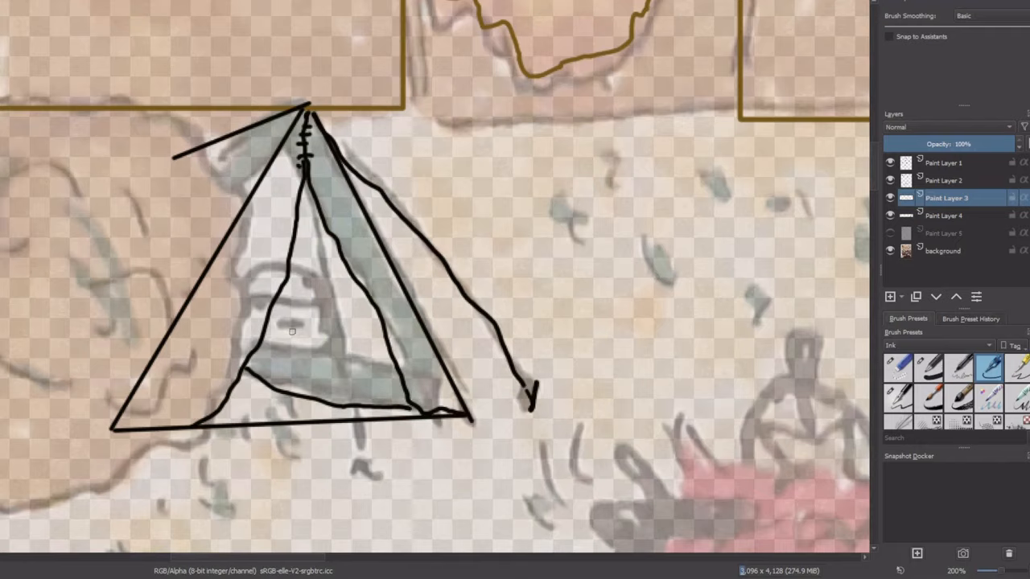
left_click_drag(273, 313, 401, 372)
key("ctrl+z")
key("ctrl+z")
- Draw two curved flap lines across the lower part of the tent's door opening
left_click_drag(240, 373, 334, 419)
left_click_drag(266, 333, 405, 391)
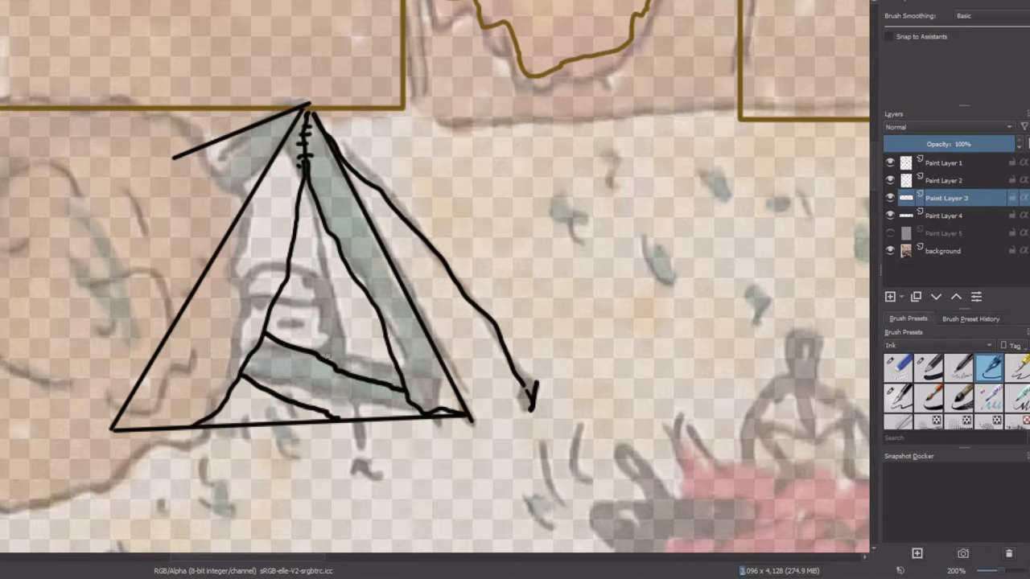
scroll(330, 347, "down", 4)
- Outline the hanging web cocoons in black on Paint Layer 1 with a thicker ink pen
left_click_drag(580, 485, 386, 419)
left_click_drag(480, 422, 354, 417)
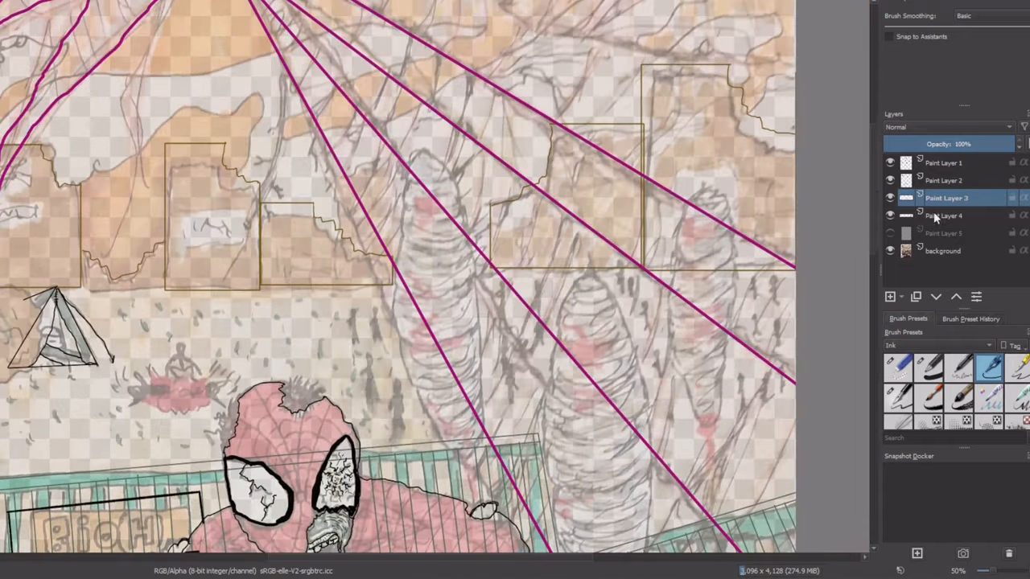
left_click(946, 163)
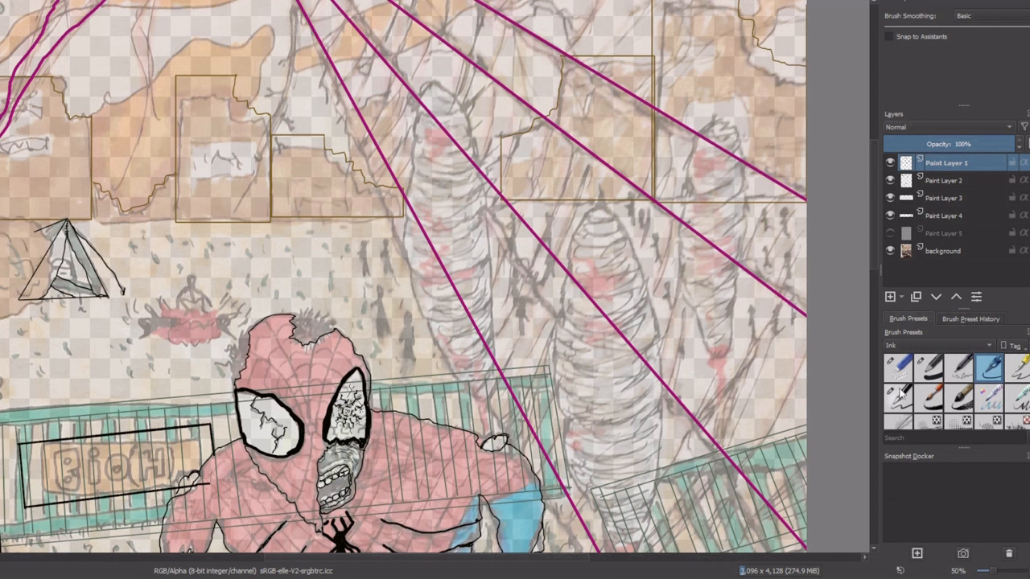
left_click(901, 395)
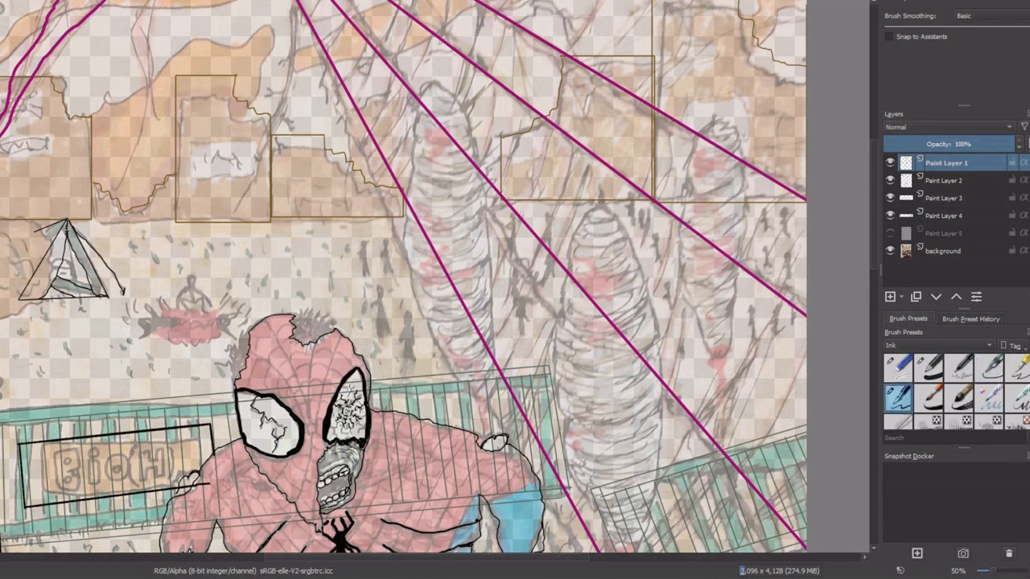
mouse_move(603, 202)
left_mouse_down()
mouse_move(661, 331)
mouse_move(592, 549)
mouse_move(605, 210)
left_mouse_up()
mouse_move(724, 125)
left_mouse_down()
mouse_move(742, 173)
mouse_move(708, 353)
mouse_move(719, 125)
left_mouse_up()
- Draw curved wrapping lines across the cocoon nearest Spider-Man's head, from its top to its tip
mouse_move(424, 90)
left_mouse_down()
mouse_move(404, 218)
mouse_move(493, 281)
mouse_move(424, 91)
mouse_move(467, 115)
left_mouse_up()
left_click_drag(419, 148, 468, 139)
left_click_drag(415, 172, 476, 161)
left_click_drag(412, 200, 480, 190)
mouse_move(411, 226)
left_mouse_down()
mouse_move(486, 214)
mouse_move(487, 240)
left_mouse_up()
mouse_move(418, 274)
left_mouse_down()
mouse_move(487, 275)
mouse_move(485, 293)
left_mouse_up()
left_click_drag(426, 307, 487, 308)
left_click_drag(451, 361, 482, 363)
left_click_drag(422, 262, 482, 264)
left_click_drag(422, 241, 478, 253)
left_click_drag(432, 190, 479, 201)
left_click_drag(430, 132, 469, 124)
left_click_drag(425, 104, 469, 96)
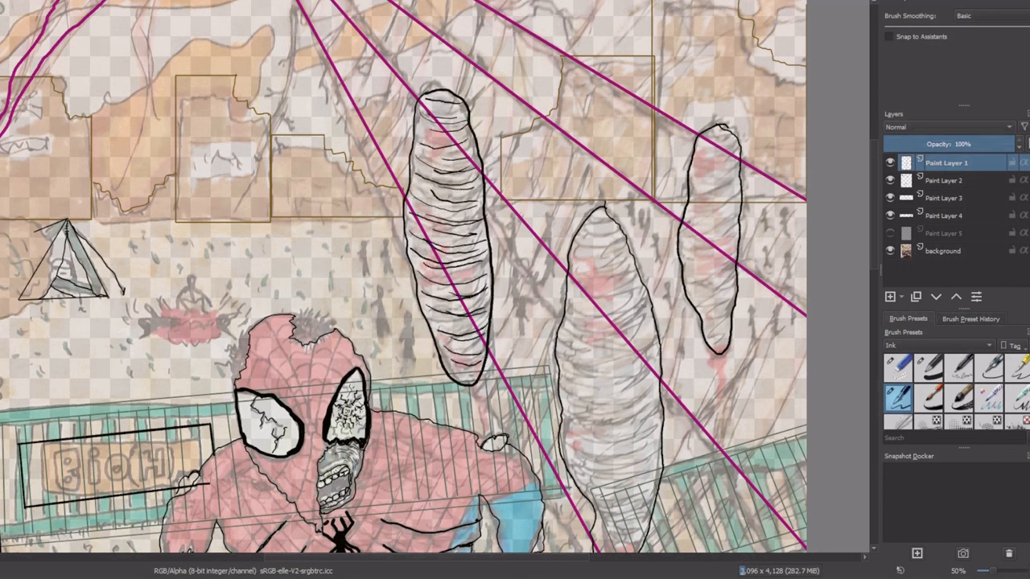
- Fill the large middle cocoon with curved black wrapping lines down its whole length
left_click_drag(573, 251, 622, 241)
left_click_drag(575, 299, 644, 283)
left_click_drag(568, 337, 653, 315)
left_click_drag(565, 364, 652, 338)
left_click_drag(567, 401, 654, 373)
mouse_move(566, 446)
left_mouse_down()
mouse_move(655, 425)
mouse_move(650, 457)
left_mouse_up()
mouse_move(594, 502)
left_mouse_down()
mouse_move(643, 506)
mouse_move(638, 526)
left_mouse_up()
left_click_drag(590, 495, 637, 504)
left_click_drag(584, 420, 646, 423)
left_click_drag(577, 378, 649, 399)
left_click_drag(579, 334, 645, 348)
left_click_drag(586, 306, 643, 304)
left_click_drag(578, 265, 635, 257)
left_click_drag(580, 240, 626, 233)
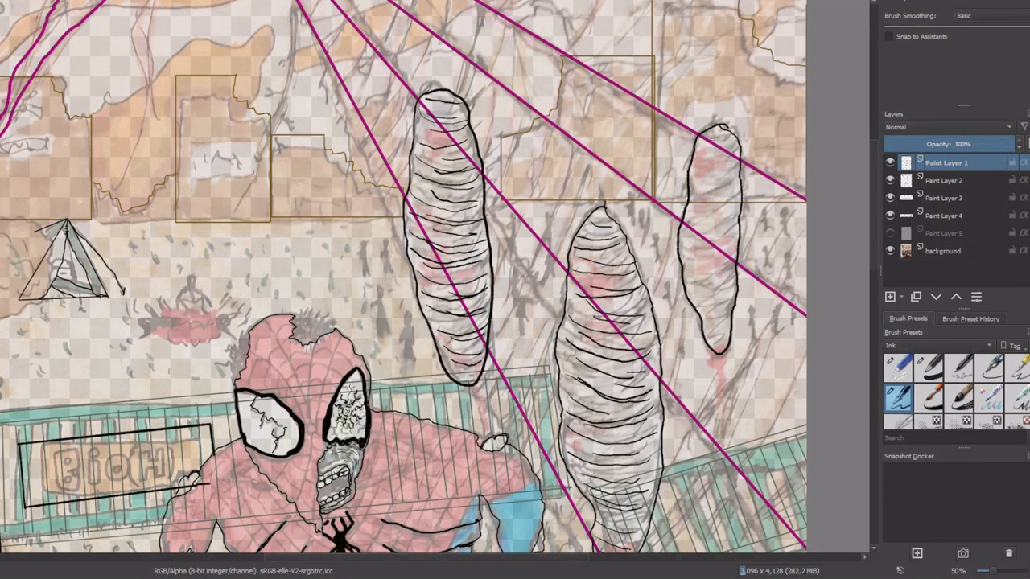
- Add curved black wrapping lines across the small cocoon farthest from Spider-Man
left_click_drag(697, 166, 739, 153)
left_click_drag(691, 193, 734, 176)
left_click_drag(686, 242, 736, 219)
left_click_drag(687, 259, 729, 247)
left_click_drag(686, 286, 728, 271)
left_click_drag(688, 303, 727, 286)
left_click_drag(707, 322, 728, 311)
left_click_drag(708, 343, 729, 331)
left_click_drag(699, 310, 724, 300)
mouse_move(689, 296)
left_mouse_down()
mouse_move(728, 276)
mouse_move(725, 256)
left_mouse_up()
left_click_drag(700, 222, 735, 212)
left_click_drag(700, 204, 733, 194)
left_click_drag(697, 190, 729, 169)
key("2")
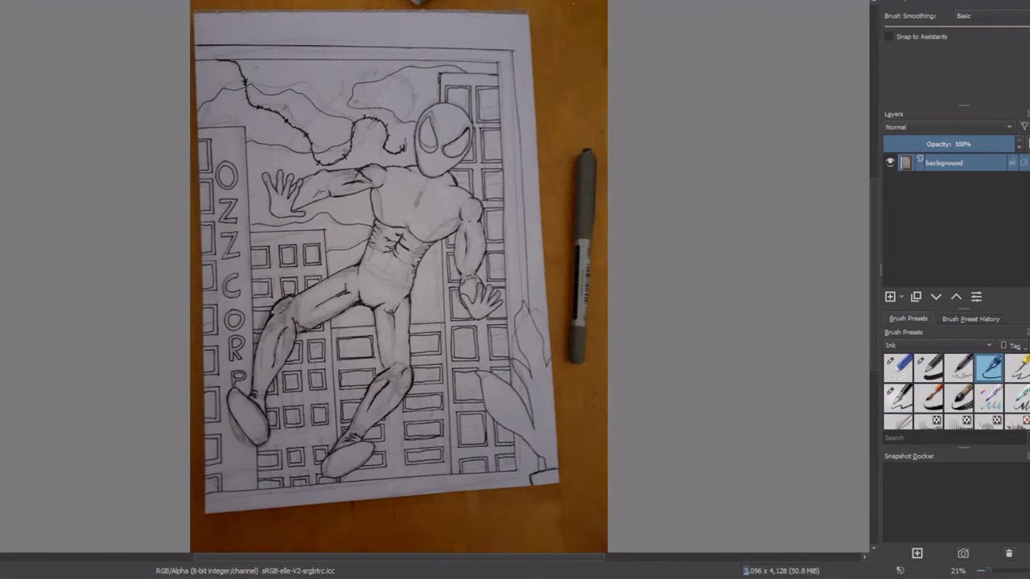
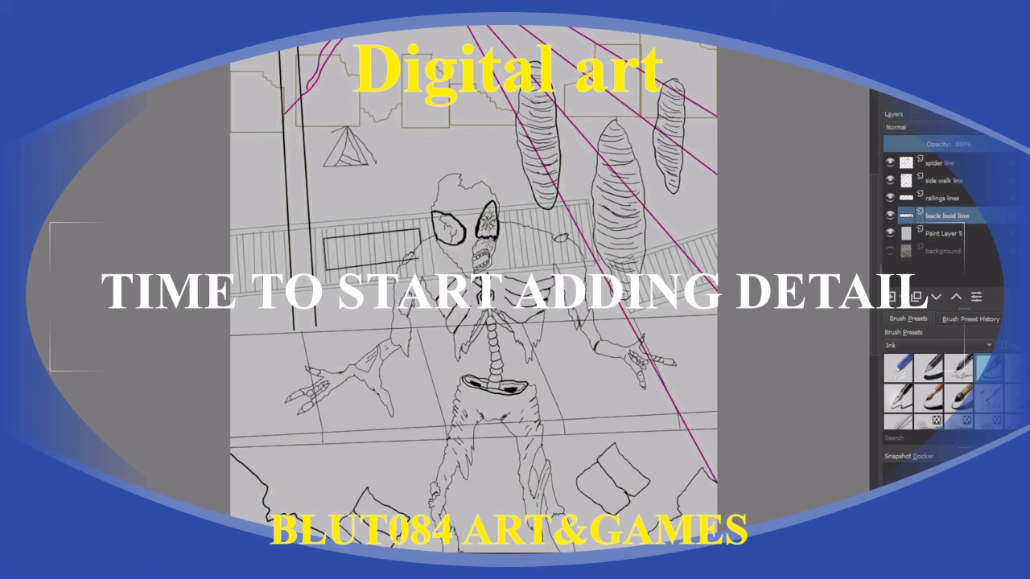
- Hide the back buid line, railings lines and spider line layers
left_click(890, 216)
left_click(890, 198)
left_click(890, 164)
left_click_drag(634, 287, 658, 342)
- Draw thin magenta web arcs between the two lowest strands of the large web on the side walk line layer
scroll(949, 406, "down", 1)
left_click(900, 388)
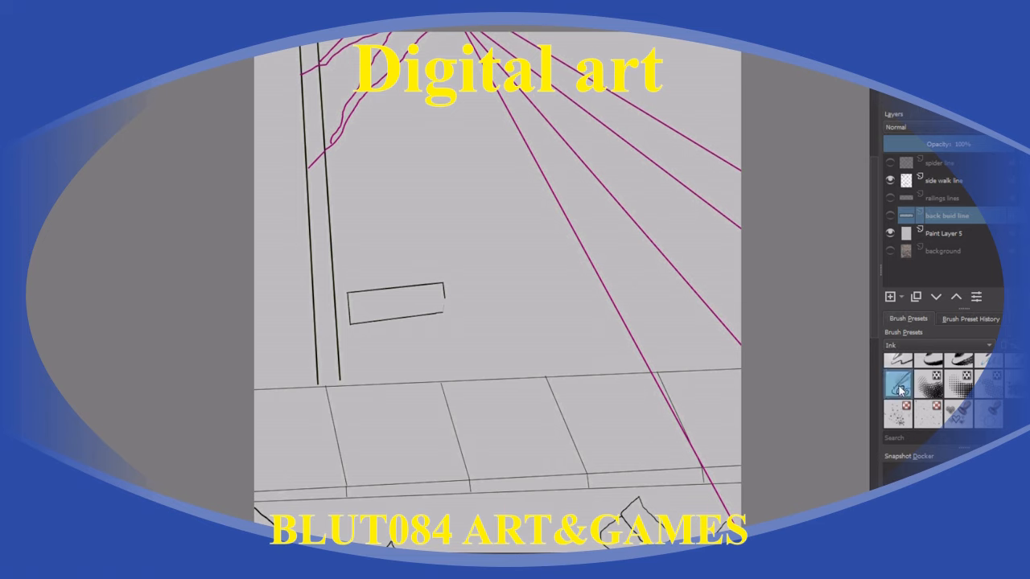
left_click(948, 184)
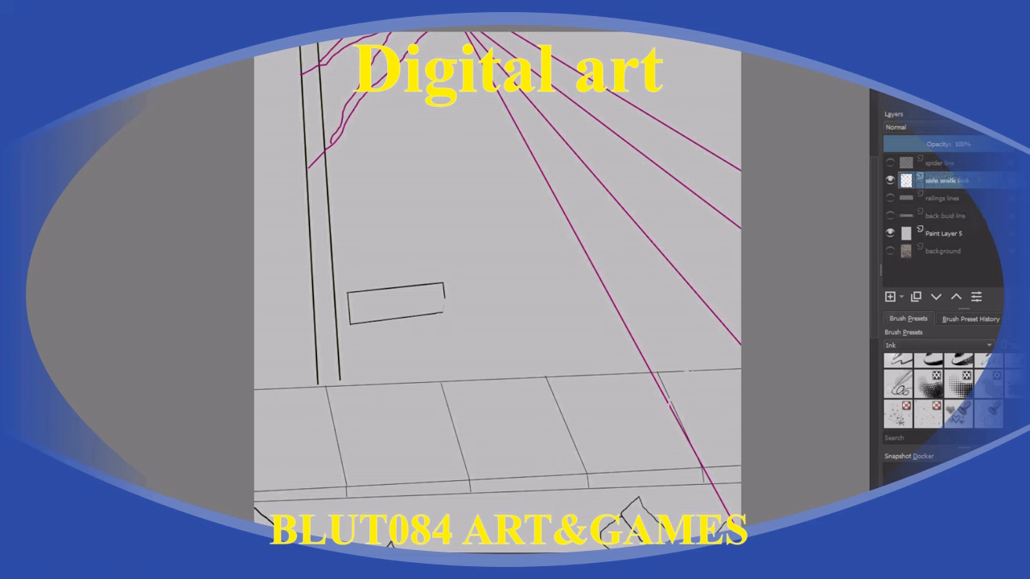
left_click_drag(740, 363, 680, 418)
left_click_drag(717, 318, 648, 358)
left_click_drag(682, 277, 620, 314)
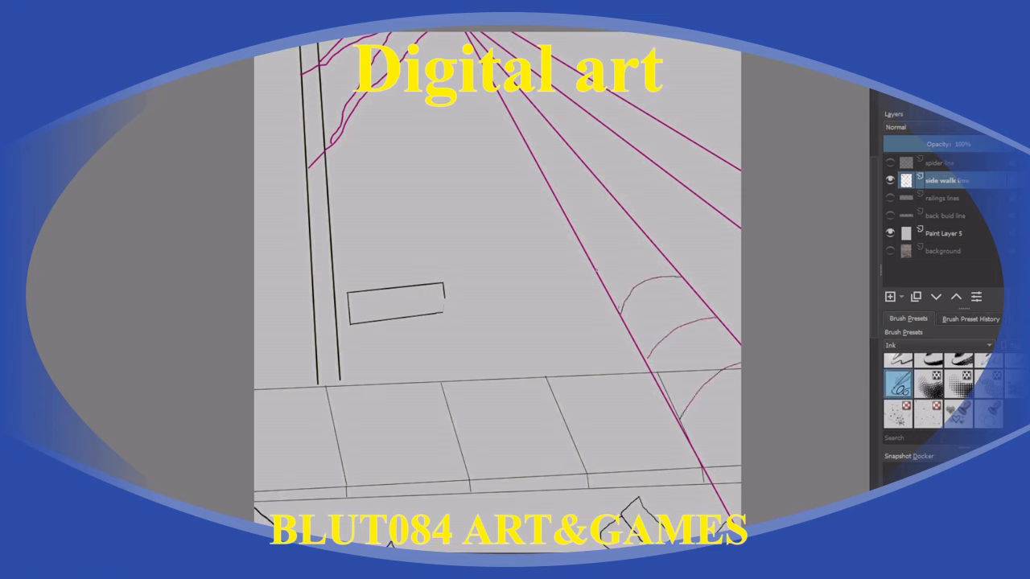
left_click_drag(643, 238, 600, 266)
left_click_drag(617, 201, 579, 231)
left_click_drag(587, 172, 555, 194)
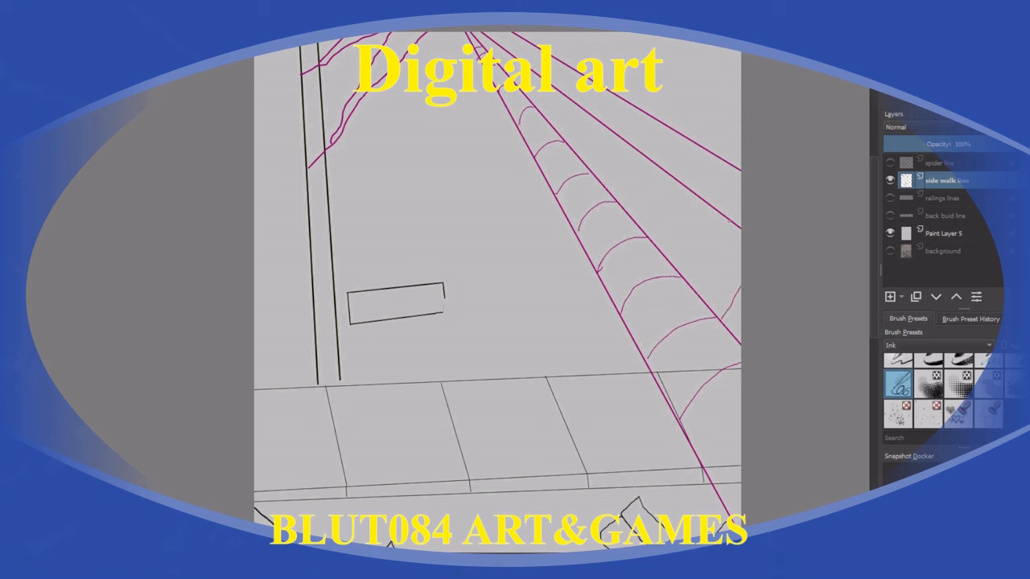
- Draw magenta web arcs between the second and third strands of the large web
left_click_drag(730, 222, 668, 259)
left_click_drag(689, 190, 636, 221)
left_click_drag(637, 155, 602, 180)
left_click_drag(616, 137, 581, 156)
left_click_drag(563, 113, 549, 122)
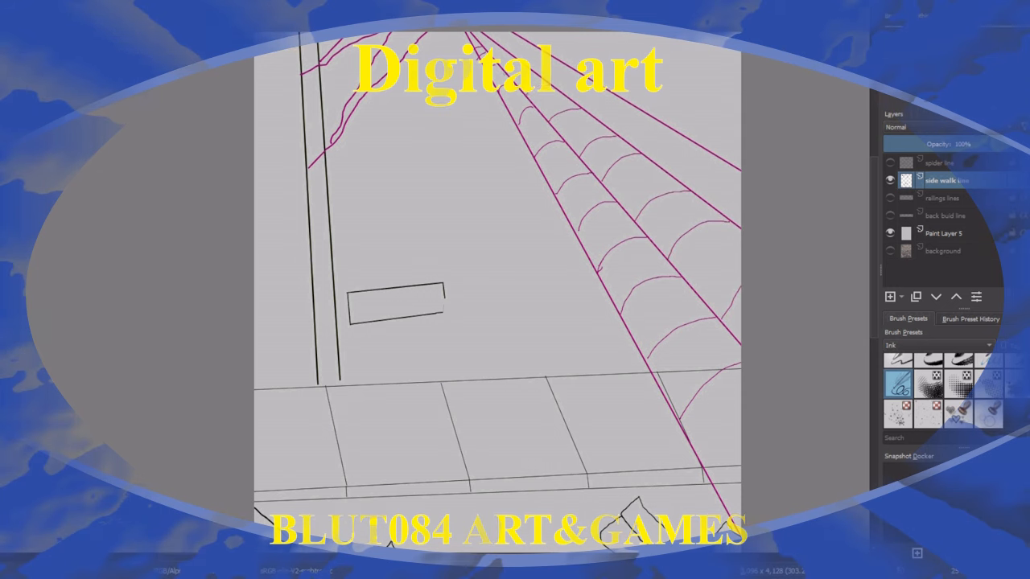
mouse_move(554, 87)
left_mouse_down()
mouse_move(529, 95)
mouse_move(496, 71)
left_mouse_up()
- Draw magenta web arcs between the third strand and the uppermost strand of the large web
left_click_drag(740, 175, 713, 205)
left_click_drag(696, 147, 663, 168)
left_click_drag(653, 124, 627, 143)
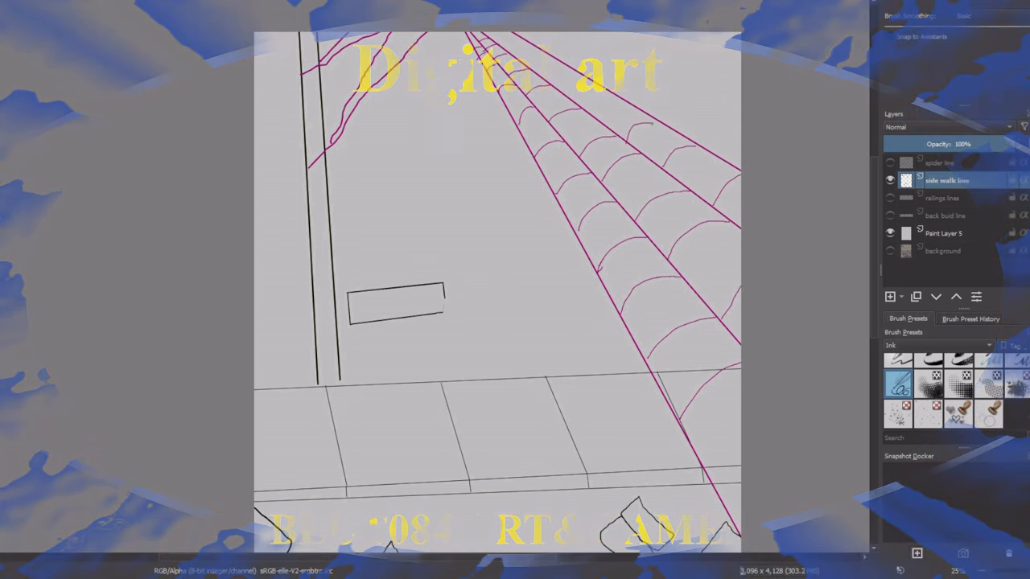
left_click_drag(523, 39, 501, 37)
- Add fine cross threads and dangling frayed ends to the web by the pole and to the large web's upper cells
mouse_move(409, 37)
left_mouse_down()
mouse_move(352, 105)
mouse_move(335, 143)
mouse_move(346, 171)
left_mouse_up()
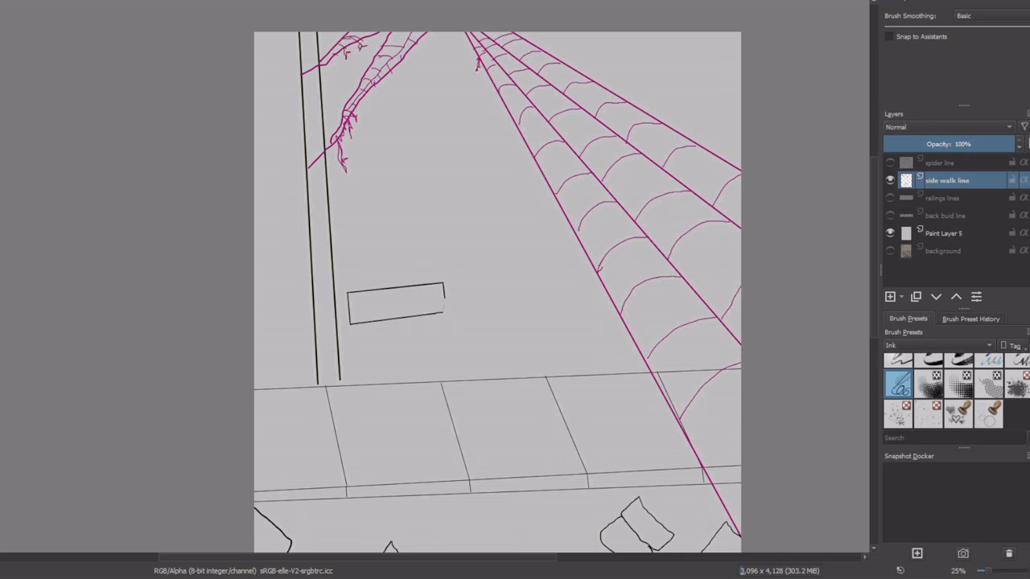
left_click_drag(519, 127, 518, 161)
left_click_drag(594, 145, 629, 151)
mouse_move(554, 123)
left_mouse_down()
mouse_move(586, 144)
mouse_move(606, 139)
left_mouse_up()
left_click_drag(596, 183, 605, 189)
left_click_drag(523, 136, 554, 122)
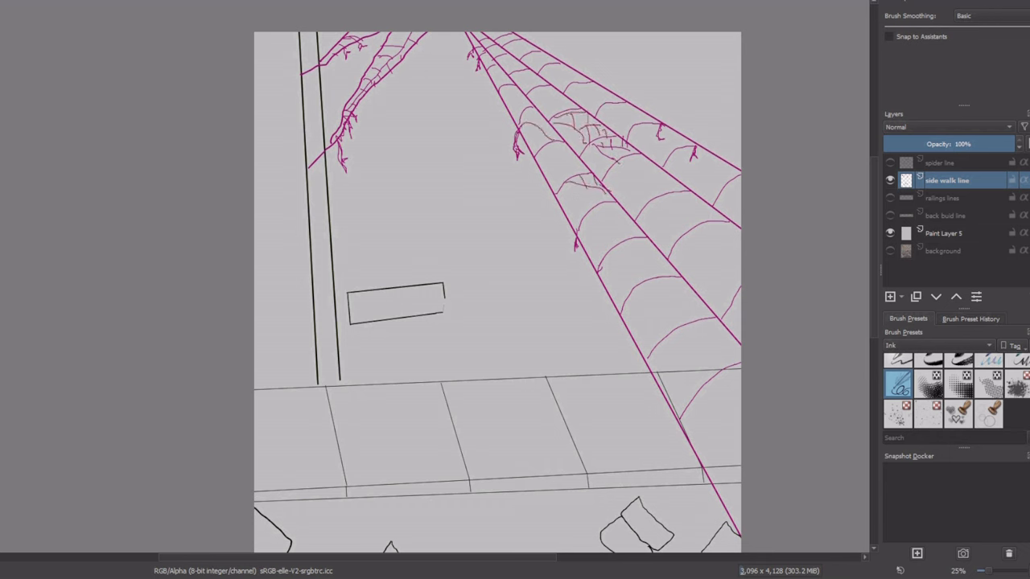
- Fill two neighbouring cells midway down the large web's lowest strip with fine magenta cross threads
left_click_drag(629, 263, 678, 272)
mouse_move(604, 271)
left_mouse_down()
mouse_move(630, 293)
mouse_move(614, 288)
left_mouse_up()
left_click_drag(616, 285, 621, 301)
left_click_drag(648, 242, 642, 263)
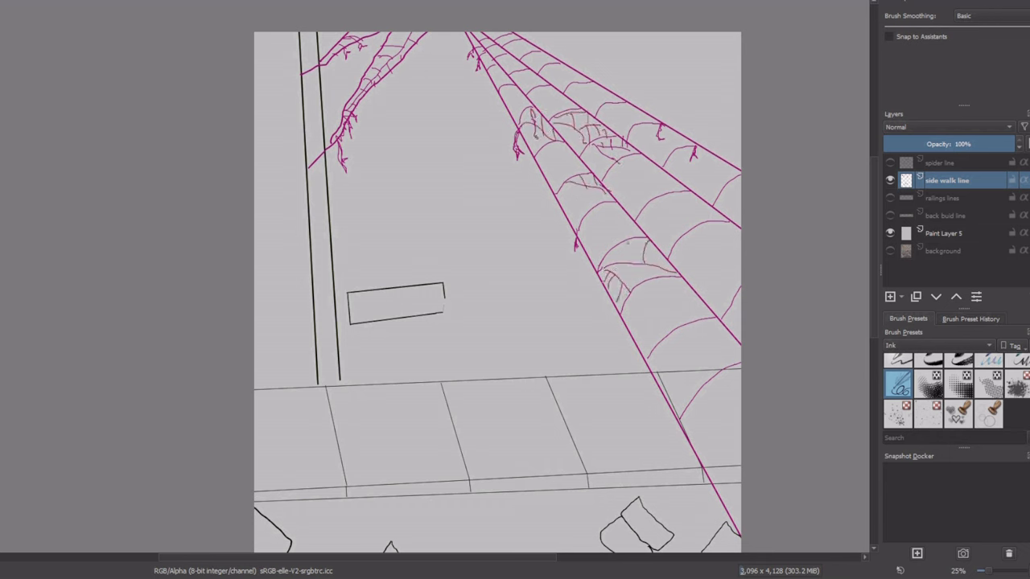
- Double the large web's arcs with loose blue-purple threads, including dangling ends
left_click_drag(663, 167, 692, 143)
left_click_drag(716, 208, 741, 175)
left_click_drag(639, 225, 690, 192)
left_click_drag(667, 257, 731, 222)
left_click_drag(616, 203, 573, 274)
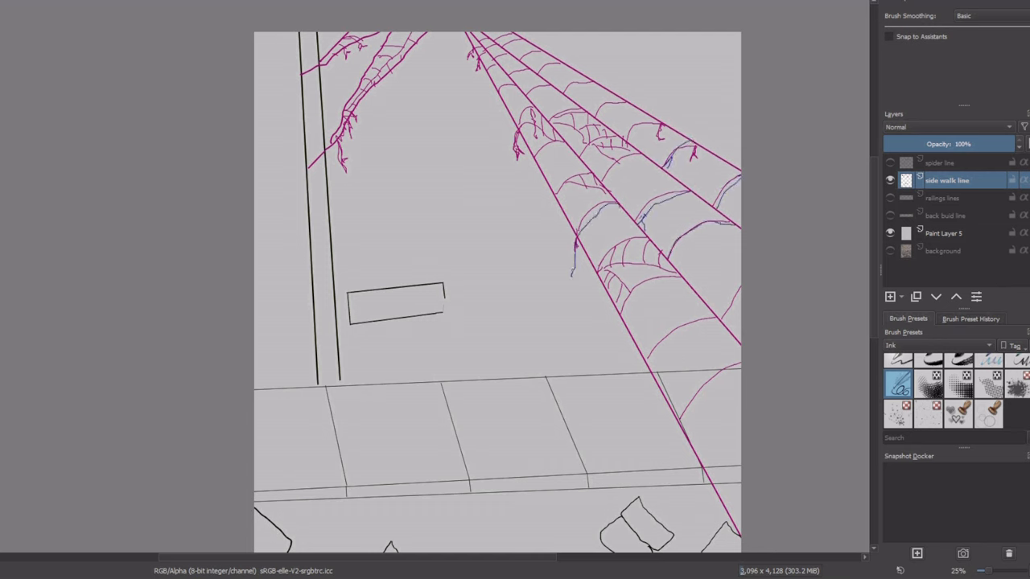
left_click_drag(556, 200, 591, 174)
left_click_drag(542, 153, 565, 144)
left_click_drag(560, 77, 505, 42)
mouse_move(625, 317)
left_mouse_down()
mouse_move(682, 283)
mouse_move(649, 241)
left_mouse_up()
left_click_drag(648, 359, 742, 298)
left_click_drag(691, 407, 741, 364)
- Add purple threads to the small web by the pole and to the dense patch in the large web's upper part
left_click_drag(401, 50, 346, 111)
left_click_drag(347, 46, 341, 63)
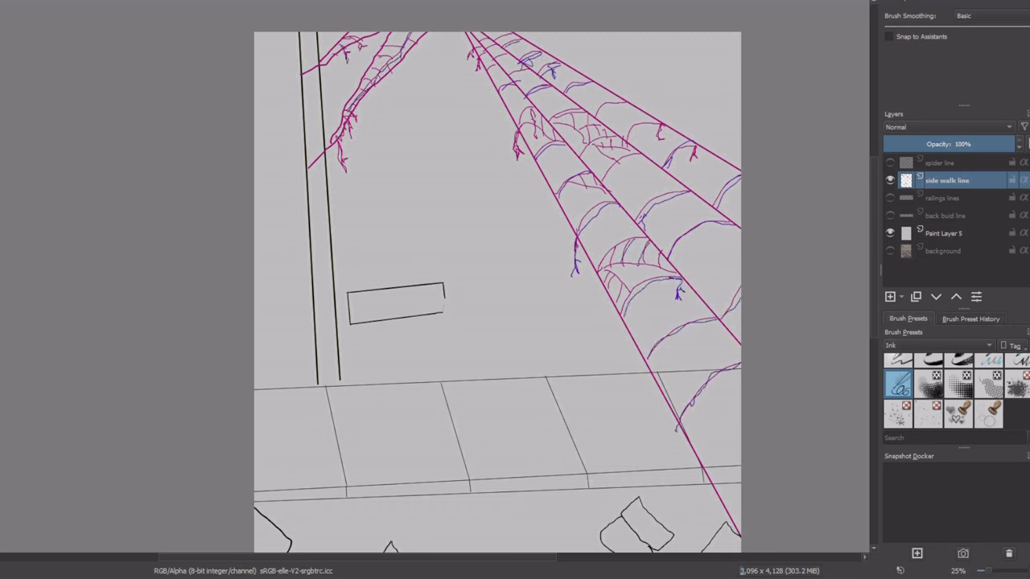
mouse_move(568, 130)
left_mouse_down()
mouse_move(589, 113)
mouse_move(608, 143)
left_mouse_up()
left_click_drag(577, 127, 586, 141)
- Rule straight purple lines alongside the large web's long magenta strands
key("v")
mouse_move(466, 32)
left_mouse_down()
mouse_move(745, 552)
mouse_move(757, 368)
left_mouse_up()
mouse_move(513, 32)
left_mouse_down()
mouse_move(672, 153)
mouse_move(744, 177)
left_mouse_up()
key("b")
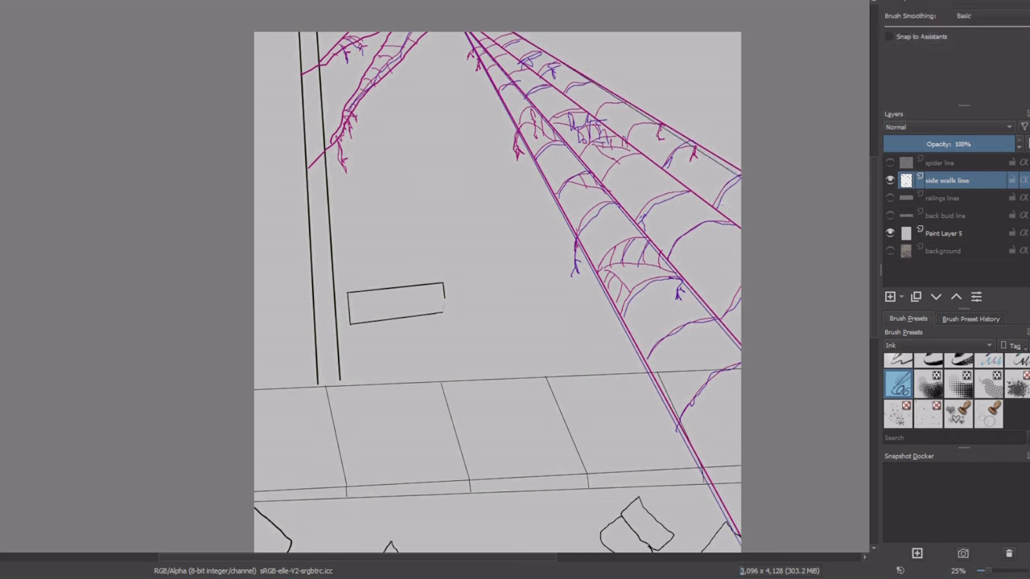
- Wrap short purple web threads diagonally around the upper part of the pole
scroll(291, 157, "up", 1)
left_click_drag(290, 157, 293, 178)
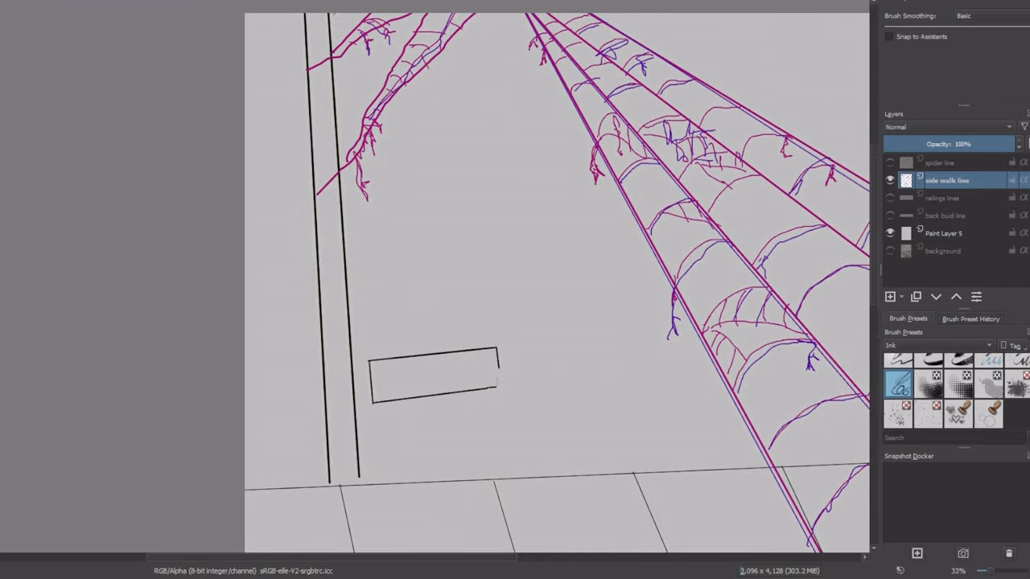
left_click_drag(310, 121, 337, 90)
left_click_drag(346, 210, 318, 253)
left_click_drag(311, 206, 340, 172)
left_click_drag(319, 66, 310, 74)
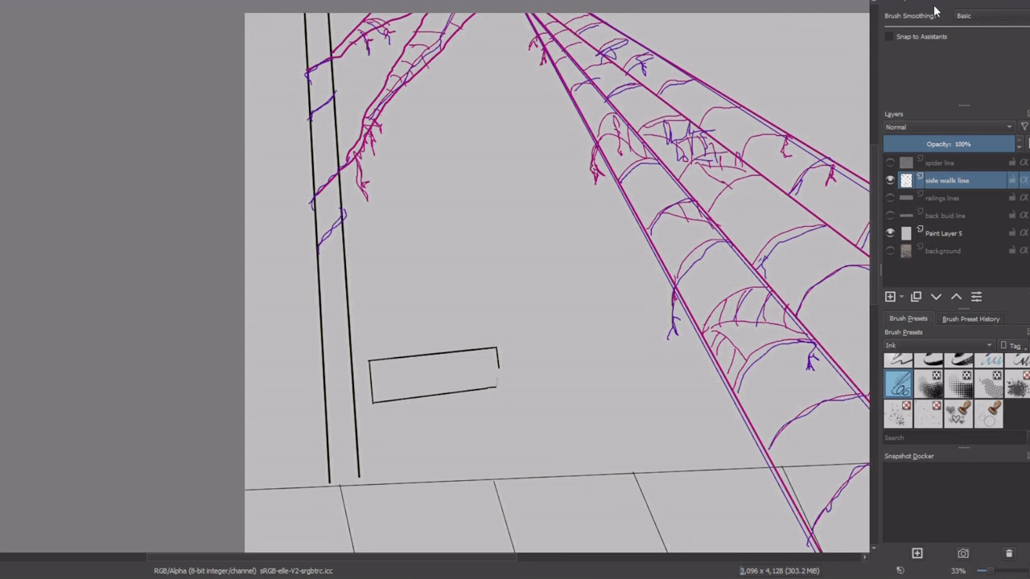
- Paint a thick brown vine winding up around the pole from the pavement with a broad ink brush
scroll(950, 390, "up", 1)
scroll(950, 391, "up", 1)
left_click(930, 366)
left_click_drag(321, 481, 351, 322)
mouse_move(317, 283)
left_mouse_down()
mouse_move(320, 304)
mouse_move(354, 211)
mouse_move(345, 195)
left_mouse_up()
left_click_drag(312, 178, 338, 77)
left_click_drag(310, 62, 267, 40)
- Draw thin brown forked twigs branching off the vine with a finer ink pen
left_click(899, 396)
left_click_drag(355, 330, 408, 296)
left_click_drag(355, 211, 397, 187)
left_click_drag(299, 155, 264, 135)
mouse_move(338, 81)
left_mouse_down()
mouse_move(363, 87)
mouse_move(372, 73)
left_mouse_up()
left_click_drag(289, 60, 271, 69)
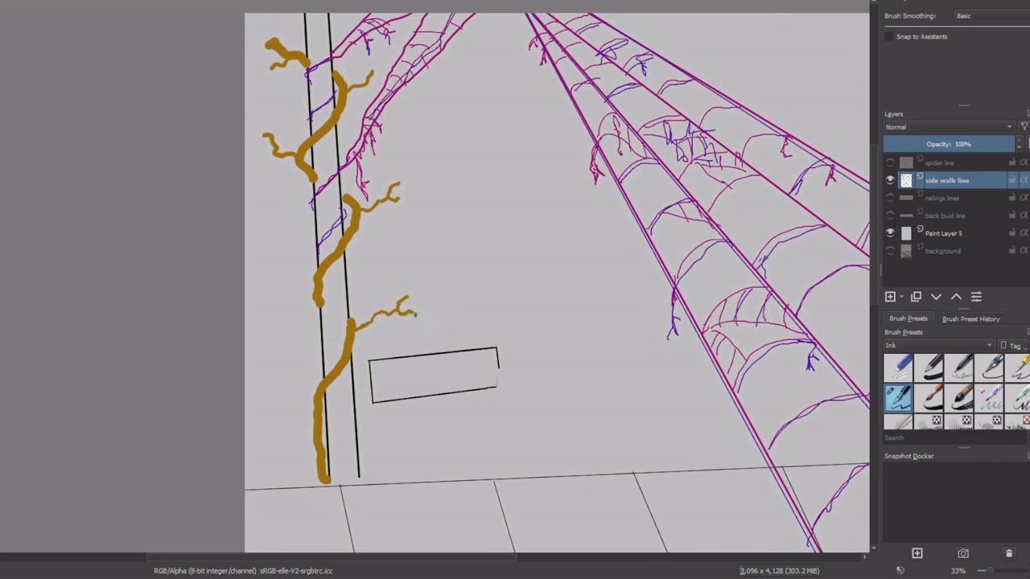
- Paint small green leaves on the tips of the vine's twigs and its top end
scroll(406, 218, "up", 2)
left_click_drag(412, 373, 437, 374)
left_click_drag(395, 182, 421, 178)
left_click_drag(396, 150, 415, 151)
left_click_drag(129, 90, 138, 93)
left_click_drag(108, 47, 123, 49)
scroll(354, 242, "up", 5)
mouse_move(341, 171)
left_mouse_down()
mouse_move(362, 171)
mouse_move(351, 153)
left_mouse_up()
mouse_move(168, 155)
left_mouse_down()
mouse_move(174, 162)
mouse_move(122, 162)
left_mouse_up()
left_click_drag(112, 94, 129, 107)
left_click_drag(135, 79, 146, 98)
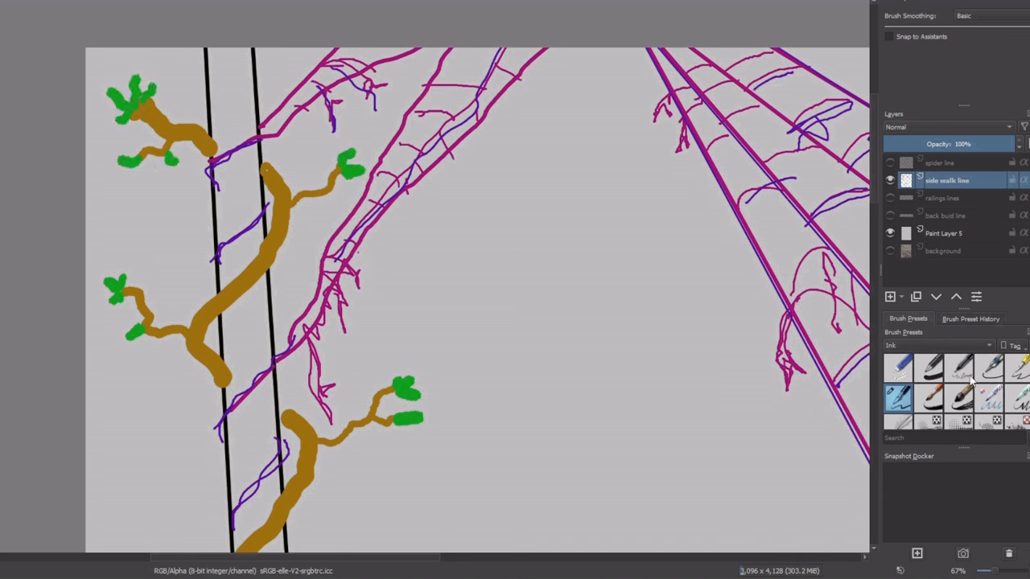
- Shade the brown vine with dark bark grain along its full length using a Textures brush
left_click(938, 345)
left_click(902, 394)
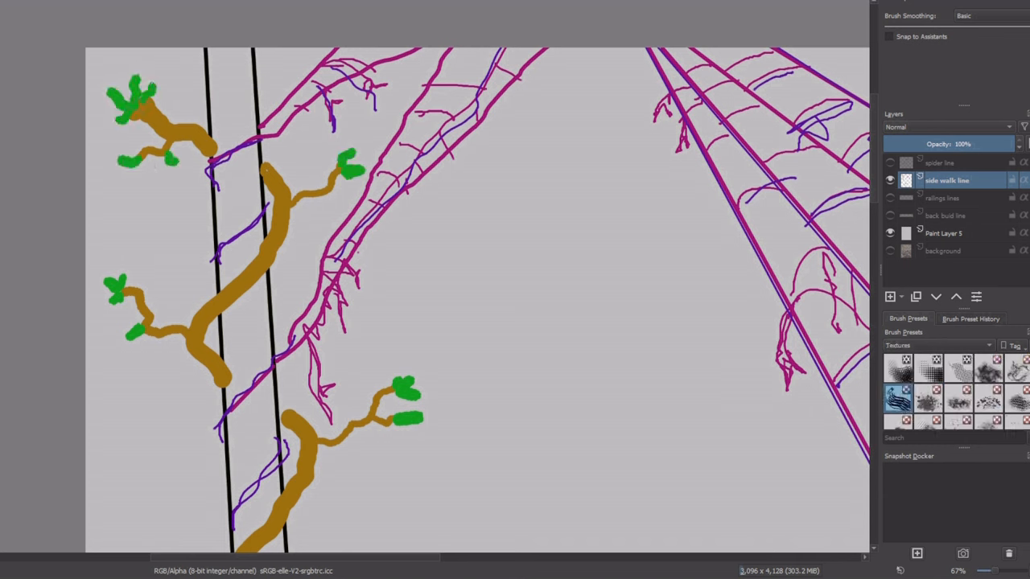
left_click_drag(208, 135, 137, 107)
mouse_move(278, 211)
left_mouse_down()
mouse_move(211, 319)
mouse_move(230, 381)
left_mouse_up()
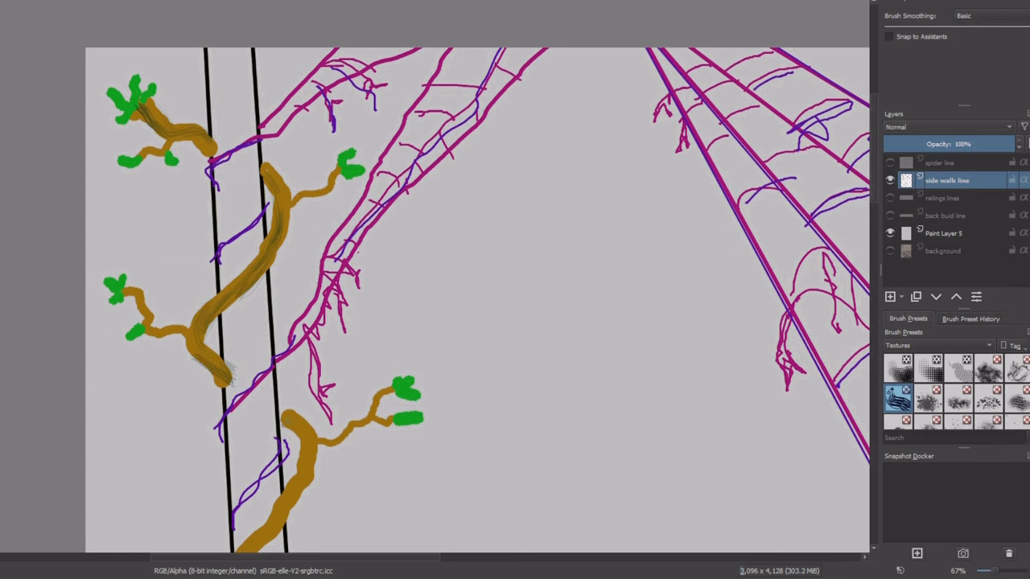
mouse_move(281, 409)
left_mouse_down()
mouse_move(320, 460)
mouse_move(287, 511)
left_mouse_up()
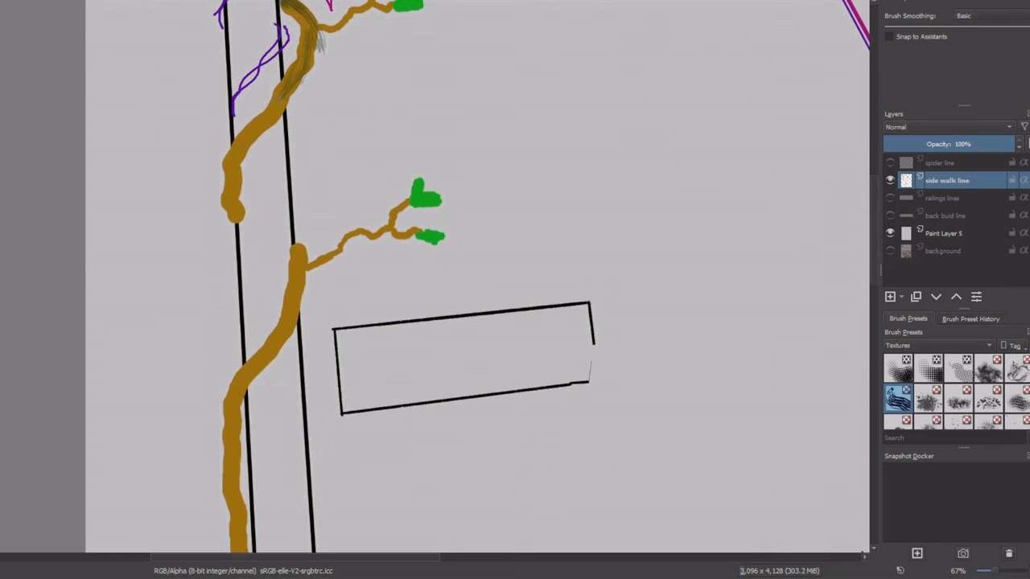
mouse_move(270, 100)
left_mouse_down()
mouse_move(233, 196)
mouse_move(237, 226)
left_mouse_up()
left_click_drag(302, 246, 288, 333)
scroll(437, 266, "down", 3)
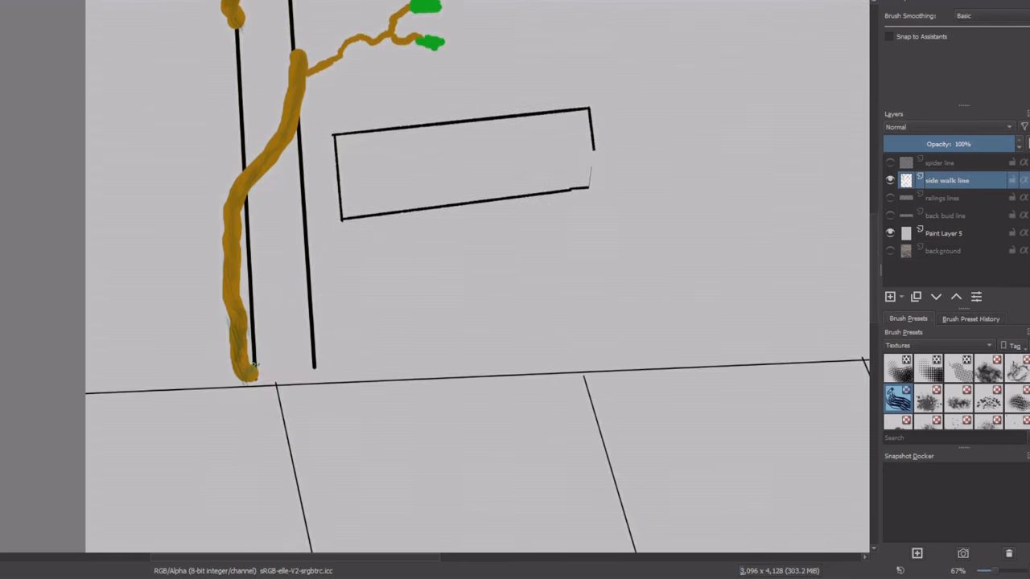
scroll(436, 267, "down", 4)
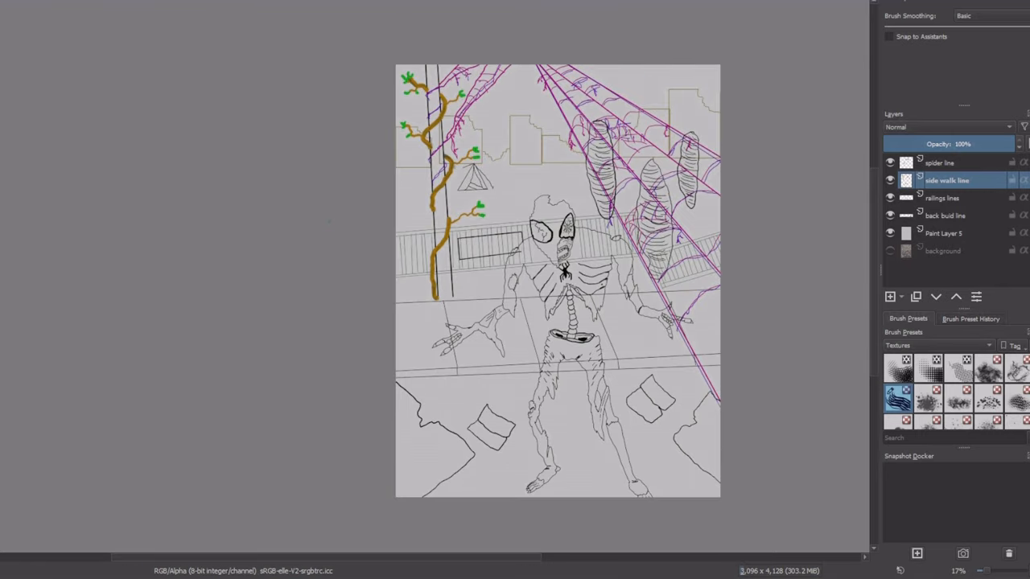
- Letter the torn papers in the lower corners in red with an ink pen, "THis is" on the left one and a "P" on the right
scroll(138, 351, "up", 2)
left_click_drag(684, 354, 135, 179)
left_click(925, 346)
left_click(935, 315)
scroll(966, 404, "down", 5)
scroll(927, 420, "up", 5)
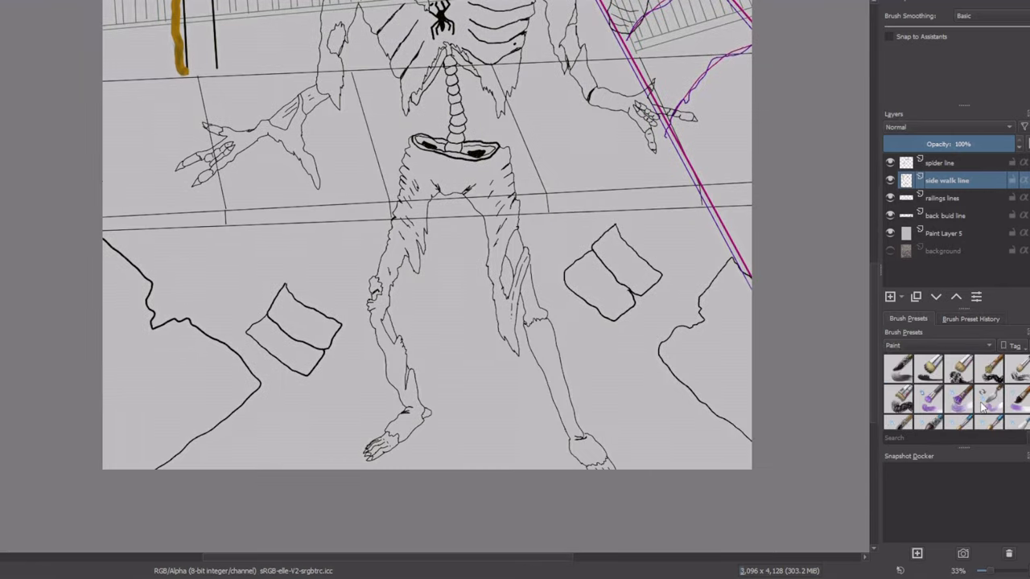
scroll(934, 346, "up", 1)
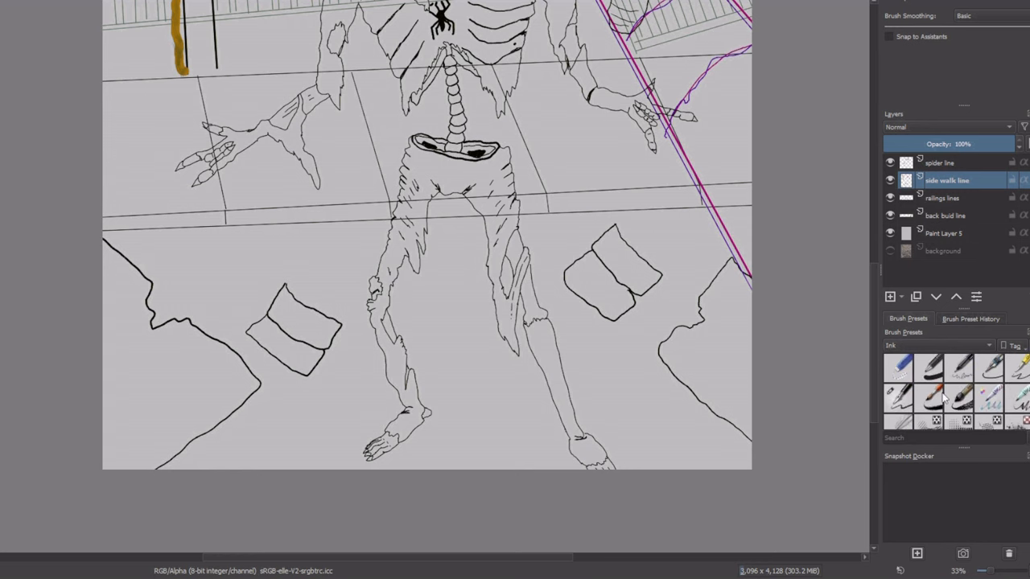
left_click(929, 367)
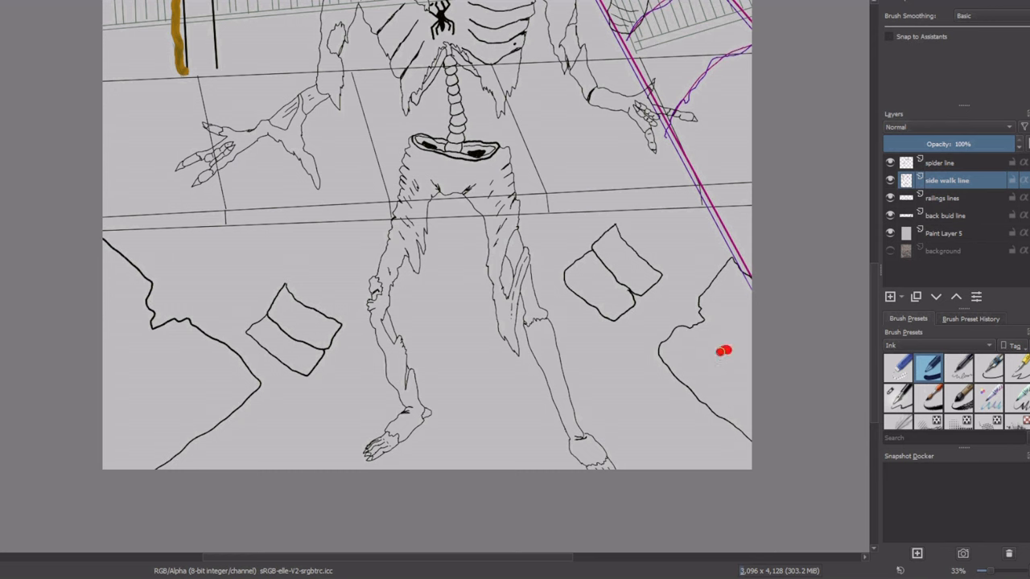
mouse_move(723, 351)
left_mouse_down()
mouse_move(713, 368)
mouse_move(749, 370)
mouse_move(747, 385)
left_mouse_up()
mouse_move(174, 368)
left_mouse_down()
mouse_move(211, 386)
mouse_move(109, 441)
left_mouse_up()
mouse_move(119, 338)
left_mouse_down()
mouse_move(139, 354)
mouse_move(119, 380)
mouse_move(105, 379)
left_mouse_up()
left_click_drag(105, 438, 104, 457)
left_click_drag(106, 300, 119, 326)
scroll(27, 457, "down", 1)
- Fill the open newspaper right of the legs with squiggled text lines and small picture boxes using a fine ink pen
left_click(898, 399)
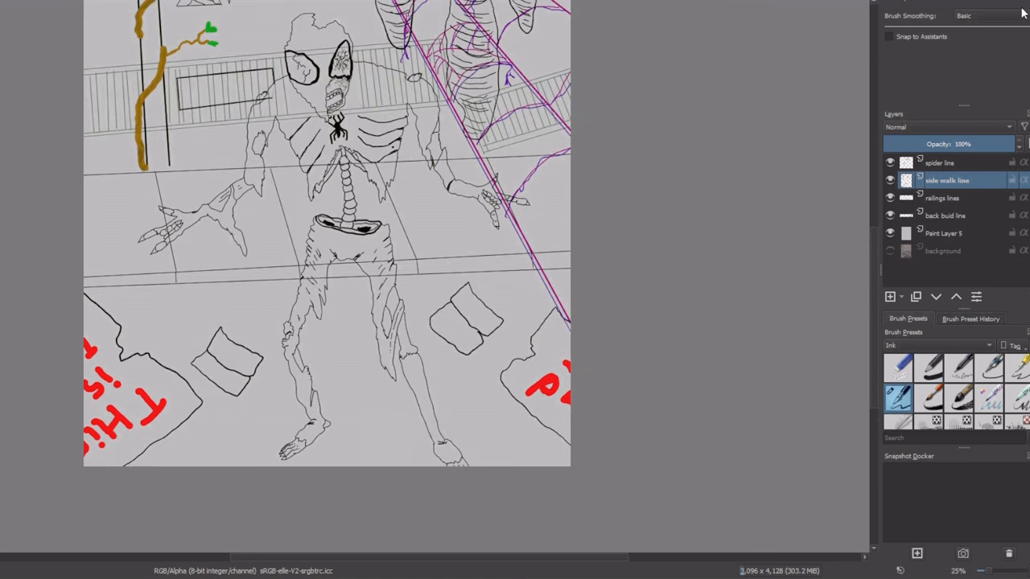
scroll(439, 301, "up", 3)
mouse_move(556, 330)
left_mouse_down()
mouse_move(544, 352)
mouse_move(575, 354)
left_mouse_up()
mouse_move(542, 324)
left_mouse_down()
mouse_move(557, 328)
mouse_move(546, 333)
left_mouse_up()
mouse_move(509, 309)
left_mouse_down()
mouse_move(541, 330)
mouse_move(535, 320)
left_mouse_up()
mouse_move(496, 293)
left_mouse_down()
mouse_move(525, 312)
mouse_move(514, 299)
left_mouse_up()
left_click_drag(481, 277, 503, 291)
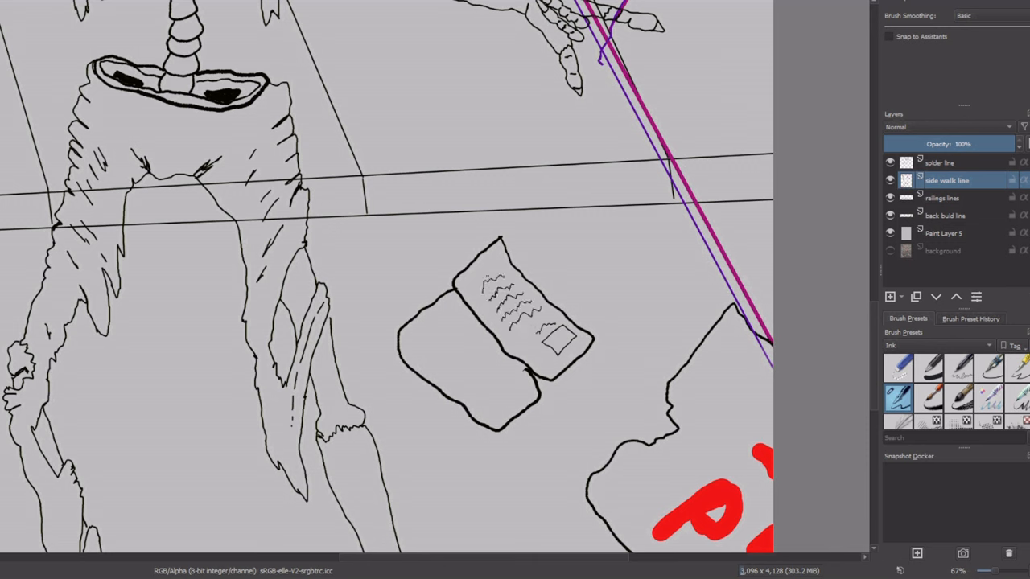
mouse_move(483, 378)
left_mouse_down()
mouse_move(480, 403)
mouse_move(507, 370)
left_mouse_up()
mouse_move(480, 343)
left_mouse_down()
mouse_move(498, 360)
mouse_move(485, 346)
left_mouse_up()
mouse_move(452, 362)
left_mouse_down()
mouse_move(478, 383)
mouse_move(469, 372)
left_mouse_up()
mouse_move(436, 346)
left_mouse_down()
mouse_move(464, 368)
mouse_move(443, 333)
left_mouse_up()
mouse_move(425, 354)
left_mouse_down()
mouse_move(452, 345)
mouse_move(441, 309)
left_mouse_up()
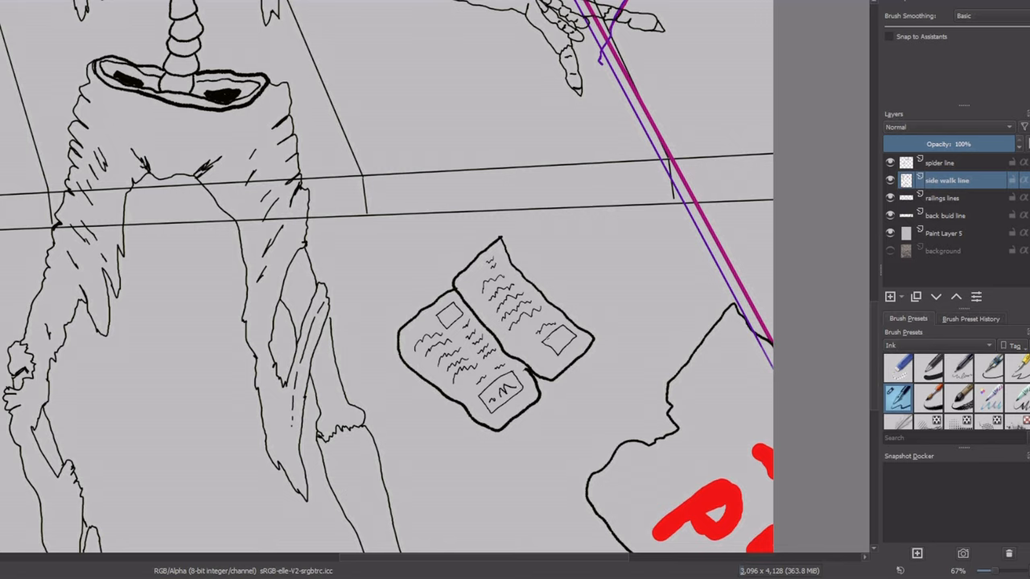
- Add rows of squiggled text and a small picture box to the open newspaper left of the legs
scroll(434, 278, "down", 2)
scroll(276, 354, "up", 2)
left_click_drag(355, 292, 375, 317)
mouse_move(336, 281)
left_mouse_down()
mouse_move(357, 318)
mouse_move(341, 311)
left_mouse_up()
left_click_drag(303, 266, 327, 301)
left_click_drag(274, 255, 297, 283)
left_click_drag(262, 240, 287, 276)
mouse_move(322, 341)
left_mouse_down()
mouse_move(341, 367)
mouse_move(315, 365)
left_mouse_up()
mouse_move(270, 327)
left_mouse_down()
mouse_move(292, 347)
mouse_move(281, 340)
left_mouse_up()
left_click_drag(245, 310, 270, 330)
mouse_move(239, 302)
left_mouse_down()
mouse_move(258, 318)
mouse_move(246, 314)
left_mouse_up()
scroll(241, 306, "down", 3)
- Draw jagged cracks in the pavement around the figure's left-side hand and right of the waist, and close off the pole's base
scroll(375, 283, "up", 2)
mouse_move(218, 358)
left_mouse_down()
mouse_move(294, 304)
mouse_move(351, 242)
mouse_move(401, 249)
left_mouse_up()
mouse_move(211, 355)
left_mouse_down()
mouse_move(37, 278)
mouse_move(40, 198)
left_mouse_up()
left_click_drag(270, 317, 259, 197)
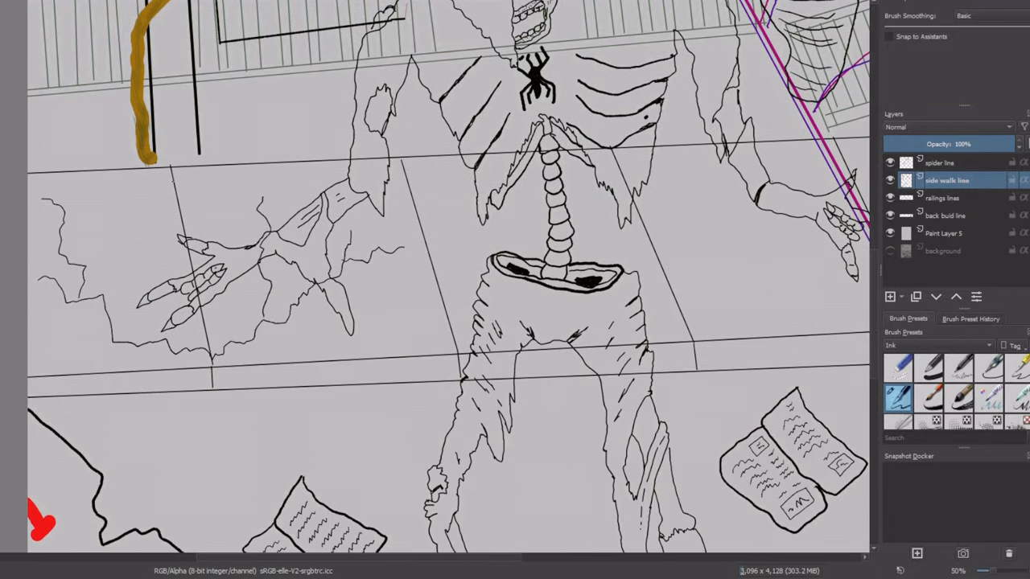
mouse_move(202, 152)
left_mouse_down()
mouse_move(150, 158)
mouse_move(177, 167)
left_mouse_up()
left_click_drag(446, 415, 193, 363)
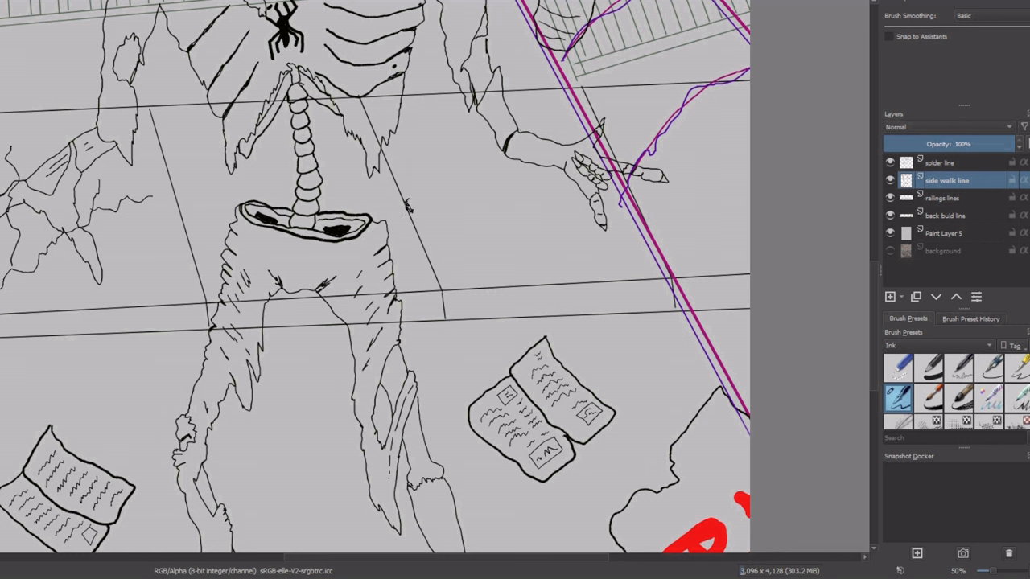
mouse_move(406, 206)
left_mouse_down()
mouse_move(443, 175)
mouse_move(359, 195)
left_mouse_up()
- Hide the spider line, side walk line and railings lines layers and make the back buid line layer active
scroll(633, 150, "down", 1)
left_click_drag(632, 151, 636, 496)
left_click_drag(509, 242, 468, 306)
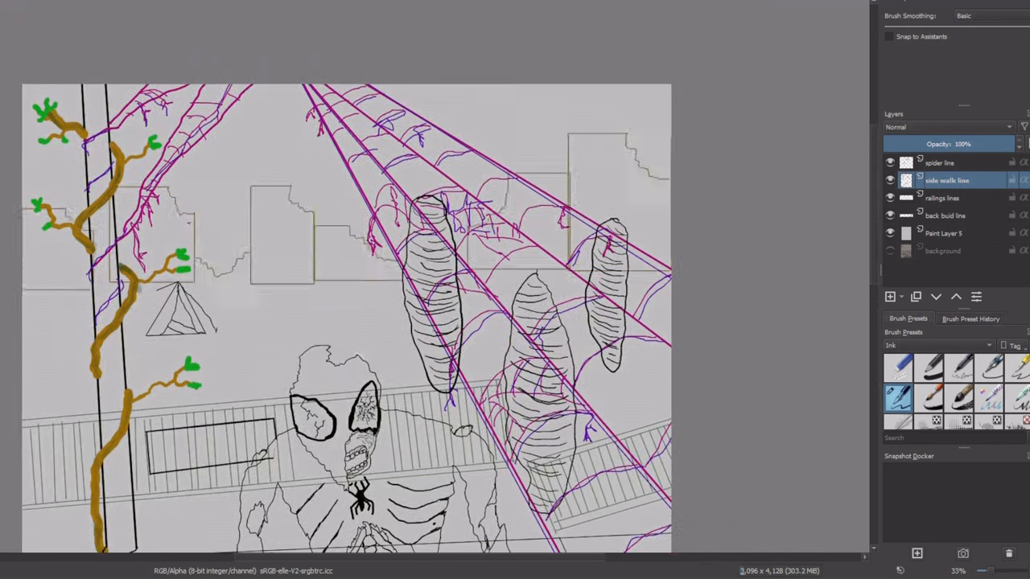
left_click(890, 216)
left_click(890, 215)
left_click(890, 198)
left_click(890, 181)
left_click(934, 163)
left_click(890, 163)
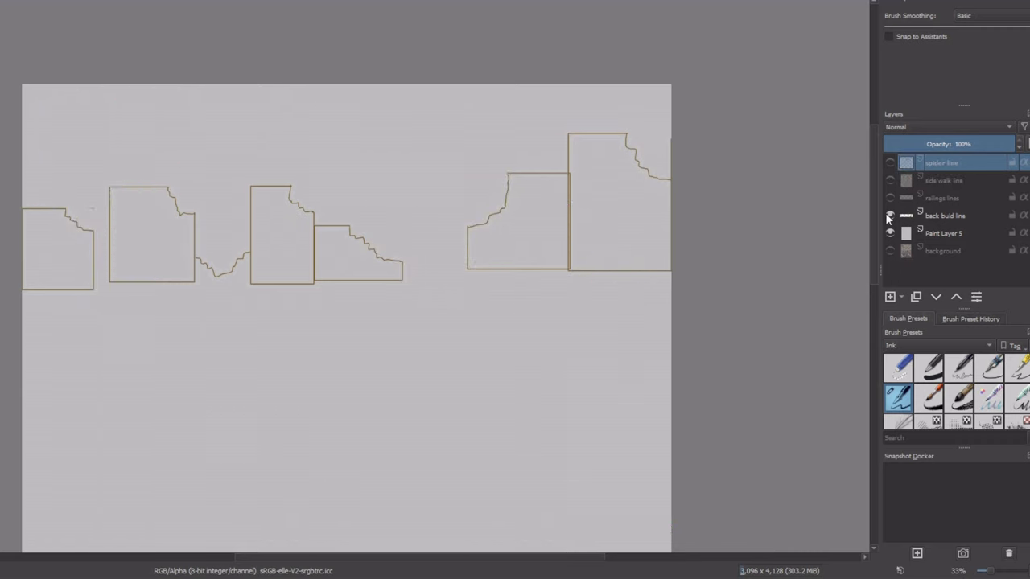
scroll(201, 218, "up", 2)
left_click(946, 216)
- Draw a pale grey grid of straight lines as exposed framework in the leftmost building's broken corner
scroll(199, 139, "up", 3)
left_click(989, 369)
key("v")
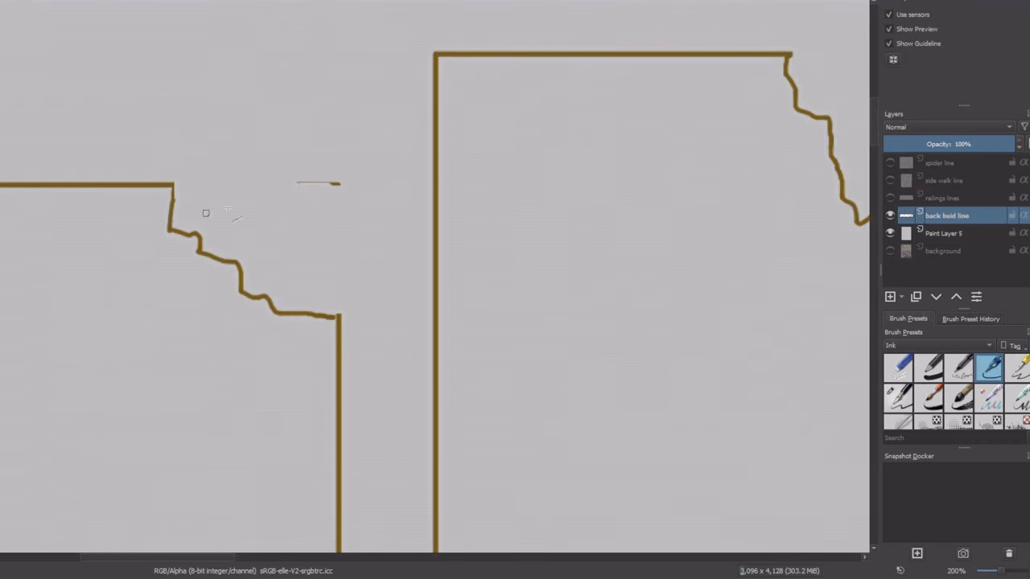
mouse_move(197, 193)
left_mouse_down()
mouse_move(198, 234)
mouse_move(222, 257)
left_mouse_up()
left_click_drag(250, 209, 251, 292)
left_click_drag(282, 215, 282, 309)
left_click_drag(314, 232, 313, 311)
mouse_move(337, 261)
left_mouse_down()
mouse_move(250, 261)
mouse_move(250, 278)
left_mouse_up()
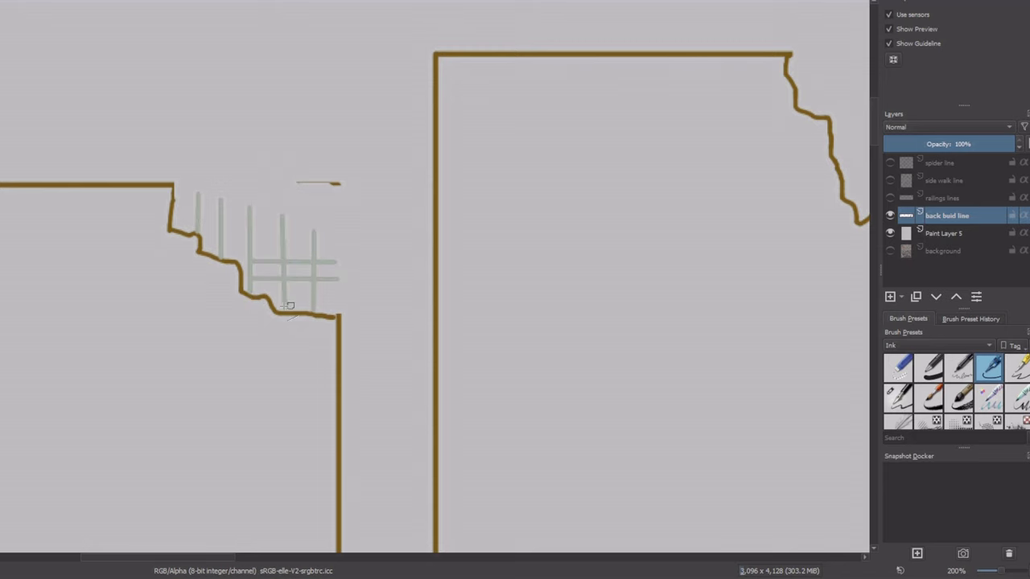
left_click_drag(337, 296, 273, 297)
left_click_drag(337, 238, 214, 237)
left_click_drag(170, 205, 331, 205)
scroll(266, 224, "down", 1)
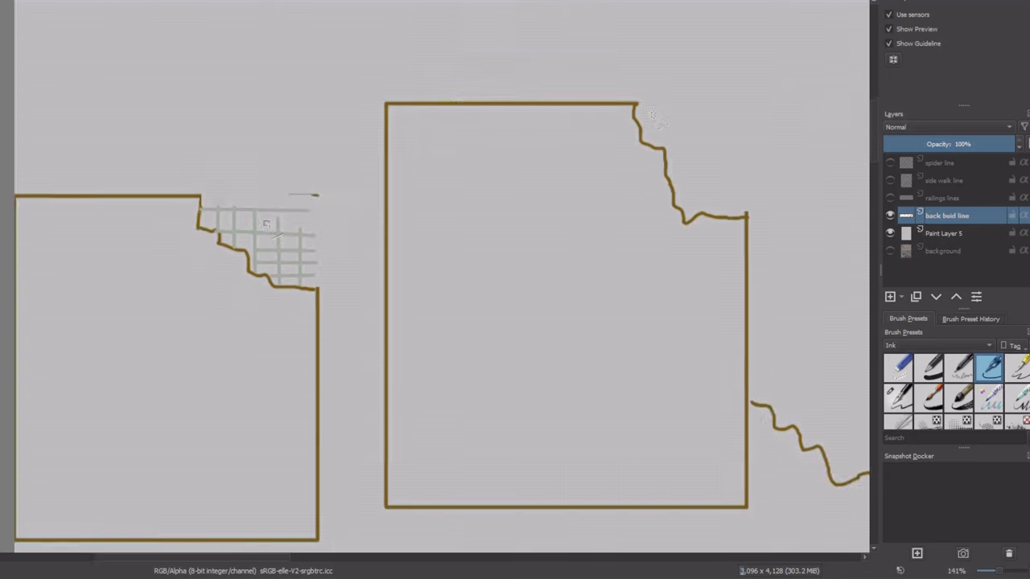
- Draw crossing pale grey framework lines in the broken corners of the second and third buildings from the left
left_click_drag(327, 132, 143, 152)
left_click_drag(563, 180, 481, 180)
left_click_drag(567, 205, 488, 205)
left_click_drag(563, 218, 496, 218)
mouse_move(540, 115)
left_mouse_down()
mouse_move(540, 237)
mouse_move(519, 239)
left_mouse_up()
left_click_drag(496, 155, 497, 233)
mouse_move(805, 170)
left_mouse_down()
mouse_move(510, 187)
mouse_move(524, 158)
left_mouse_up()
left_click_drag(466, 189, 554, 189)
mouse_move(483, 142)
left_mouse_down()
mouse_move(484, 208)
mouse_move(504, 210)
left_mouse_up()
left_click_drag(519, 168, 521, 227)
- Draw a grid of grey framework lines above the stepped broken edge of the low fourth building
scroll(521, 221, "down", 1)
mouse_move(841, 262)
left_mouse_down()
mouse_move(528, 217)
mouse_move(499, 330)
left_mouse_up()
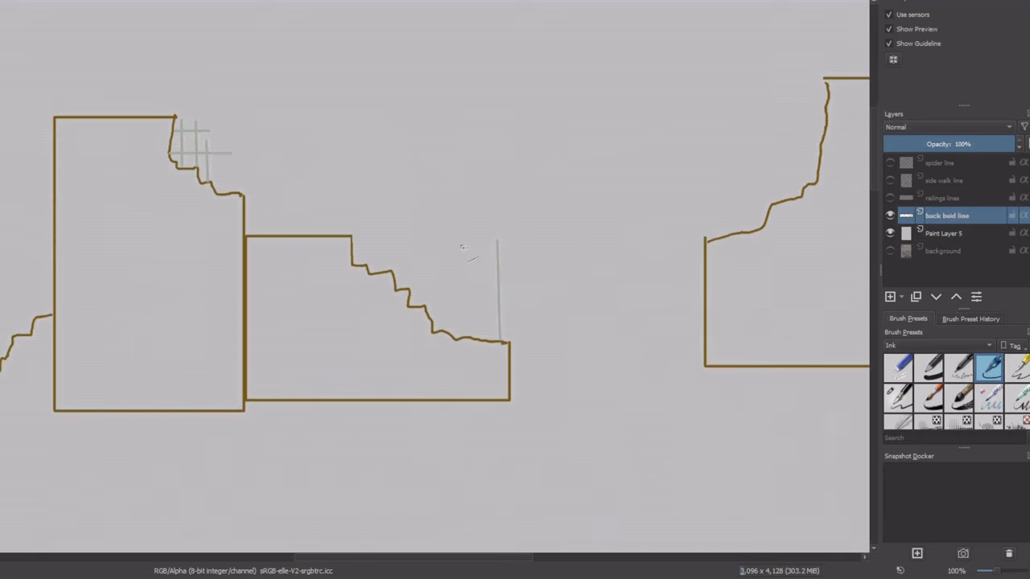
left_click_drag(464, 244, 467, 332)
left_click_drag(441, 264, 441, 331)
left_click_drag(411, 292, 508, 292)
left_click_drag(428, 313, 512, 318)
left_click_drag(433, 323, 509, 328)
left_click_drag(459, 263, 510, 261)
left_click_drag(461, 276, 514, 277)
- Draw crossing grey framework lines in the broken left corner of the fifth building
left_click_drag(648, 74, 357, 186)
left_click_drag(534, 207, 405, 210)
mouse_move(533, 236)
left_mouse_down()
mouse_move(464, 238)
mouse_move(465, 255)
left_mouse_up()
left_click_drag(527, 269, 459, 276)
left_click_drag(521, 190, 519, 294)
left_click_drag(503, 192, 505, 308)
left_click_drag(478, 197, 485, 312)
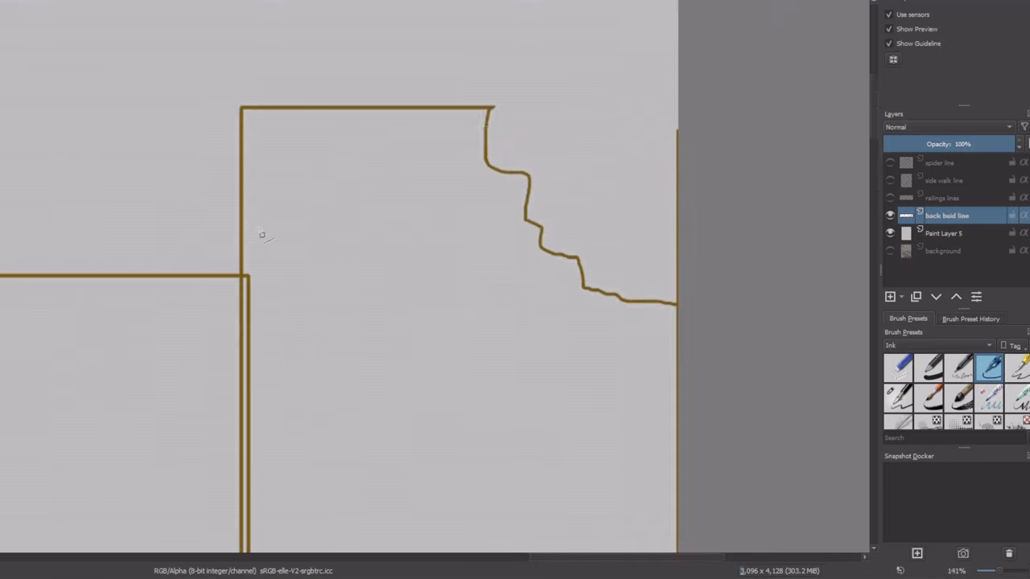
- Draw three vertical and four horizontal framework lines in the broken corner of the tall rightmost building
left_click_drag(486, 130, 597, 127)
left_click_drag(536, 182, 625, 179)
left_click_drag(528, 206, 623, 203)
left_click_drag(541, 228, 623, 225)
mouse_move(576, 99)
left_mouse_down()
mouse_move(577, 256)
mouse_move(553, 247)
left_mouse_up()
left_click_drag(525, 105, 530, 179)
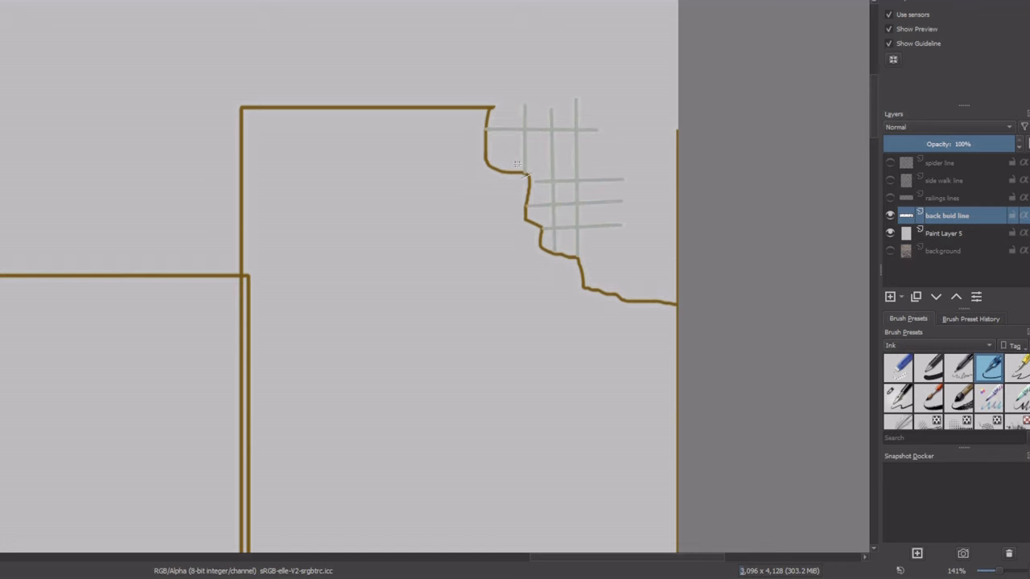
- Draw rectangular window frames with the Rectangle tool: one on the second building, two on the third and one on the fourth
scroll(555, 195, "down", 5)
left_click_drag(453, 230, 520, 233)
scroll(264, 276, "up", 2)
key("r")
left_click_drag(188, 179, 260, 304)
left_click_drag(401, 177, 440, 303)
left_click_drag(445, 199, 478, 302)
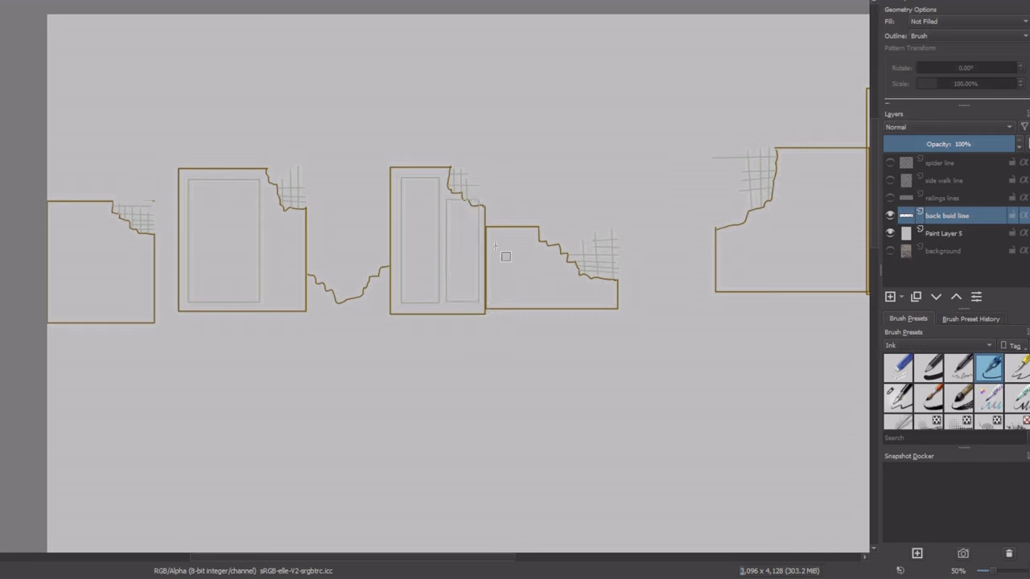
left_click_drag(494, 243, 568, 277)
- Draw overlapping rectangles on the leftmost building to form a gridded block of windows
left_click_drag(50, 213, 135, 315)
left_click_drag(110, 212, 85, 314)
left_click_drag(59, 213, 50, 312)
mouse_move(51, 239)
left_mouse_down()
mouse_move(136, 264)
mouse_move(48, 301)
left_mouse_up()
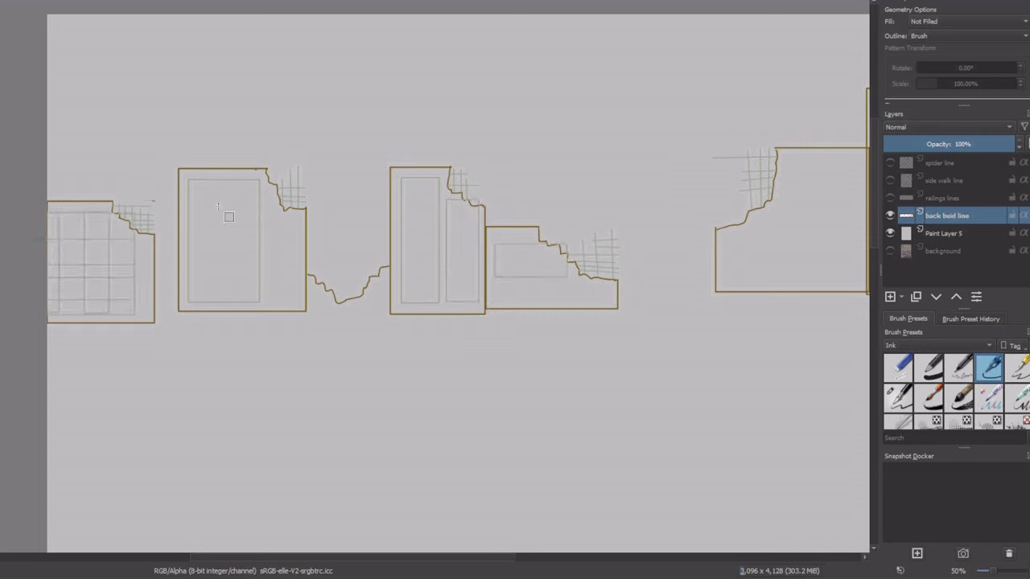
- Divide the window frames on the second, third and fourth buildings into panes with overlapping rectangles
left_click_drag(188, 201, 260, 222)
left_click_drag(259, 244, 189, 265)
left_click_drag(202, 181, 227, 298)
left_click_drag(217, 176, 225, 302)
left_click_drag(416, 178, 416, 301)
left_click_drag(467, 304, 468, 304)
left_click_drag(404, 191, 441, 219)
left_click_drag(401, 227, 441, 251)
left_click_drag(400, 264, 439, 286)
mouse_move(444, 279)
left_mouse_down()
mouse_move(483, 282)
mouse_move(478, 268)
left_mouse_up()
mouse_move(445, 251)
left_mouse_down()
mouse_move(478, 255)
mouse_move(475, 236)
left_mouse_up()
left_click_drag(444, 210, 568, 265)
left_click_drag(514, 242, 535, 278)
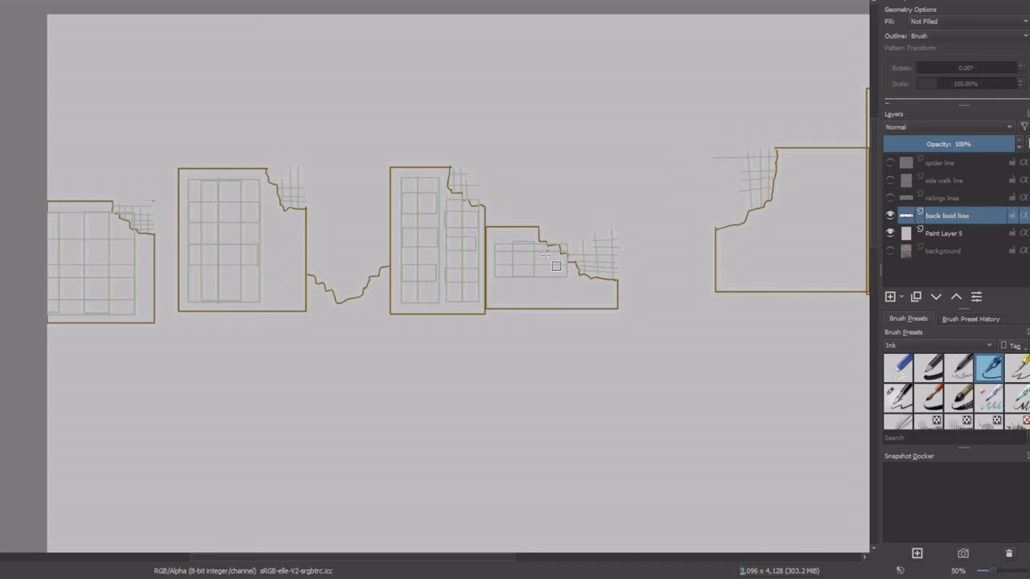
- Draw tall window frames and inner panes with rectangles across the two buildings on the right of the skyline
mouse_move(599, 376)
left_mouse_down()
mouse_move(150, 358)
mouse_move(172, 417)
left_mouse_up()
mouse_move(453, 144)
left_mouse_down()
mouse_move(454, 218)
mouse_move(549, 320)
left_mouse_up()
left_click_drag(529, 178, 538, 288)
mouse_move(549, 201)
left_mouse_down()
mouse_move(573, 313)
mouse_move(586, 317)
left_mouse_up()
mouse_move(454, 144)
left_mouse_down()
mouse_move(522, 179)
mouse_move(455, 247)
mouse_move(521, 297)
mouse_move(502, 317)
left_mouse_up()
mouse_move(548, 233)
left_mouse_down()
mouse_move(587, 257)
mouse_move(590, 296)
left_mouse_up()
left_click_drag(363, 201, 394, 315)
left_click_drag(411, 200, 432, 320)
left_click_drag(305, 280, 352, 313)
left_click_drag(377, 201, 380, 315)
left_click_drag(360, 225, 390, 250)
left_click_drag(364, 267, 391, 289)
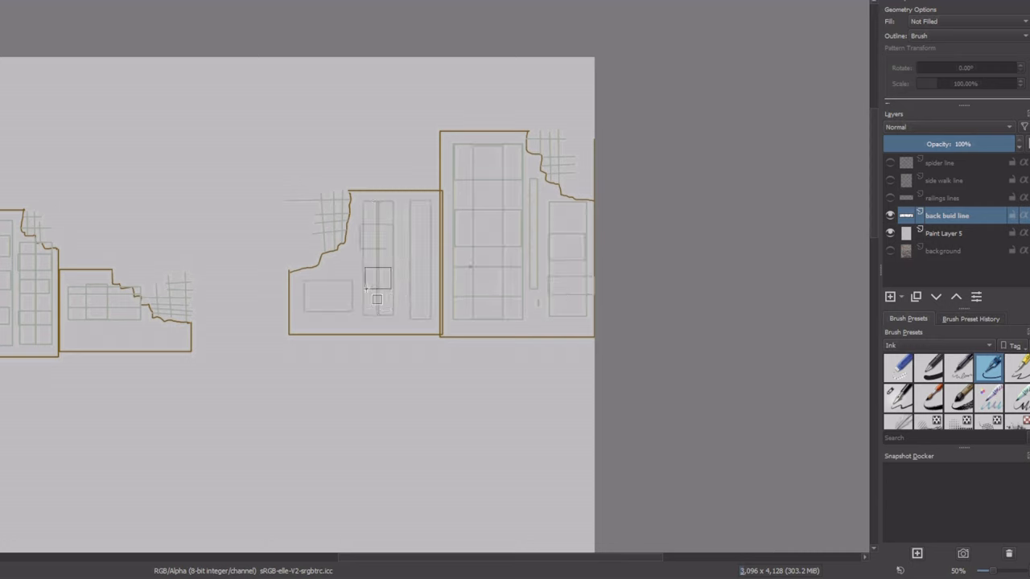
mouse_move(408, 224)
left_mouse_down()
mouse_move(432, 251)
mouse_move(432, 293)
left_mouse_up()
- Show the railings lines, side walk line and spider line layers again
mouse_move(325, 279)
left_mouse_down()
mouse_move(338, 309)
mouse_move(580, 255)
left_mouse_up()
scroll(348, 303, "down", 2)
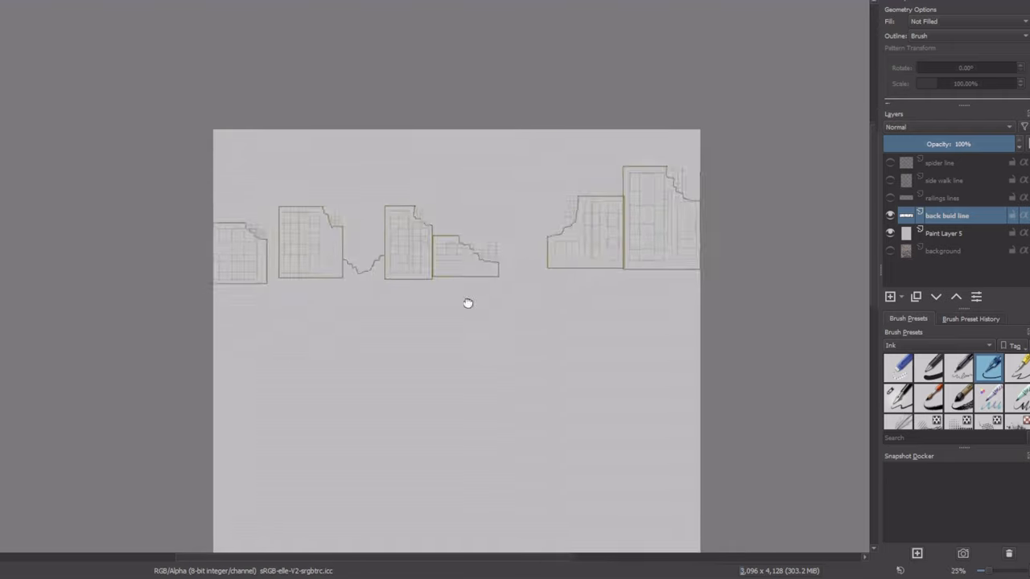
scroll(490, 324, "down", 1)
left_click_drag(491, 324, 457, 252)
left_click(890, 198)
left_click(890, 181)
left_click(890, 163)
left_click_drag(505, 389, 655, 359)
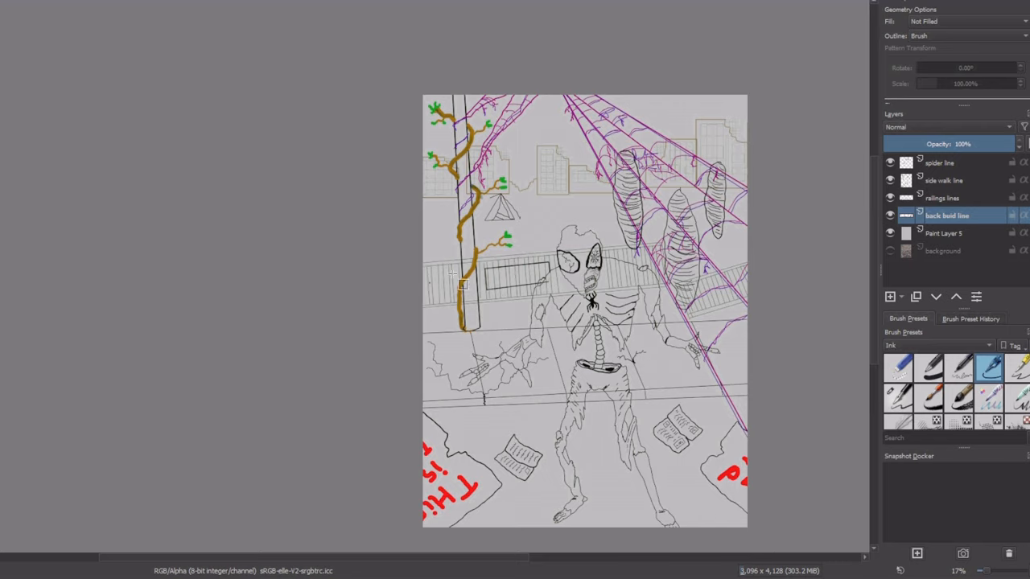
- Hide Paint Layer 5 to reveal the background reference drawing and switch to the freehand brush over the figure's torso
scroll(564, 274, "up", 3)
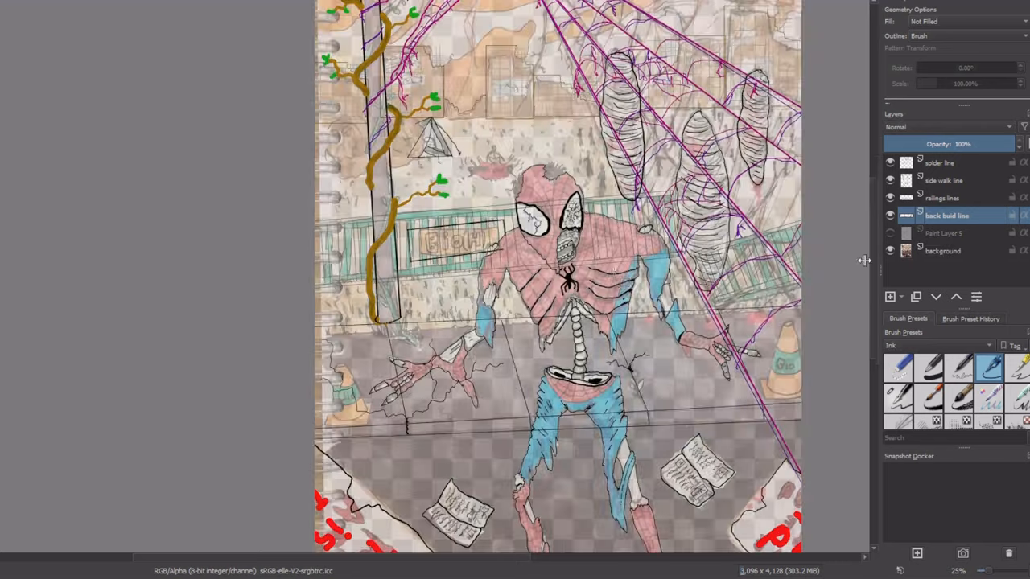
scroll(604, 277, "up", 5)
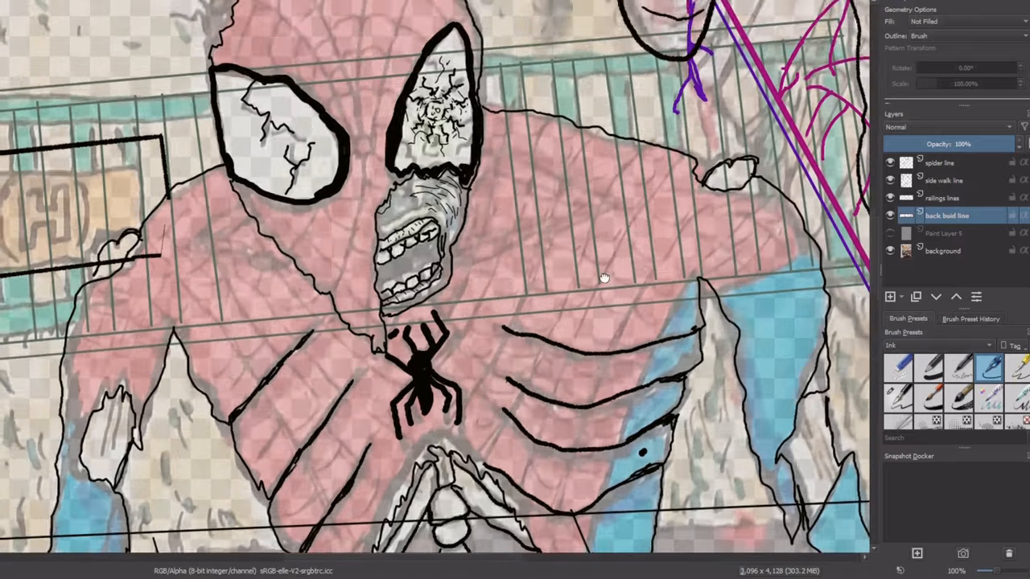
left_click_drag(604, 278, 603, 165)
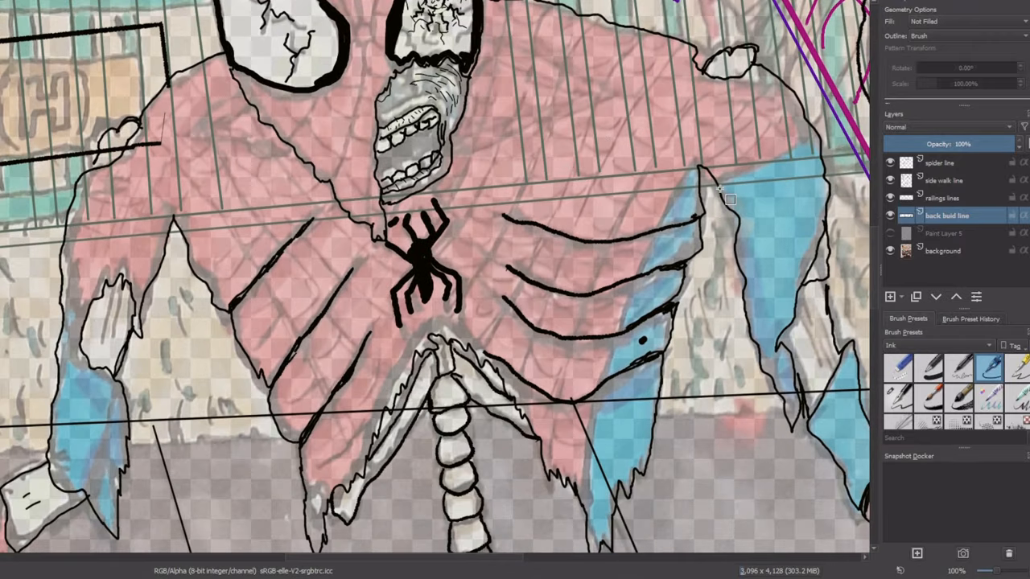
key("b")
left_click_drag(700, 167, 824, 212)
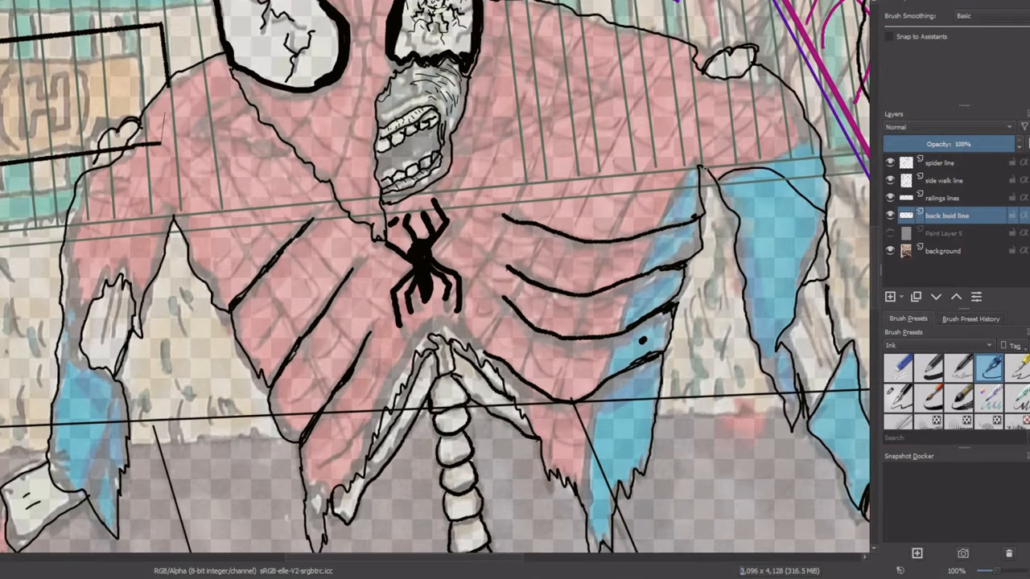
left_click_drag(619, 334, 580, 510)
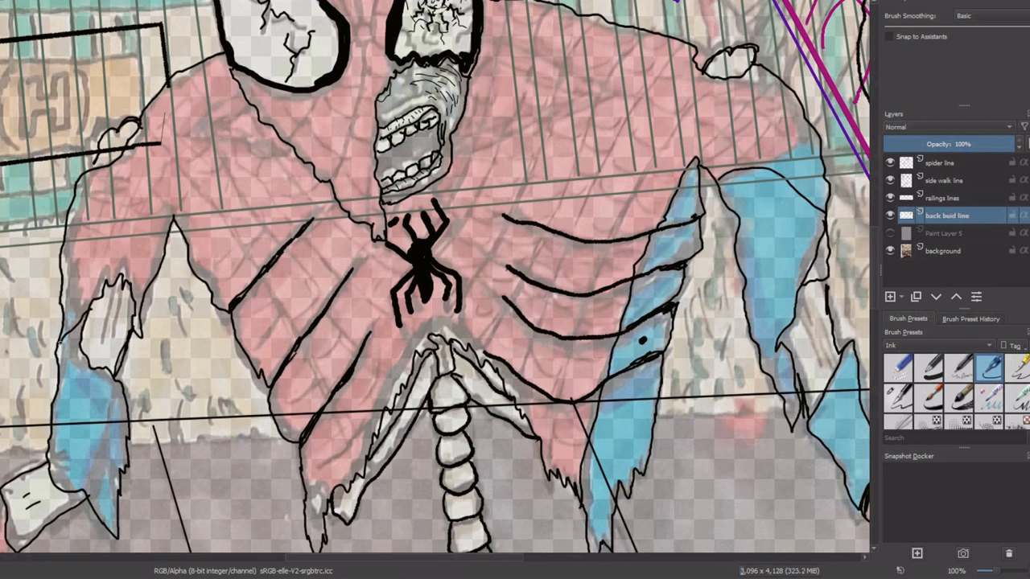
key("ctrl+z")
key("ctrl+z")
- Ink the suit's red-to-blue boundary lines across the right-hand shoulder and down the chest's side on the spider line layer
left_click(942, 163)
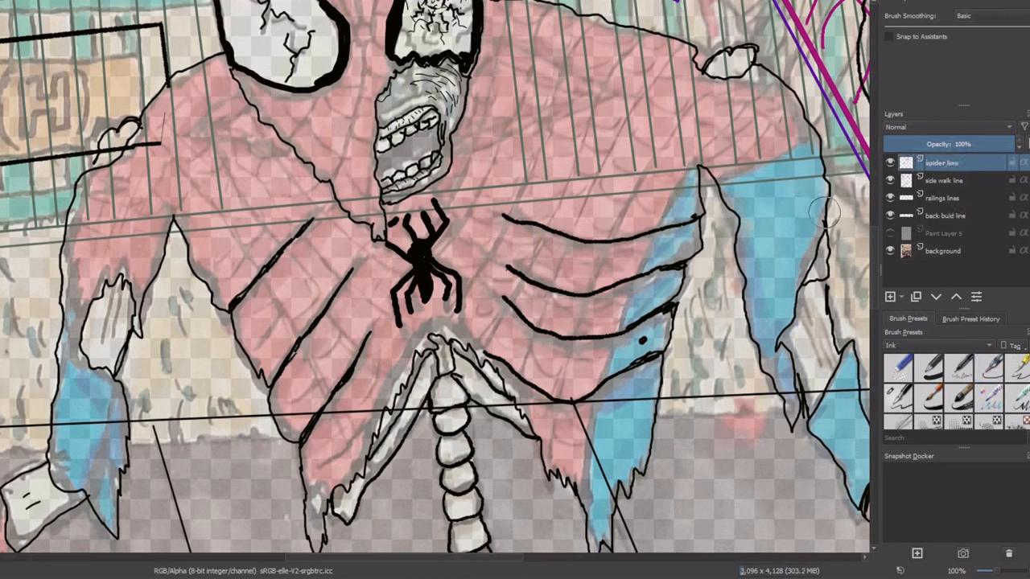
left_click_drag(699, 166, 823, 212)
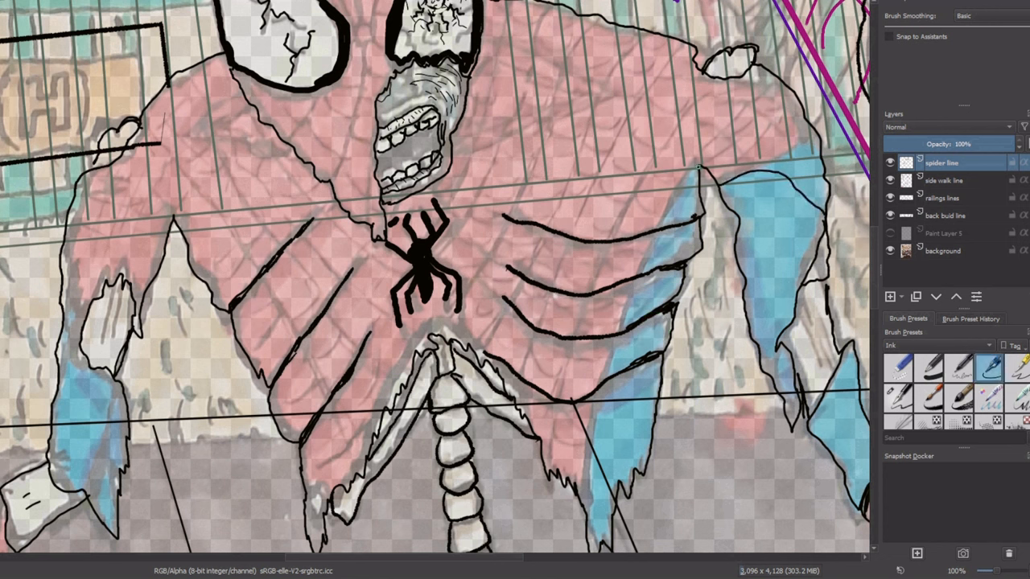
left_click_drag(616, 342, 582, 513)
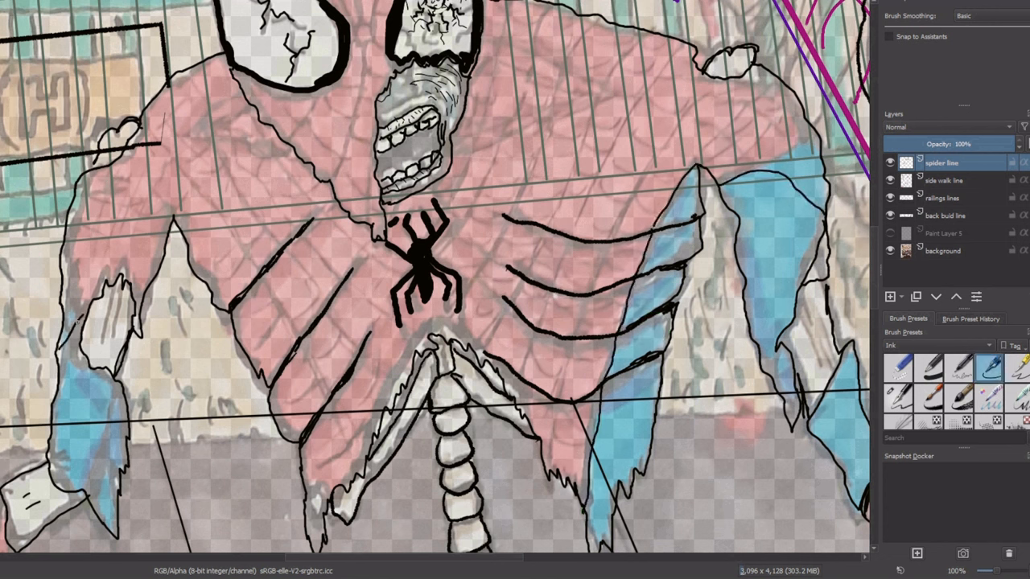
- Ink long web strands fanning out from the neck across the chest, shoulders and upper arms of the suit
left_click_drag(481, 65, 652, 215)
left_click_drag(462, 125, 590, 291)
mouse_move(444, 172)
left_mouse_down()
mouse_move(520, 359)
mouse_move(528, 414)
left_mouse_up()
mouse_move(353, 211)
left_mouse_down()
mouse_move(335, 322)
mouse_move(359, 475)
left_mouse_up()
left_click_drag(313, 185, 251, 359)
left_click_drag(269, 123, 195, 274)
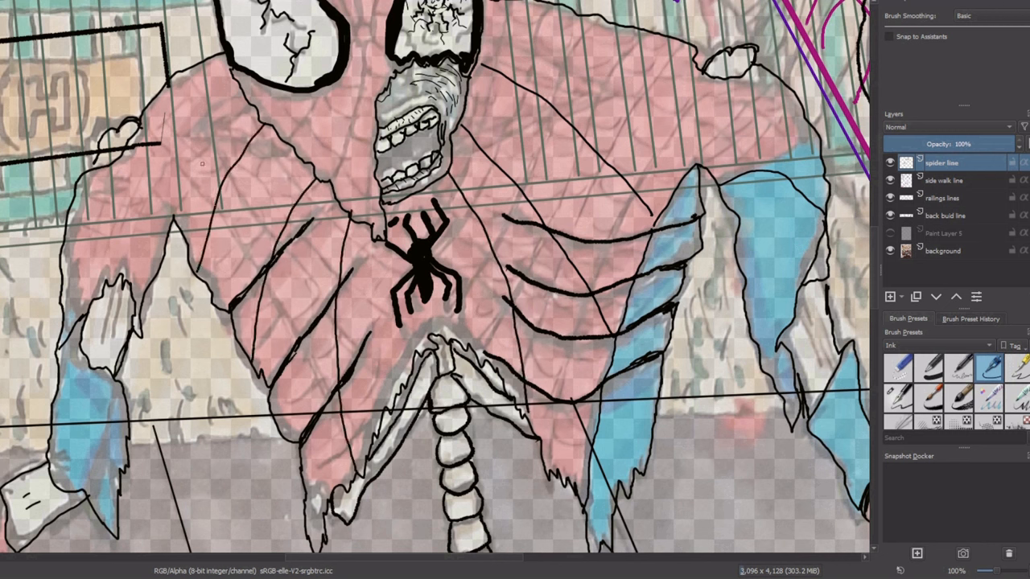
left_click_drag(243, 92, 104, 280)
left_click_drag(542, 38, 766, 167)
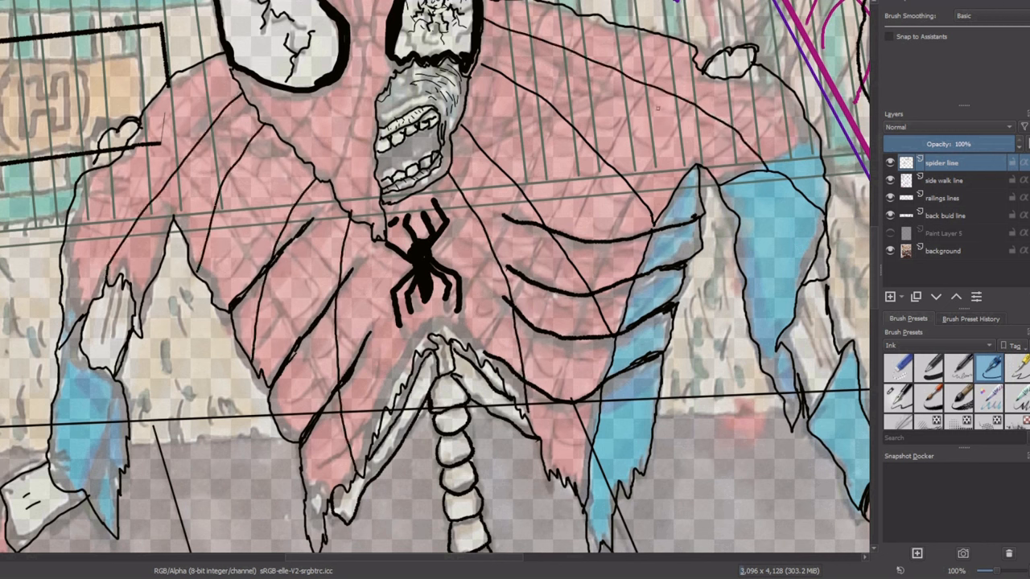
- Hide the side walk, railings and back building line layers while inking curved cross strands over the right-hand chest and shoulder
mouse_move(573, 281)
left_mouse_down()
mouse_move(681, 169)
mouse_move(786, 89)
left_mouse_up()
left_click_drag(519, 343, 628, 291)
left_click_drag(525, 394, 609, 370)
left_click_drag(889, 216, 889, 181)
mouse_move(510, 204)
left_mouse_down()
mouse_move(630, 117)
mouse_move(691, 47)
left_mouse_up()
mouse_move(452, 167)
left_mouse_down()
mouse_move(520, 132)
mouse_move(600, 21)
left_mouse_up()
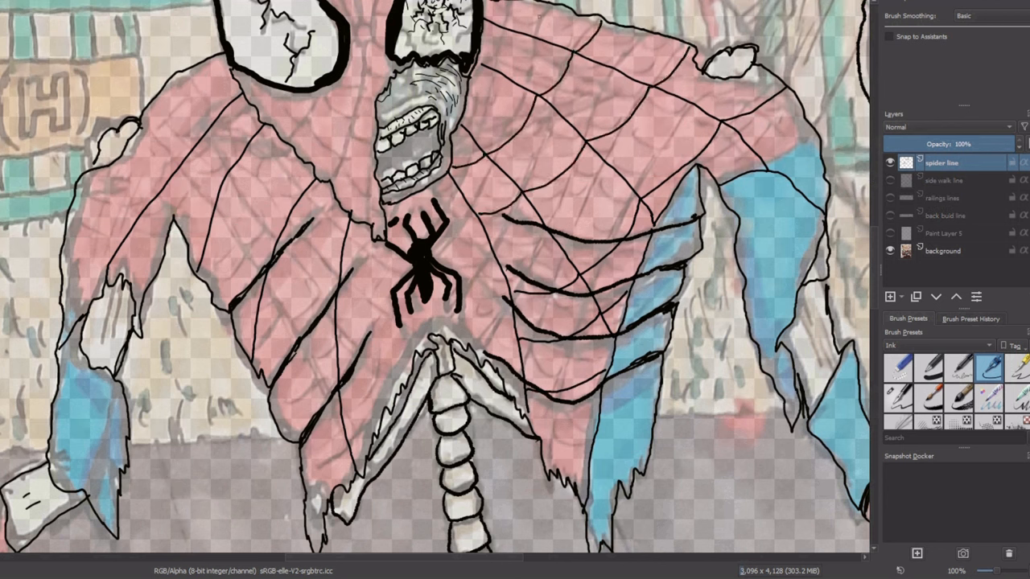
- Ink curved cross strands under the spider emblem and across the left-hand ribs, shoulder and upper arm
left_click_drag(394, 332, 510, 301)
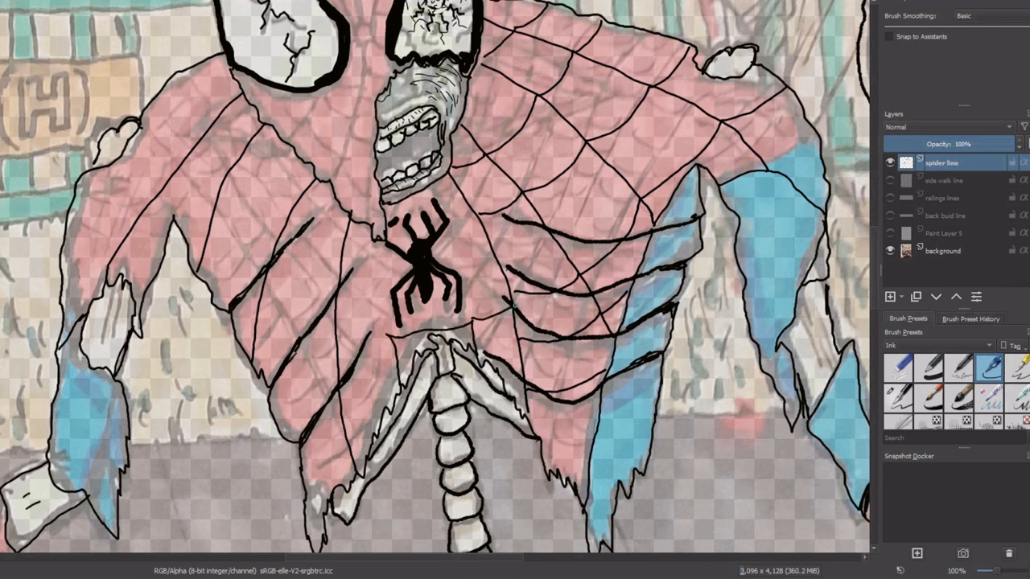
left_click_drag(341, 384, 259, 355)
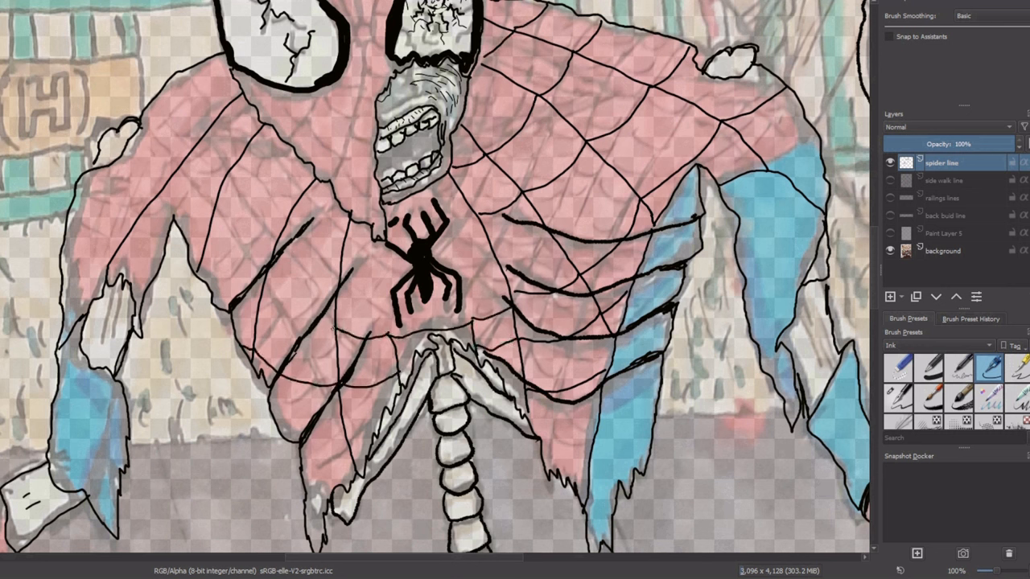
left_click_drag(334, 329, 202, 251)
left_click_drag(304, 254, 178, 156)
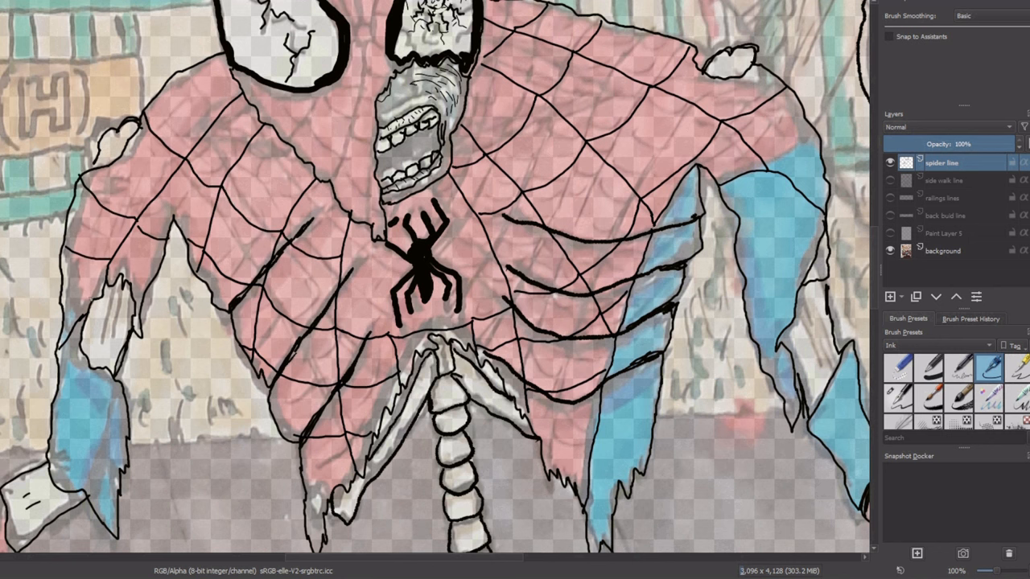
- Ink the red-to-blue boundary of the waist panel and fill the panel with radiating and curved web strands
scroll(274, 145, "down", 10)
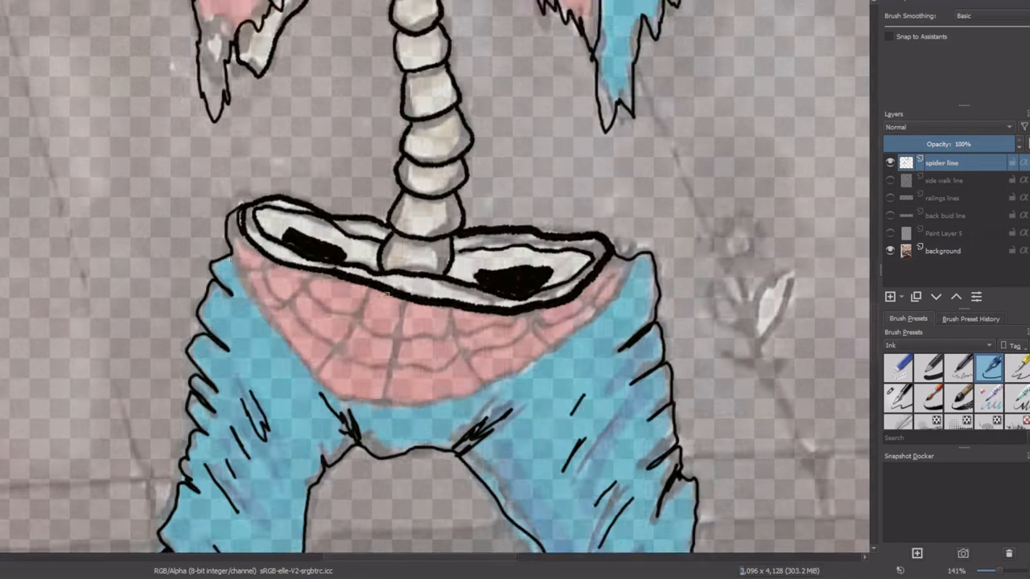
scroll(274, 321, "up", 2)
key("slash")
mouse_move(283, 300)
left_mouse_down()
mouse_move(416, 356)
mouse_move(616, 221)
left_mouse_up()
left_click_drag(515, 272, 537, 304)
left_click_drag(570, 257, 580, 269)
left_click_drag(439, 262, 473, 341)
left_click_drag(390, 259, 372, 354)
left_click_drag(354, 247, 306, 333)
left_click_drag(300, 233, 261, 279)
mouse_move(256, 218)
left_mouse_down()
mouse_move(231, 236)
mouse_move(331, 307)
mouse_move(472, 315)
mouse_move(616, 221)
left_mouse_up()
mouse_move(264, 222)
left_mouse_down()
mouse_move(384, 296)
mouse_move(509, 275)
left_mouse_up()
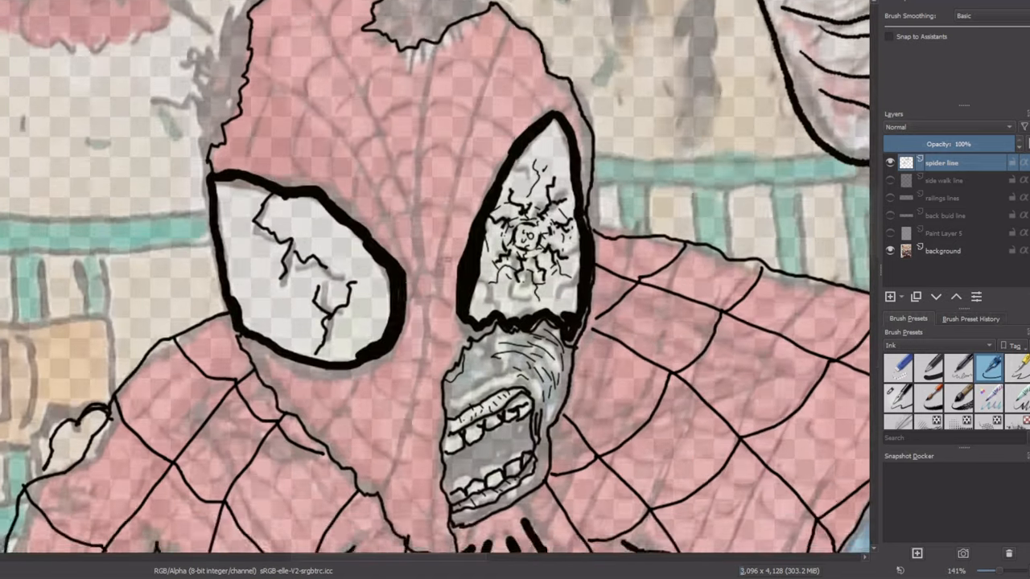
- Ink a small web ring between the mask's eyes and radiating strands from it up the forehead
scroll(434, 277, "up", 1)
left_click_drag(408, 316, 457, 323)
left_click_drag(457, 338, 409, 348)
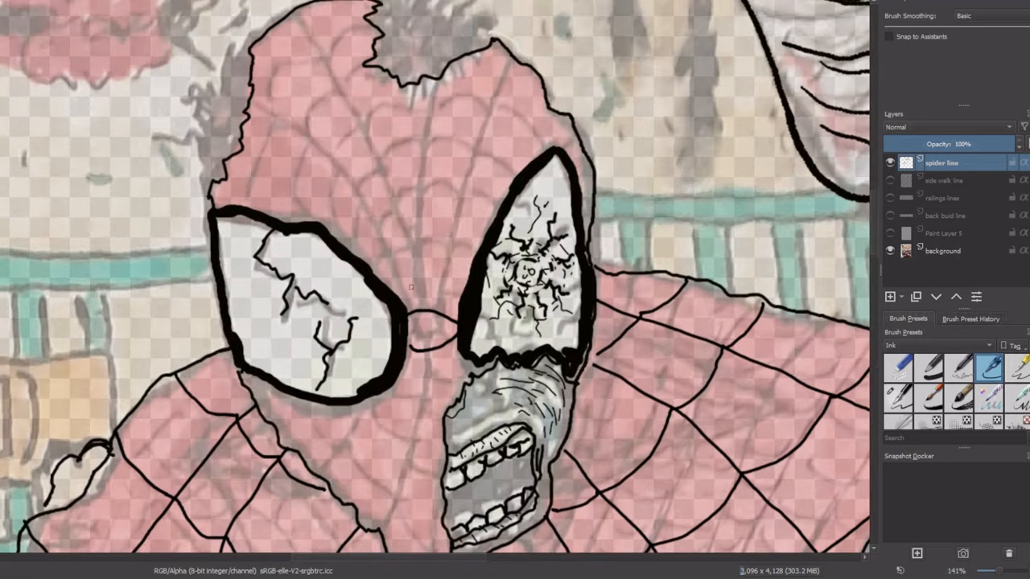
mouse_move(439, 313)
left_mouse_down()
mouse_move(488, 133)
mouse_move(523, 66)
left_mouse_up()
left_click_drag(400, 302, 266, 120)
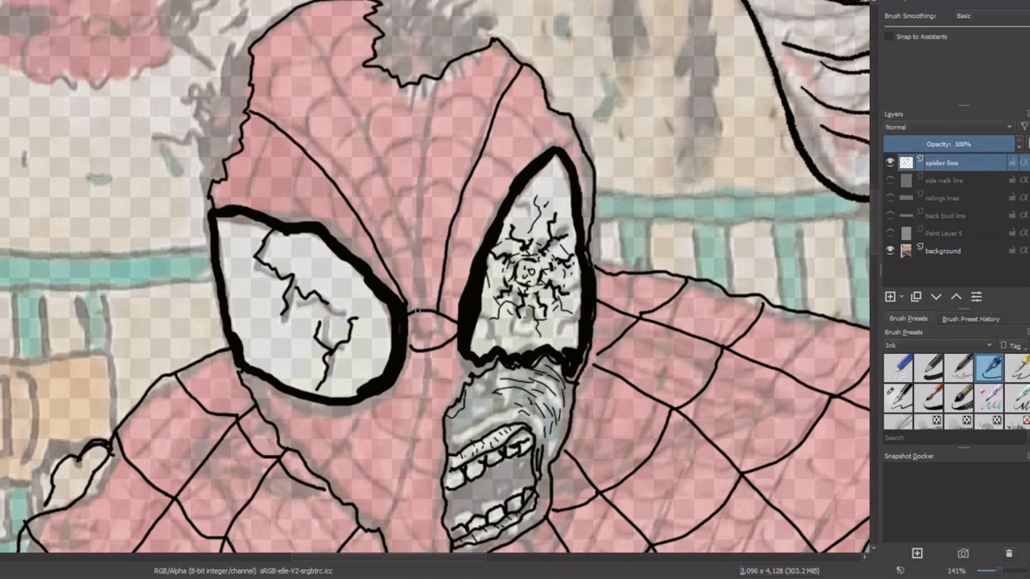
left_click_drag(416, 312, 396, 82)
- Ink curved cross strands between the radiating lines around both eyes and over the middle of the forehead
left_click_drag(466, 188, 498, 210)
left_click_drag(489, 138, 523, 161)
left_click_drag(505, 95, 532, 112)
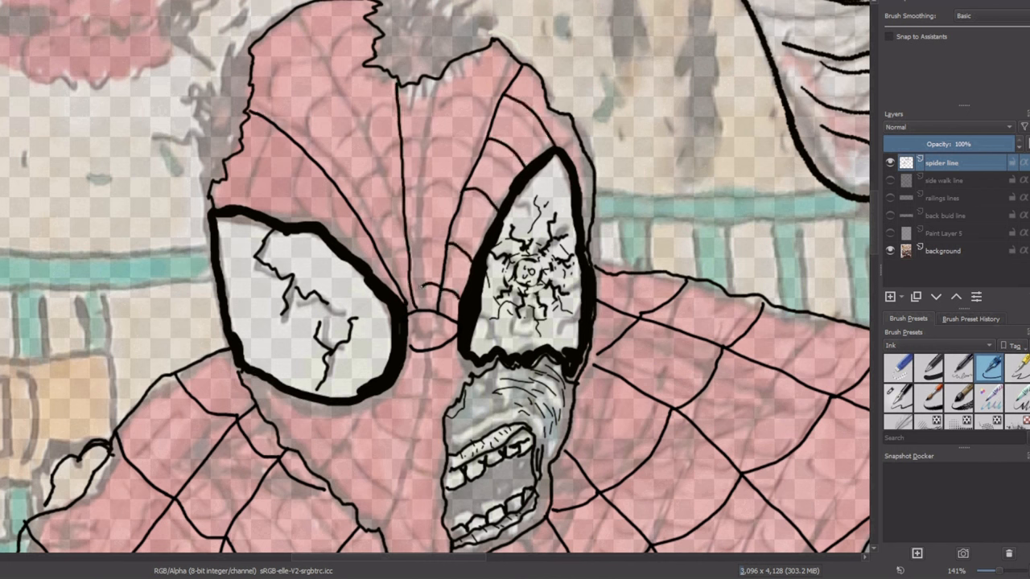
left_click_drag(397, 296, 425, 287)
left_click_drag(387, 250, 451, 235)
left_click_drag(369, 266, 391, 248)
left_click_drag(406, 198, 464, 183)
left_click_drag(336, 239, 411, 195)
left_click_drag(400, 137, 487, 124)
left_click_drag(405, 140, 315, 181)
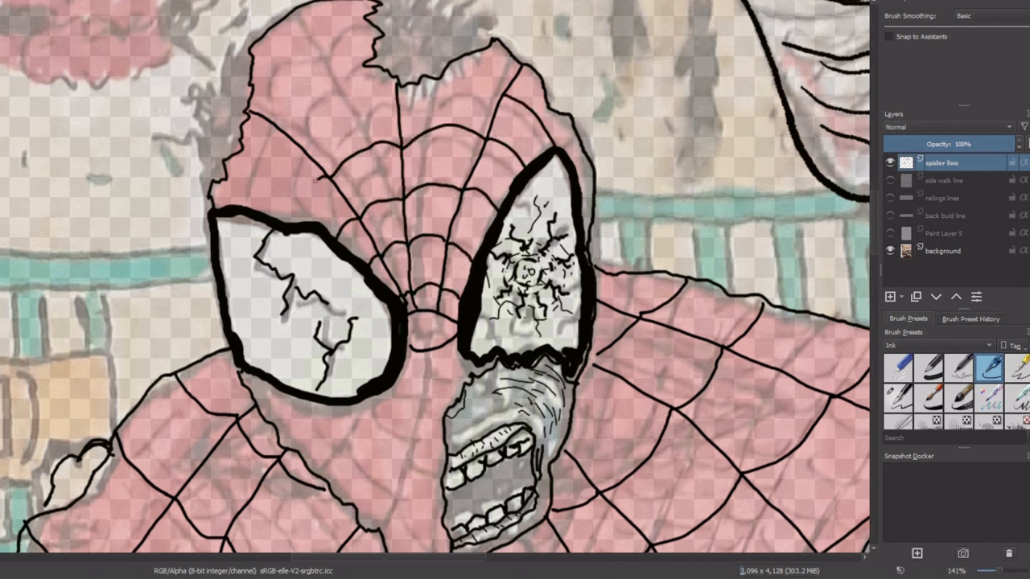
- Complete the mask's web with cross strands along the torn top edge and the left-hand side of the forehead
left_click_drag(290, 224, 320, 179)
left_click_drag(433, 102, 502, 80)
left_click_drag(411, 89, 441, 81)
left_click_drag(291, 140, 400, 80)
left_click_drag(248, 211, 296, 134)
mouse_move(248, 111)
left_mouse_down()
mouse_move(269, 74)
mouse_move(376, 28)
left_mouse_up()
- Ink the radiating and curved web strands on the lower mask, below the left-hand eye and beside the exposed mouth
scroll(434, 276, "down", 2)
scroll(269, 187, "down", 5)
left_click_drag(412, 179, 349, 325)
left_click_drag(336, 219, 299, 267)
left_click_drag(427, 164, 441, 418)
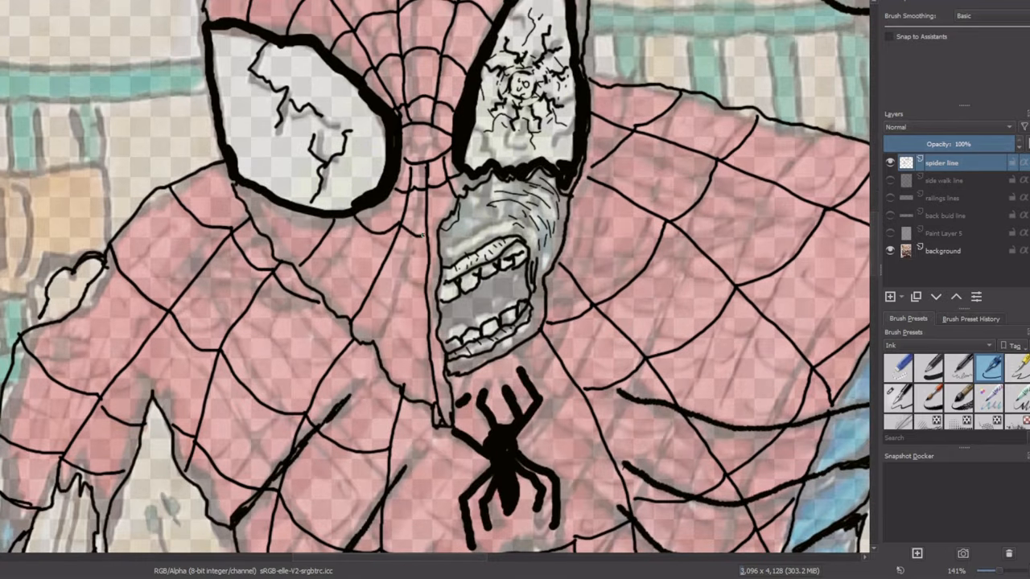
left_click_drag(299, 250, 428, 300)
left_click_drag(354, 312, 439, 345)
left_click_drag(382, 359, 444, 375)
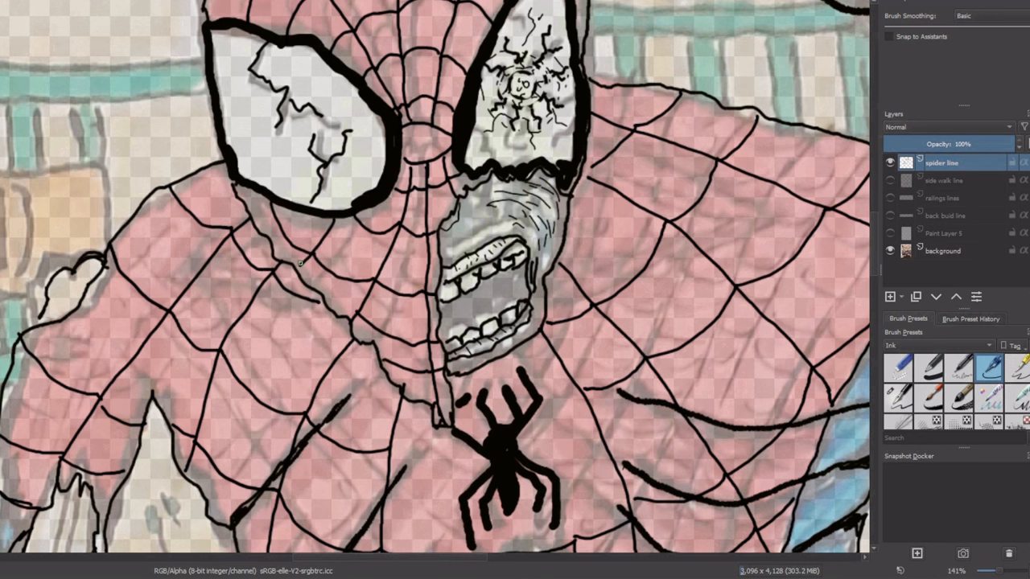
- Ink two lengthwise web lines along the right-hand forearm glove and short bands across its lower and pointing fingers
scroll(310, 260, "down", 2)
left_click_drag(777, 527, 478, 343)
scroll(483, 354, "up", 3)
left_click_drag(245, 228, 492, 296)
mouse_move(229, 272)
left_mouse_down()
mouse_move(457, 334)
mouse_move(513, 389)
mouse_move(504, 402)
left_mouse_up()
left_click_drag(552, 404, 527, 424)
left_click_drag(580, 423, 547, 447)
left_click_drag(665, 329, 653, 358)
left_click_drag(627, 311, 613, 350)
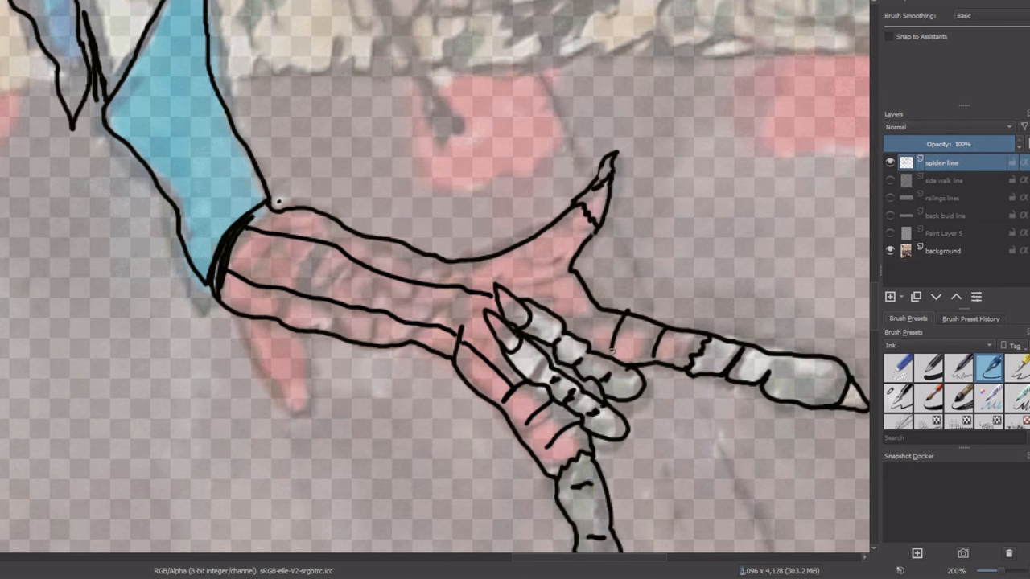
- Ink web bands across the palm, index finger base and thumb of the right-hand glove
left_click_drag(595, 306, 580, 330)
left_click_drag(541, 300, 587, 319)
left_click_drag(497, 259, 581, 295)
left_click_drag(571, 234, 541, 260)
left_click_drag(579, 214, 560, 242)
- Ink curved cross bands along the right-hand forearm from the palm back to the cuff
left_click_drag(496, 259, 428, 351)
left_click_drag(440, 259, 392, 341)
left_click_drag(384, 240, 357, 304)
left_click_drag(362, 297, 350, 340)
left_click_drag(344, 231, 313, 296)
left_click_drag(312, 299, 306, 329)
mouse_move(309, 209)
left_mouse_down()
mouse_move(271, 276)
mouse_move(265, 319)
left_mouse_up()
- Outline the torn strip hanging beneath the right-hand forearm and add its web bands
left_click_drag(218, 301, 313, 472)
mouse_move(313, 472)
left_mouse_down()
mouse_move(306, 332)
mouse_move(306, 424)
left_mouse_up()
left_click_drag(295, 335, 269, 372)
left_click_drag(303, 401, 292, 406)
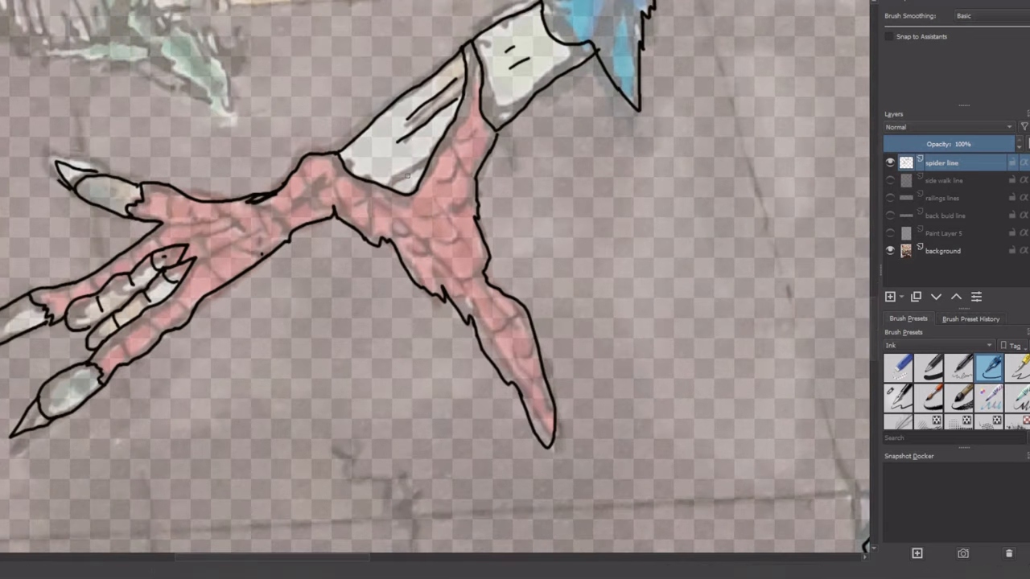
- Ink web lines across the left-hand glove's wrist, palm and fingers and the upper part of its torn strip
left_click_drag(441, 185, 427, 272)
left_click_drag(364, 184, 338, 209)
left_click_drag(441, 267, 448, 290)
mouse_move(345, 166)
left_mouse_down()
mouse_move(264, 213)
mouse_move(295, 242)
left_mouse_up()
left_click_drag(291, 230, 190, 277)
left_click_drag(172, 301, 183, 319)
left_click_drag(161, 202, 193, 222)
left_click_drag(147, 185, 227, 282)
left_click_drag(234, 202, 260, 260)
left_click_drag(290, 193, 309, 225)
- Finish the left-hand glove with web lines along the torn strip hanging from the forearm
mouse_move(306, 167)
left_mouse_down()
mouse_move(338, 208)
mouse_move(437, 254)
left_mouse_up()
left_click_drag(440, 255, 478, 217)
left_click_drag(465, 168, 418, 196)
left_click_drag(483, 288, 535, 368)
left_click_drag(528, 380, 541, 403)
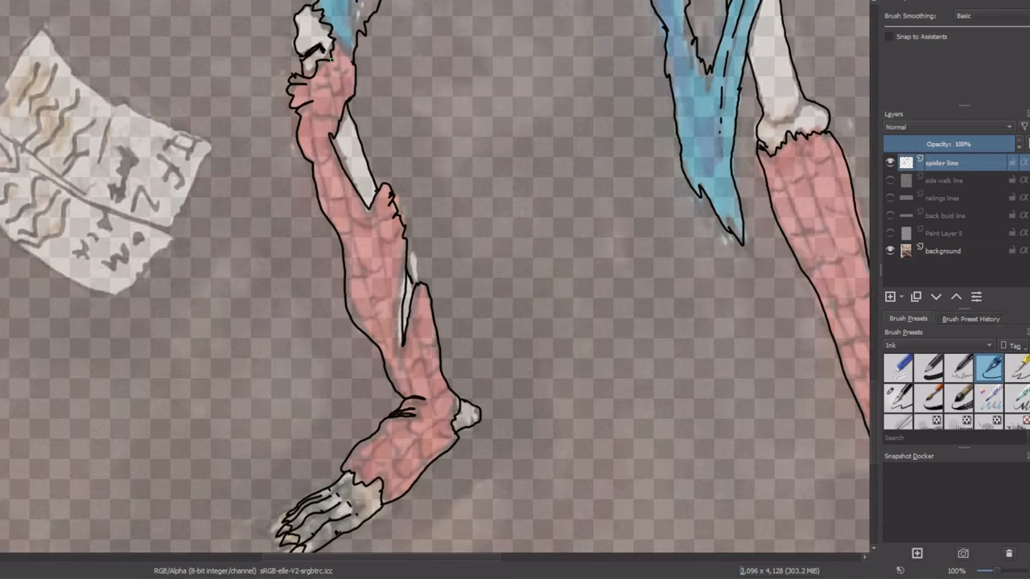
- Ink lengthwise web lines and cross bands over the left-hand boot from the knee down to the foot
mouse_move(332, 58)
left_mouse_down()
mouse_move(343, 224)
mouse_move(406, 396)
left_mouse_up()
left_click_drag(377, 195, 443, 449)
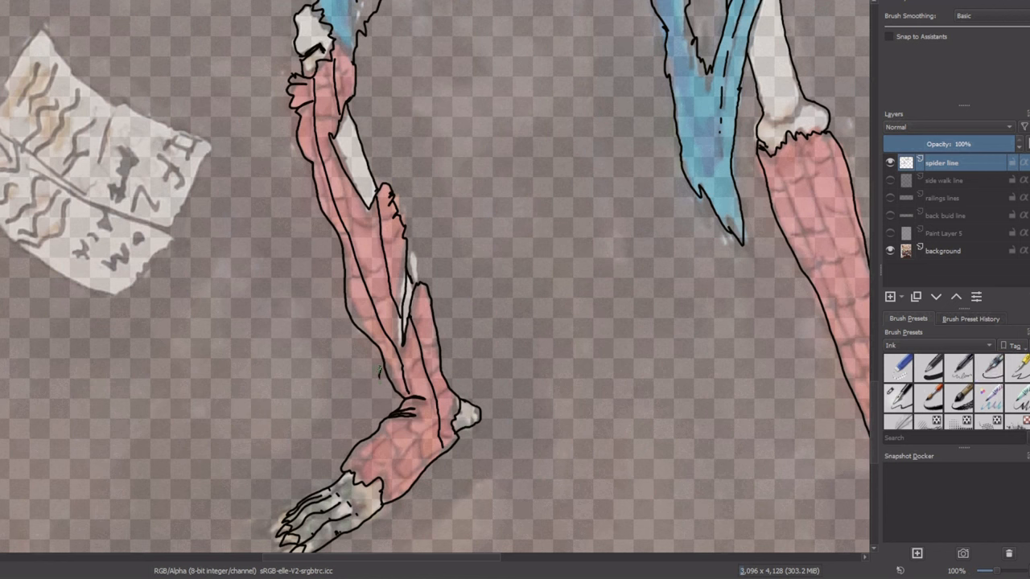
left_click_drag(434, 405, 390, 470)
left_click_drag(410, 419, 355, 460)
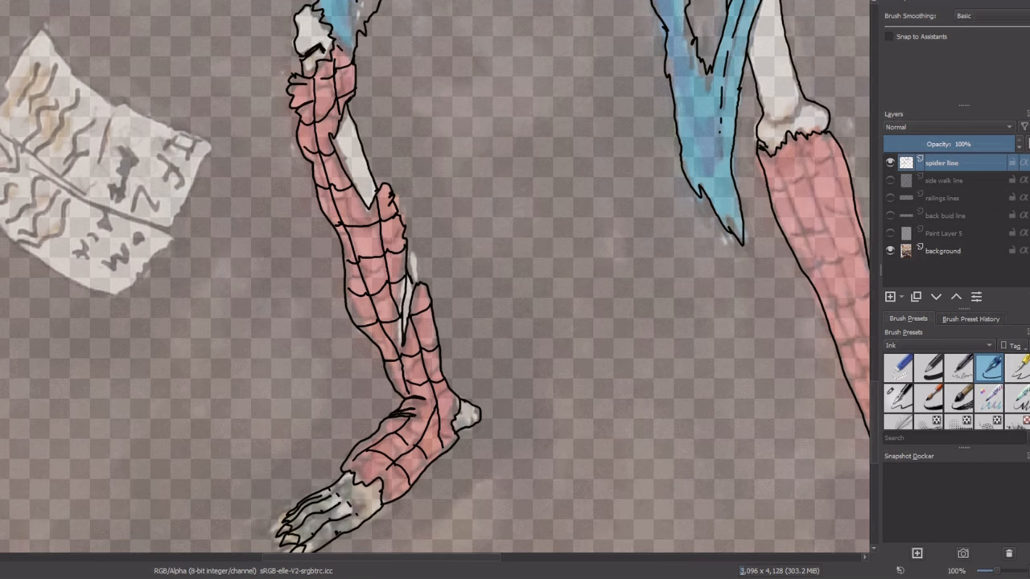
left_click_drag(332, 40, 352, 60)
left_click_drag(333, 51, 353, 37)
- Ink a lengthwise web line and cross bands over the right-hand boot from the shin to the ankle
left_click_drag(643, 289, 224, 207)
mouse_move(375, 53)
left_mouse_down()
mouse_move(414, 194)
mouse_move(501, 404)
left_mouse_up()
mouse_move(508, 414)
left_mouse_down()
mouse_move(528, 487)
mouse_move(581, 470)
left_mouse_up()
left_click_drag(531, 455, 567, 432)
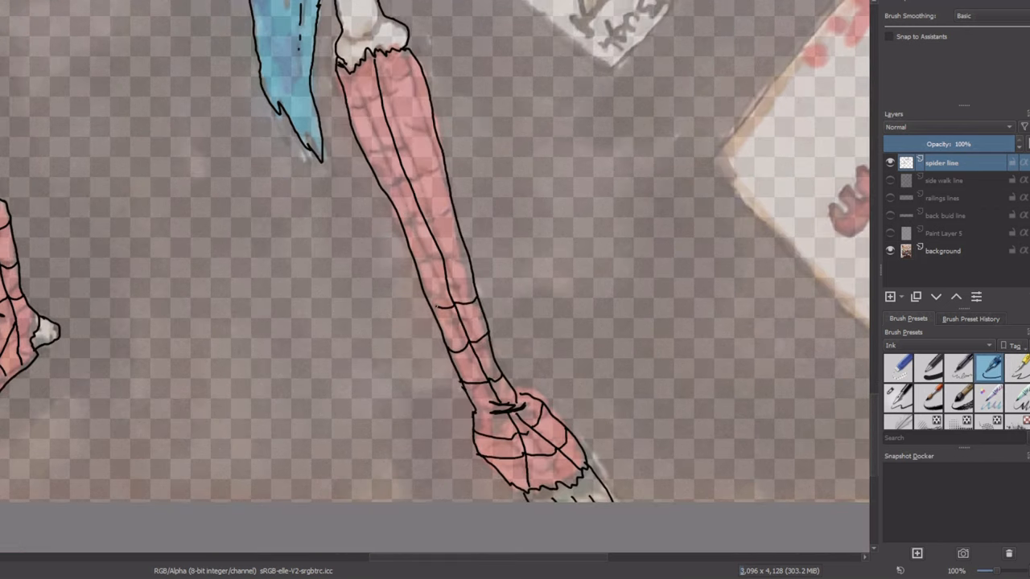
left_click_drag(402, 167, 443, 152)
left_click_drag(359, 108, 390, 120)
left_click_drag(389, 120, 435, 109)
- Hide the background reference and show Paint Layer 5 and the back building and railings line layers again
scroll(451, 241, "down", 3)
mouse_move(451, 177)
left_mouse_down()
mouse_move(476, 367)
mouse_move(454, 409)
left_mouse_up()
scroll(477, 367, "down", 1)
left_click(890, 251)
left_click(890, 233)
left_click(891, 215)
left_click(890, 198)
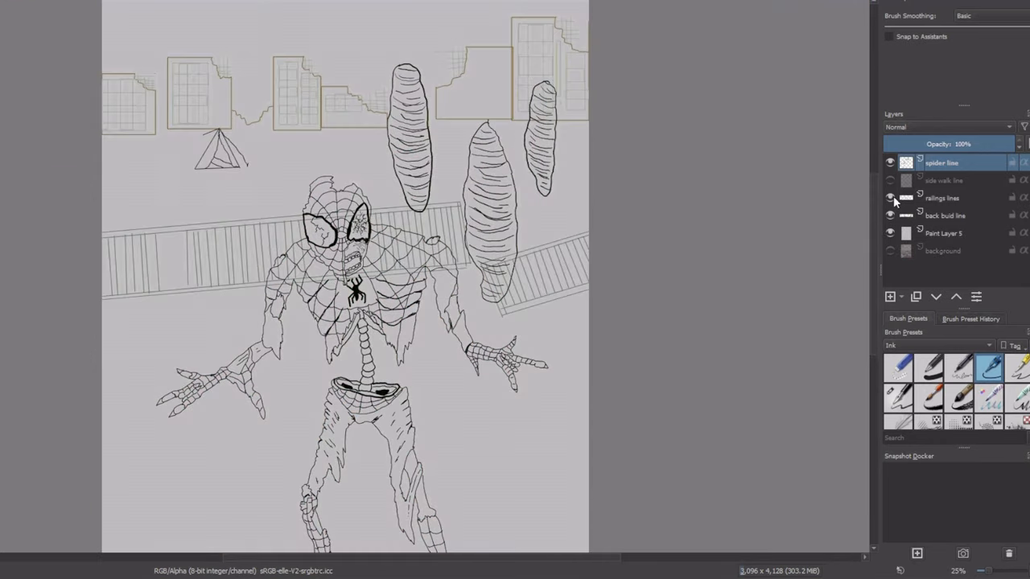
- Draw thick black silhouettes of small distant people around the far-right cocoon on the railings lines layer
scroll(456, 122, "up", 3)
key("slash")
left_click_drag(755, 150, 756, 196)
key("ctrl+z")
left_click(941, 198)
mouse_move(618, 144)
left_mouse_down()
mouse_move(616, 190)
mouse_move(624, 159)
left_mouse_up()
left_click_drag(757, 146, 757, 193)
left_click(785, 135)
left_click_drag(785, 135, 785, 178)
- Draw more thick black silhouettes of small distant people between and beside the hanging cocoons
mouse_move(457, 139)
left_mouse_down()
mouse_move(457, 190)
mouse_move(423, 222)
left_mouse_up()
left_click_drag(415, 137, 417, 188)
left_click_drag(468, 222, 465, 262)
left_click_drag(646, 248, 642, 284)
left_click_drag(750, 237, 742, 282)
left_click_drag(785, 213, 780, 264)
left_click_drag(259, 169, 256, 211)
left_click_drag(277, 229, 276, 264)
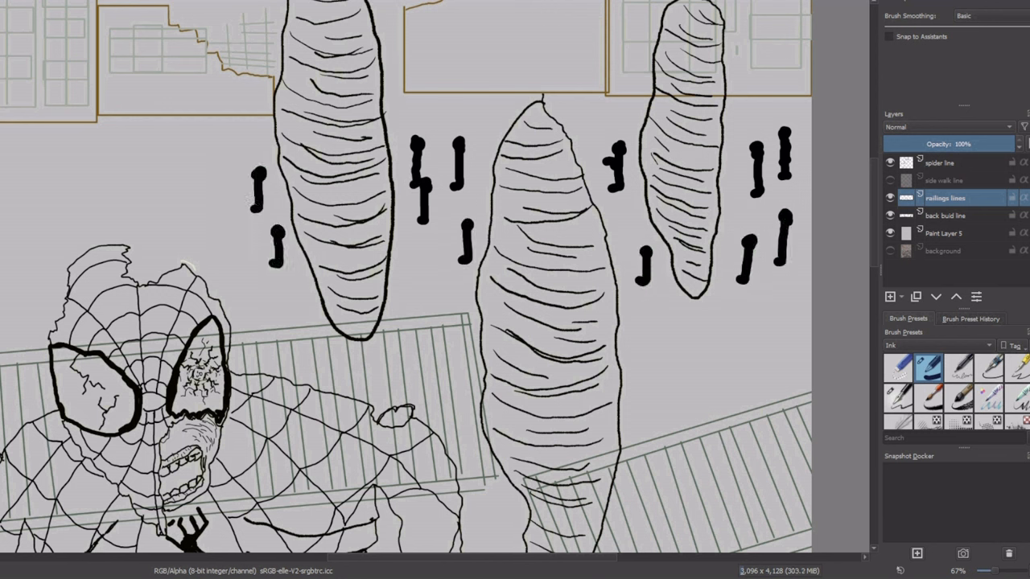
- Add short arms to the silhouettes with a finer ink brush and draw a lying and a crouching figure above the mask
left_click(898, 396)
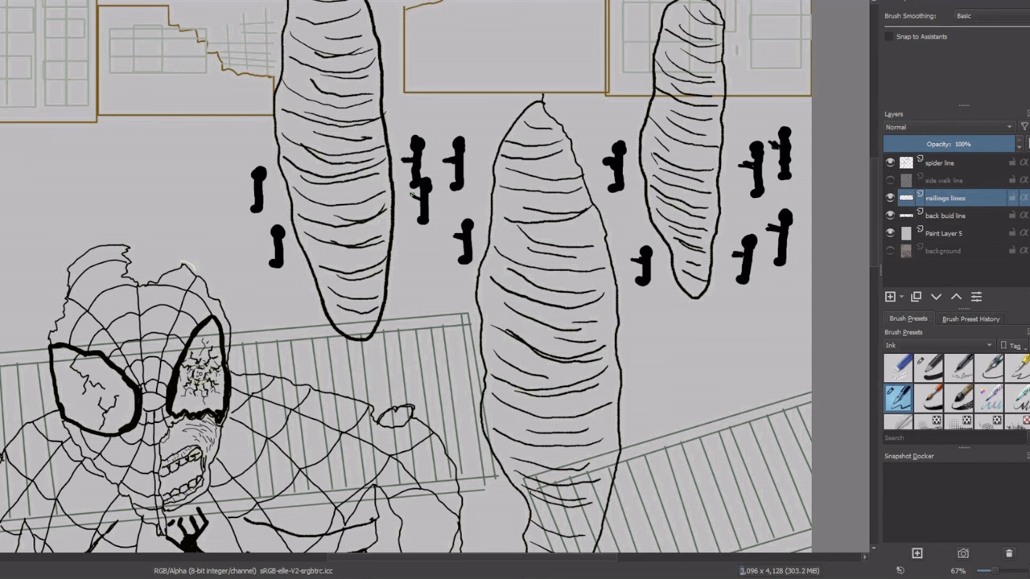
key("1")
mouse_move(283, 230)
left_mouse_down()
mouse_move(346, 241)
mouse_move(318, 225)
mouse_move(407, 225)
mouse_move(432, 214)
mouse_move(475, 233)
left_mouse_up()
mouse_move(321, 195)
left_mouse_down()
mouse_move(306, 206)
mouse_move(354, 190)
mouse_move(378, 208)
mouse_move(340, 184)
mouse_move(338, 169)
left_mouse_up()
left_click_drag(346, 148, 341, 169)
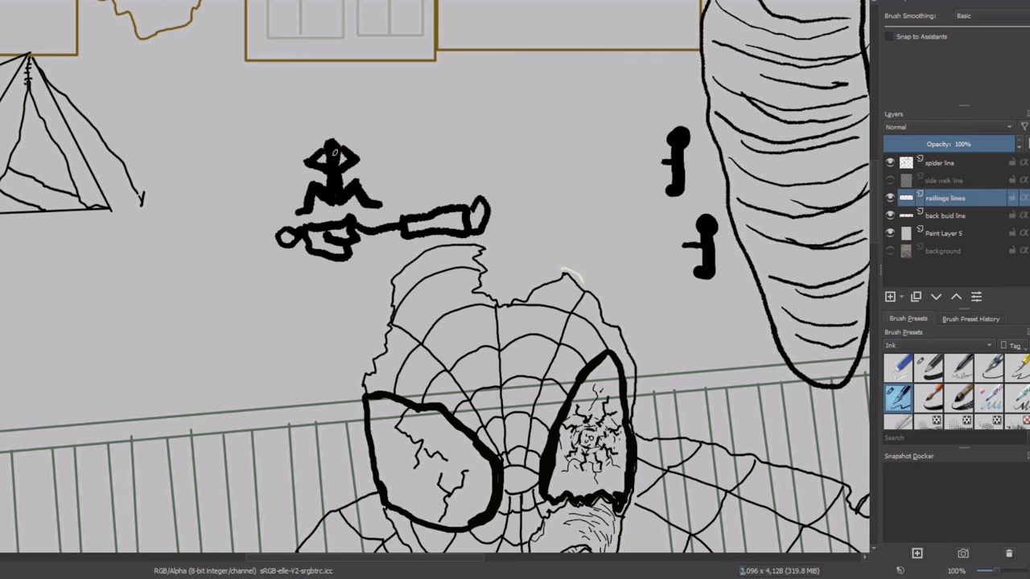
- Show the side walk line layer again and add a new paint layer directly above Paint Layer 5
scroll(333, 140, "down", 8)
scroll(435, 290, "up", 3)
scroll(435, 289, "down", 1)
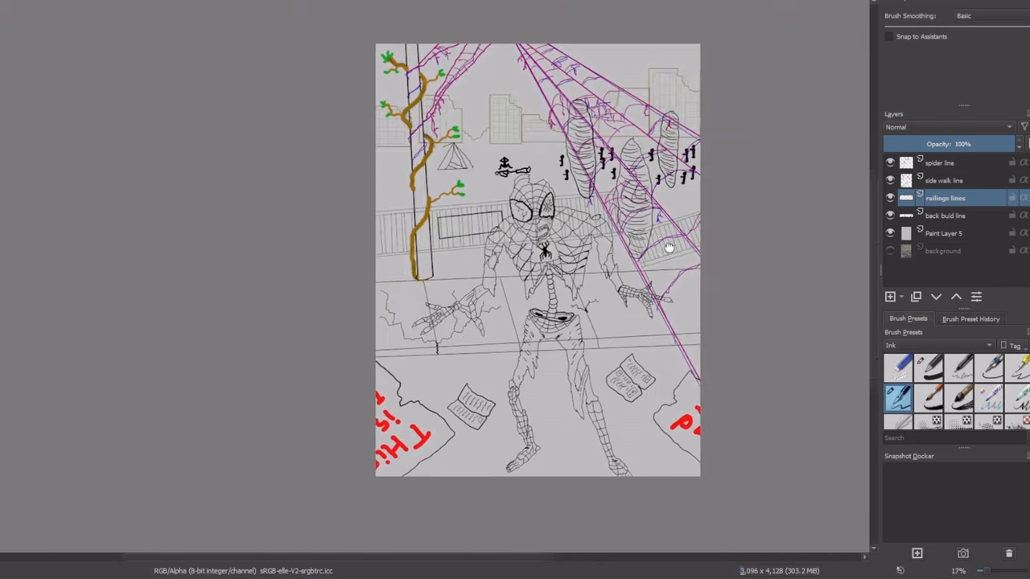
scroll(527, 241, "up", 2)
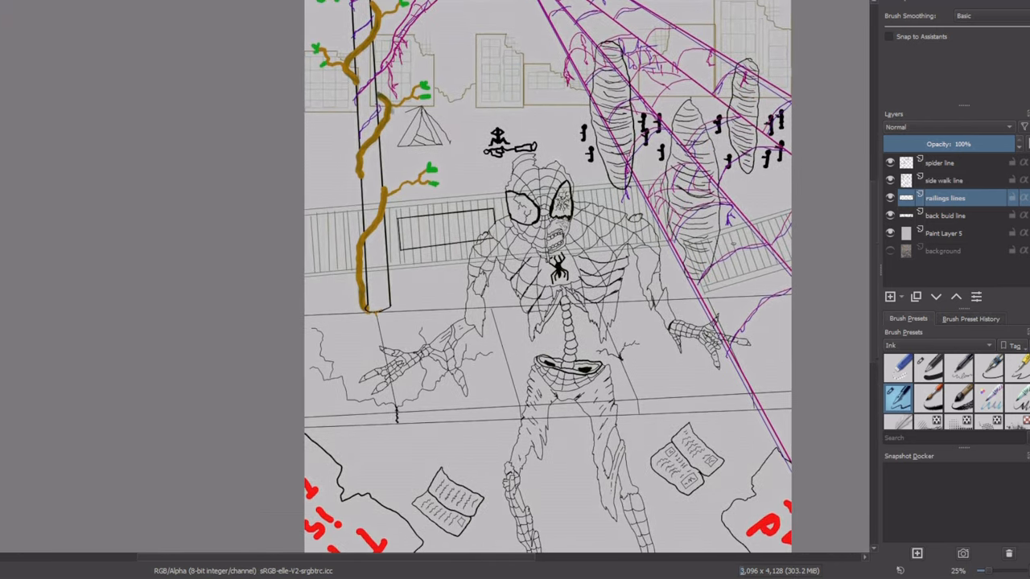
left_click(933, 234)
key("Insert")
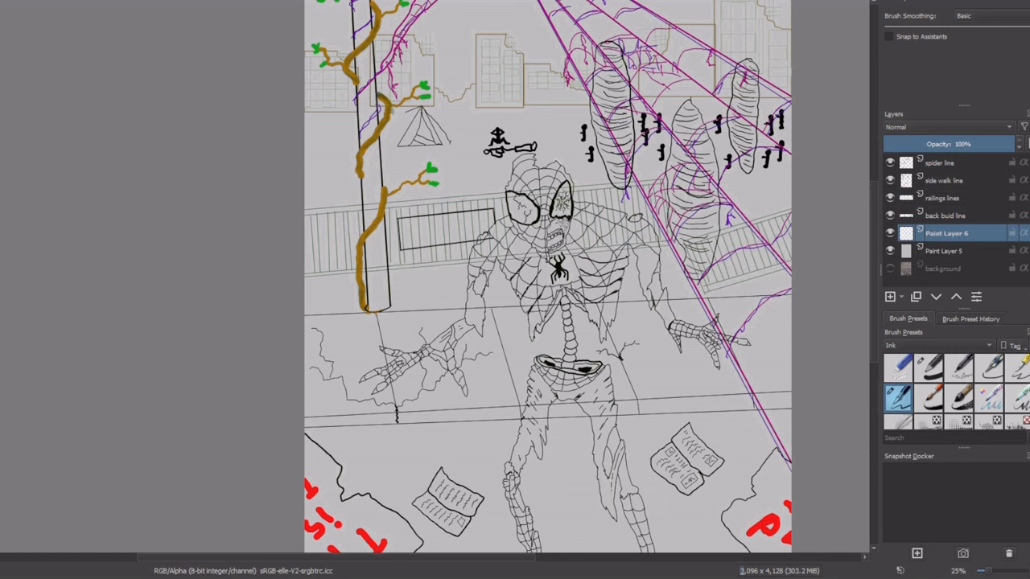
- Paint an orange sky behind the ruined skyline on Paint Layer 6 with a brush from the Paint presets
scroll(548, 290, "up", 2)
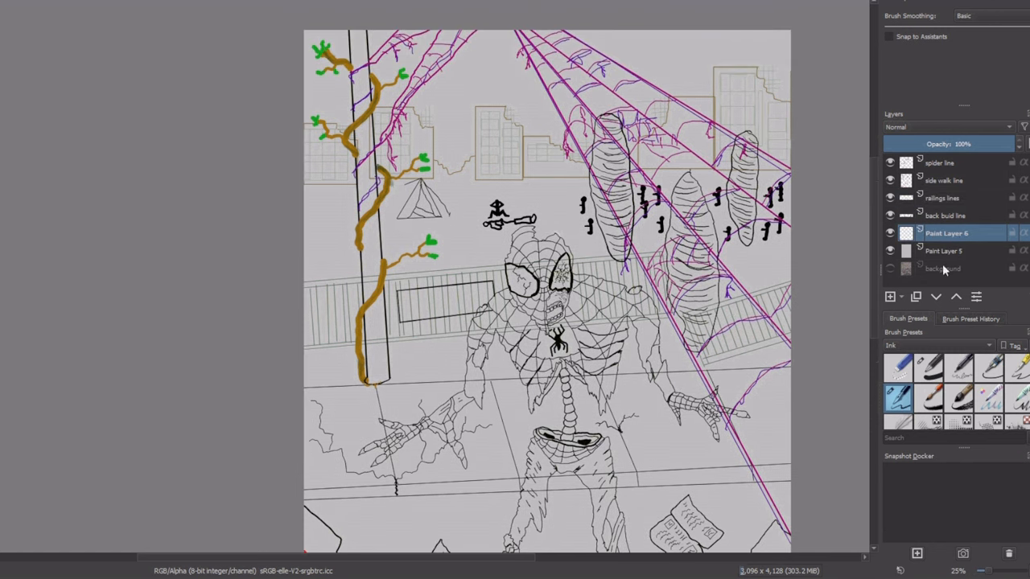
left_click(939, 346)
left_click(909, 406)
left_click(1018, 369)
mouse_move(310, 121)
left_mouse_down()
mouse_move(491, 88)
mouse_move(611, 136)
mouse_move(773, 97)
mouse_move(609, 45)
mouse_move(491, 72)
mouse_move(772, 121)
mouse_move(781, 137)
left_mouse_up()
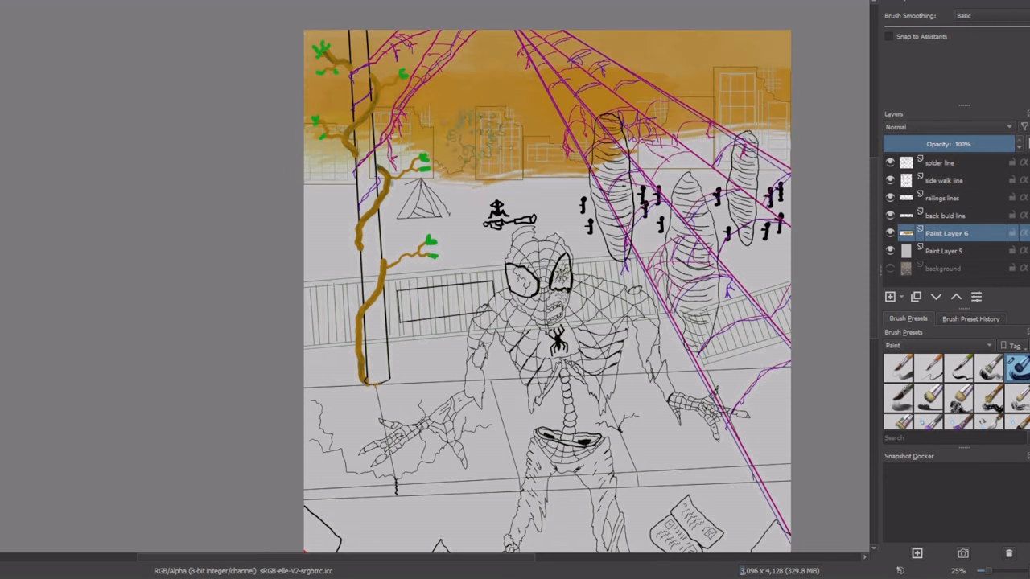
- Paint the ground between the skyline and the sidewalk green with a different paint brush, varying it with yellow-green and teal strokes
scroll(594, 60, "up", 2)
scroll(594, 61, "down", 1)
left_click(899, 397)
mouse_move(201, 322)
left_mouse_down()
mouse_move(161, 342)
mouse_move(764, 439)
left_mouse_up()
key("ctrl+z")
mouse_move(474, 447)
left_mouse_down()
mouse_move(768, 431)
mouse_move(258, 409)
mouse_move(547, 386)
mouse_move(422, 354)
mouse_move(773, 298)
mouse_move(177, 322)
mouse_move(298, 242)
mouse_move(768, 225)
mouse_move(305, 266)
left_mouse_up()
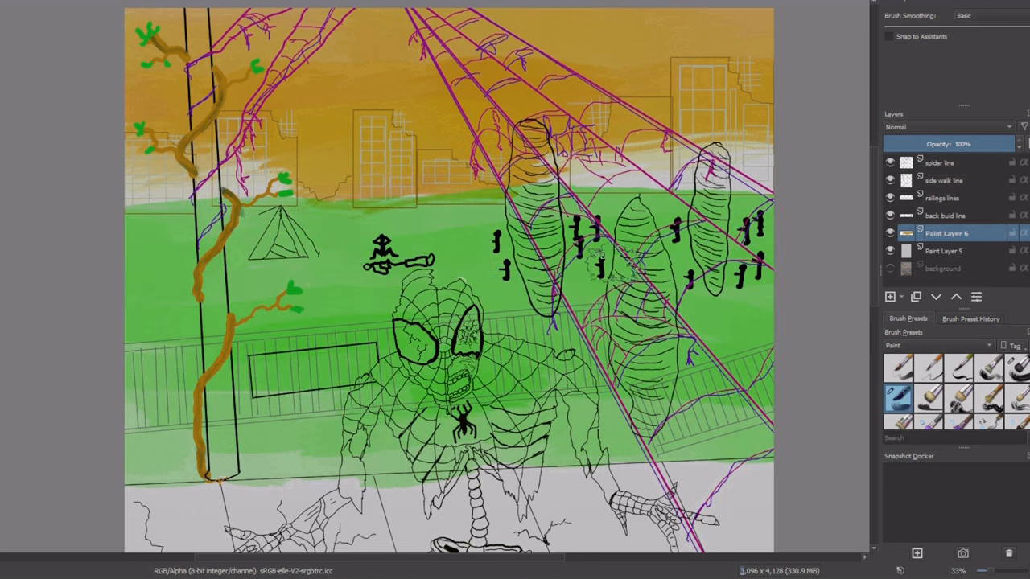
mouse_move(179, 464)
left_mouse_down()
mouse_move(624, 453)
mouse_move(364, 414)
left_mouse_up()
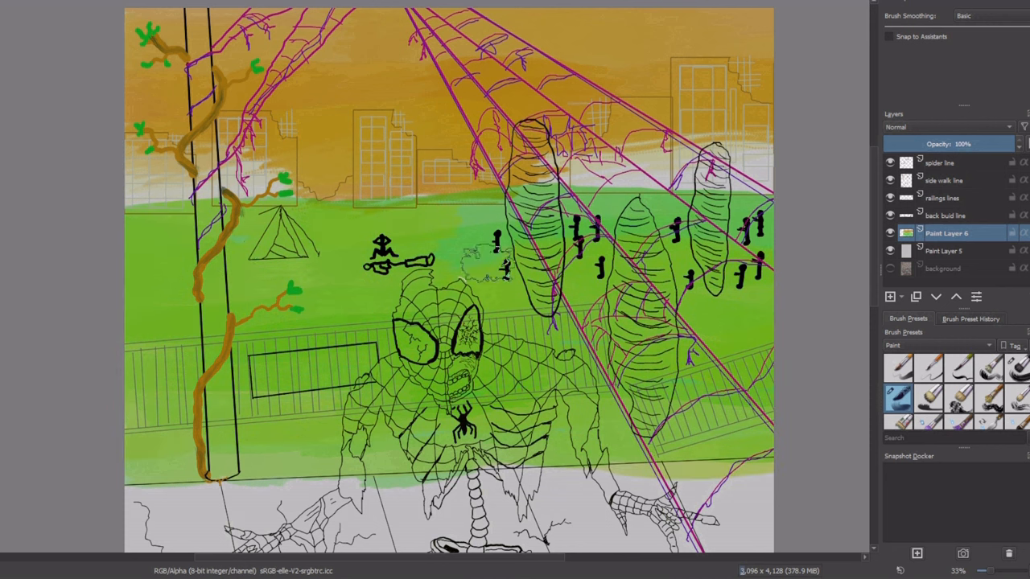
- Paint over the green ground between the skyline and the sidewalk with broad yellow-green strokes on Paint Layer 6
mouse_move(487, 263)
left_mouse_down()
mouse_move(671, 212)
mouse_move(681, 228)
left_mouse_up()
left_click(937, 2)
mouse_move(602, 380)
left_mouse_down()
mouse_move(483, 419)
mouse_move(295, 408)
mouse_move(676, 420)
mouse_move(484, 341)
mouse_move(658, 265)
mouse_move(652, 222)
mouse_move(185, 371)
mouse_move(142, 264)
mouse_move(488, 213)
mouse_move(187, 186)
mouse_move(354, 187)
mouse_move(266, 169)
left_mouse_up()
left_click_drag(586, 177, 741, 158)
scroll(465, 251, "down", 2)
left_click_drag(464, 251, 462, 182)
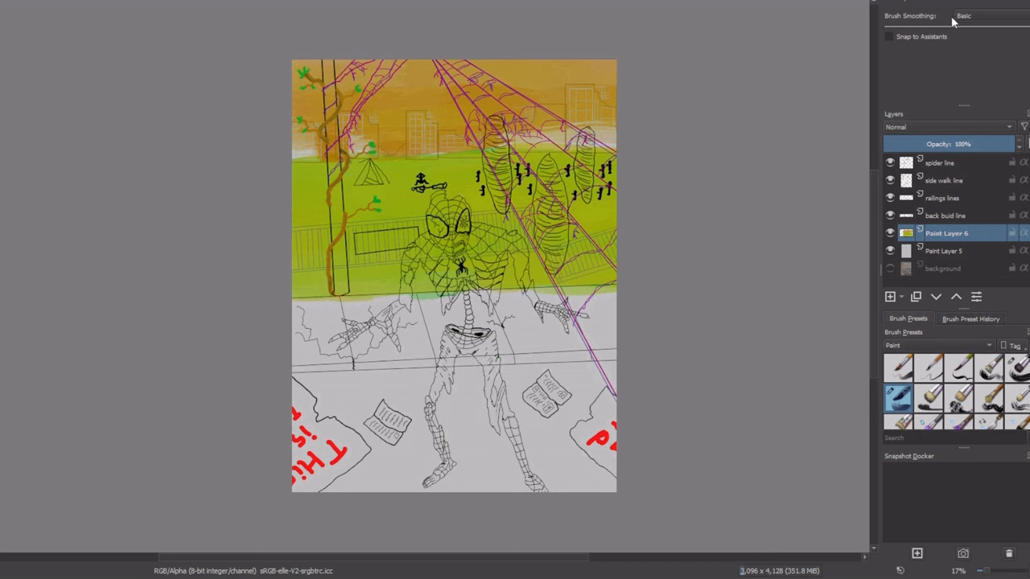
- Fill the road area below the sidewalk with dark brown using a brush from the Ink presets
left_click(963, 405)
left_click(950, 345)
left_click(940, 332)
left_click(929, 370)
mouse_move(393, 389)
left_mouse_down()
mouse_move(322, 432)
mouse_move(579, 403)
mouse_move(504, 446)
left_mouse_up()
- Cover most of the sidewalk between the grass and the road with wide straight grey strokes
scroll(468, 347, "up", 2)
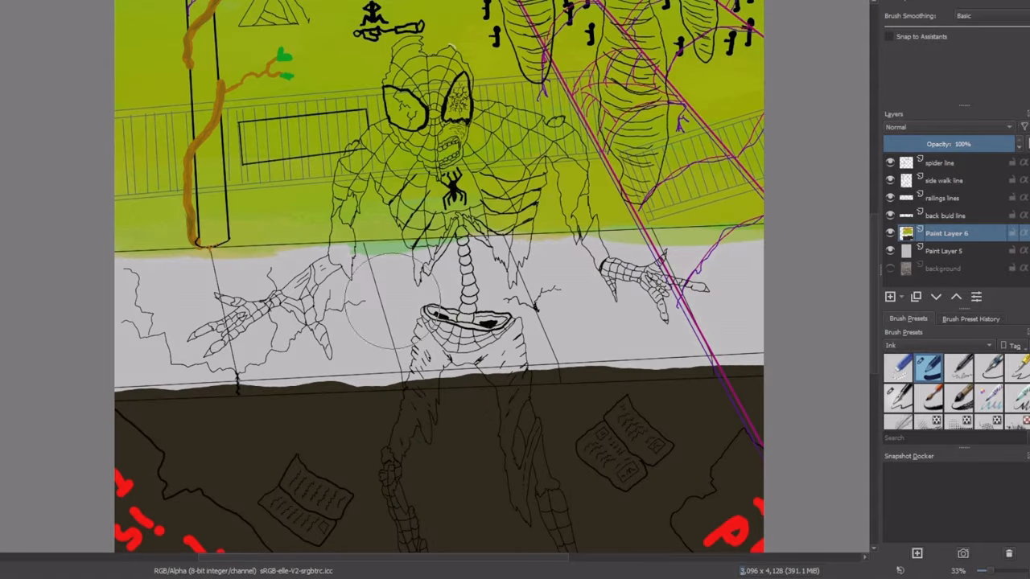
key("v")
left_click(706, 301)
left_click_drag(769, 291, 126, 342)
scroll(385, 320, "up", 1)
left_click_drag(384, 325, 314, 323)
scroll(314, 320, "down", 1)
left_click_drag(697, 239, 46, 267)
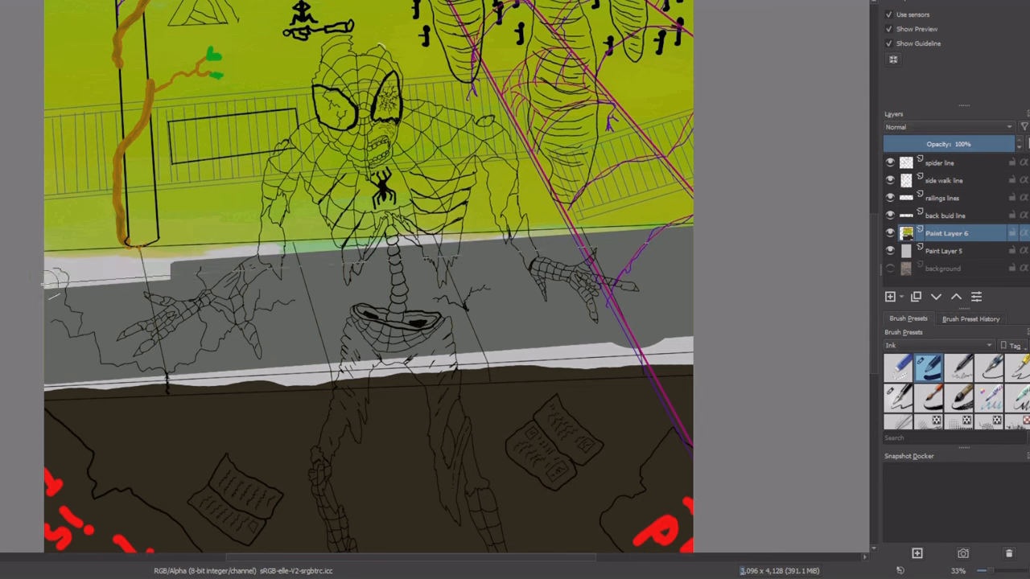
- Fill the remaining sidewalk gaps with grey and tidy its straight borders with the road and the grass
mouse_move(576, 359)
left_mouse_down()
mouse_move(230, 393)
mouse_move(37, 371)
left_mouse_up()
scroll(110, 439, "up", 1)
mouse_move(111, 439)
left_mouse_down()
mouse_move(7, 402)
mouse_move(0, 362)
left_mouse_up()
scroll(185, 369, "down", 1)
left_click_drag(188, 371, 323, 370)
mouse_move(122, 322)
left_mouse_down()
mouse_move(724, 298)
mouse_move(778, 286)
left_mouse_up()
scroll(778, 285, "up", 2)
scroll(805, 272, "up", 3)
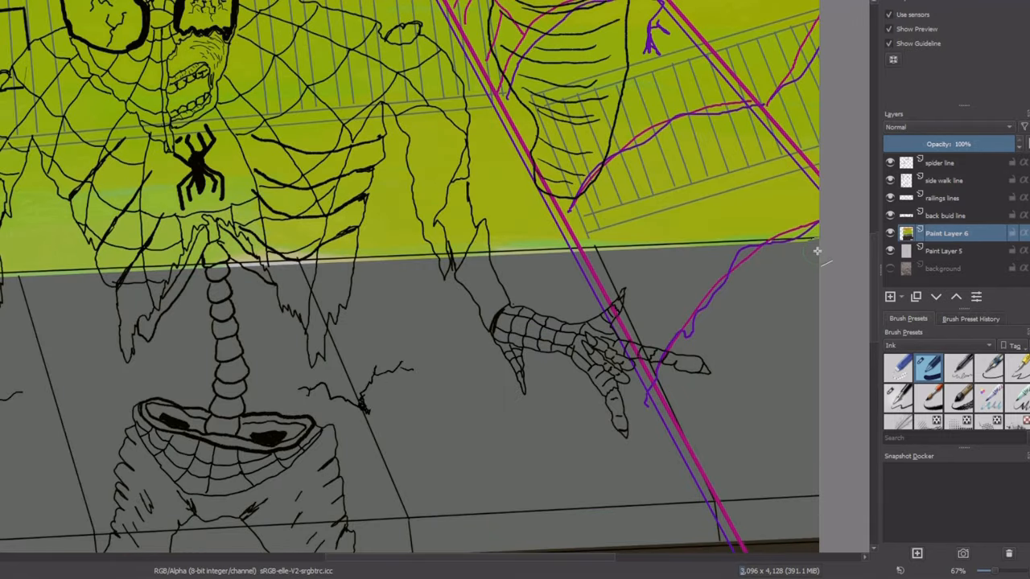
left_click_drag(0, 302, 429, 262)
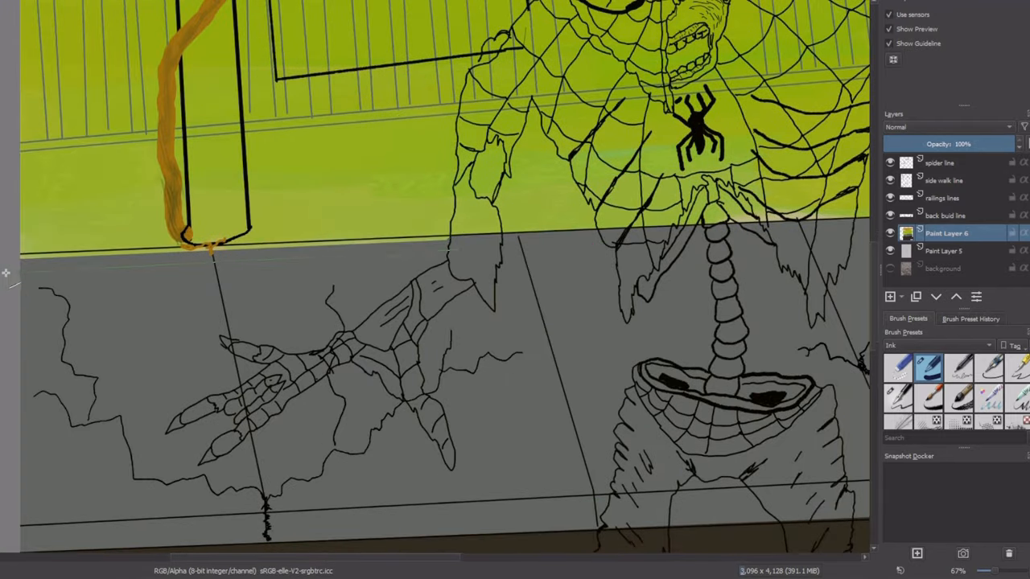
scroll(524, 366, "down", 4)
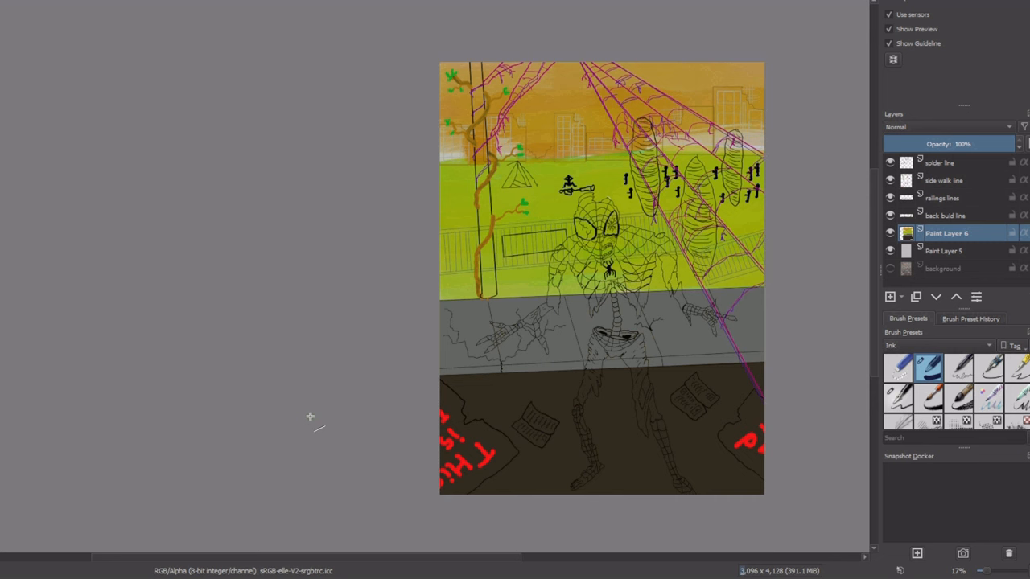
- Stamp a dark green leafy bush behind the pole on the railings lines layer with a foliage brush from the Textures presets
left_click(958, 199)
scroll(938, 346, "down", 2)
scroll(463, 254, "up", 2)
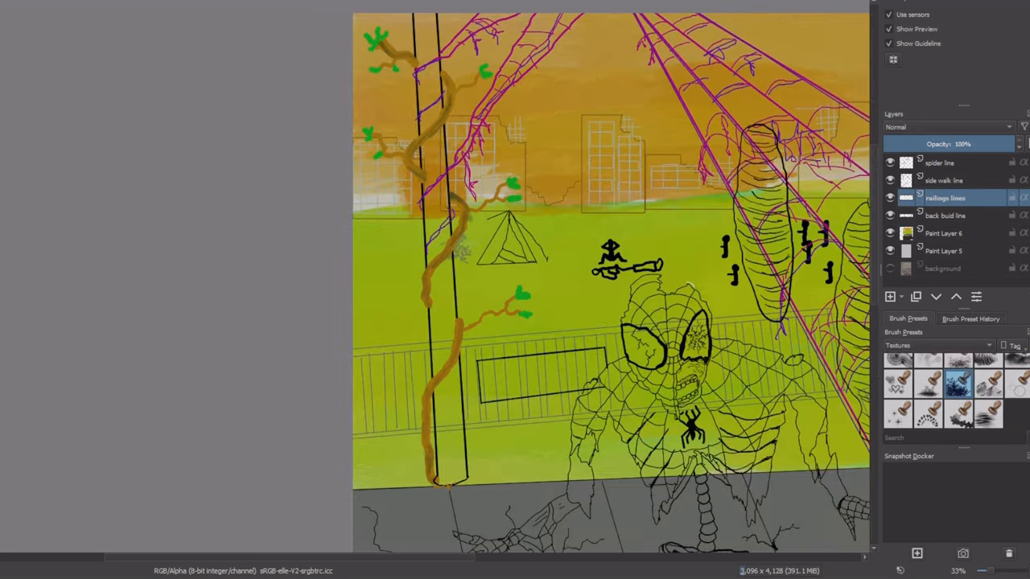
key("b")
mouse_move(462, 252)
left_mouse_down()
mouse_move(442, 229)
mouse_move(385, 245)
mouse_move(370, 277)
left_mouse_up()
left_click(394, 169)
mouse_move(475, 241)
left_mouse_down()
mouse_move(365, 278)
mouse_move(387, 240)
mouse_move(481, 229)
mouse_move(426, 259)
mouse_move(357, 241)
left_mouse_up()
left_click_drag(512, 245, 284, 280)
mouse_move(431, 353)
left_mouse_down()
mouse_move(407, 298)
mouse_move(428, 260)
left_mouse_up()
- Try painting grass blades along the lower lawn beside the sidewalk with a grass brush from the Textures presets
left_click(989, 363)
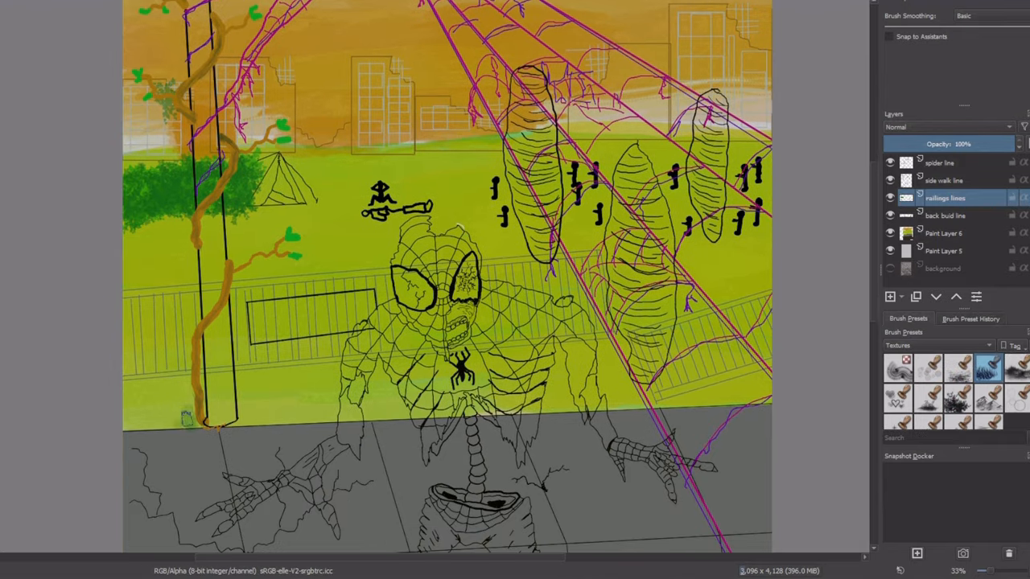
left_click_drag(185, 418, 410, 414)
mouse_move(542, 402)
left_mouse_down()
mouse_move(729, 397)
mouse_move(704, 396)
left_mouse_up()
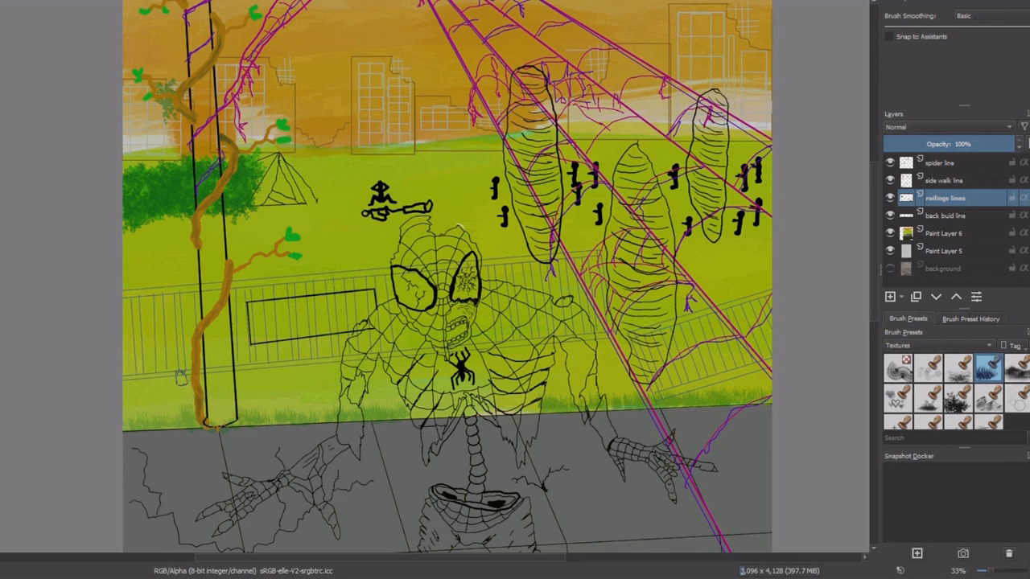
mouse_move(181, 378)
left_mouse_down()
mouse_move(110, 406)
mouse_move(265, 406)
mouse_move(249, 373)
mouse_move(354, 374)
left_mouse_up()
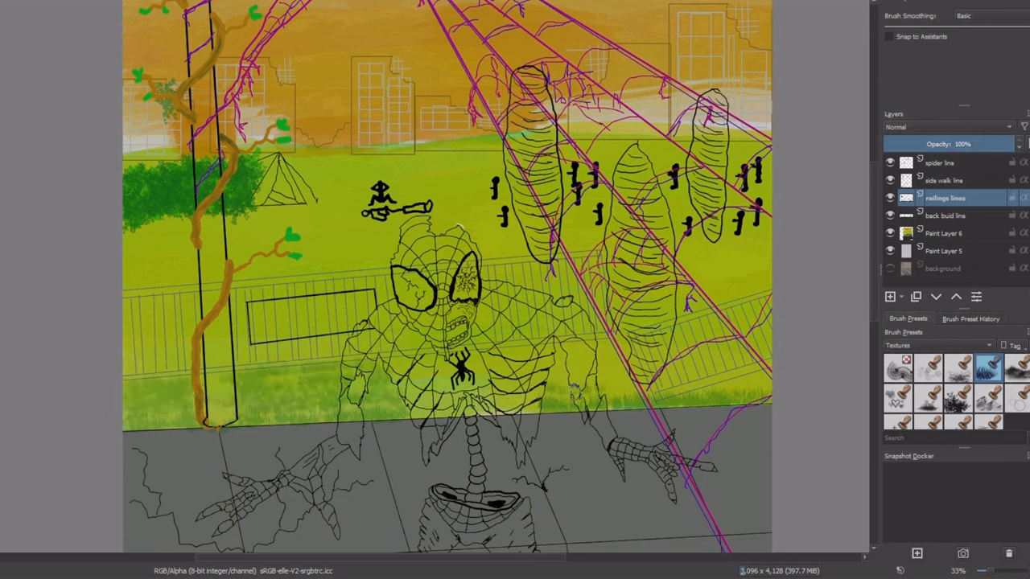
mouse_move(575, 387)
left_mouse_down()
mouse_move(604, 358)
mouse_move(640, 382)
left_mouse_up()
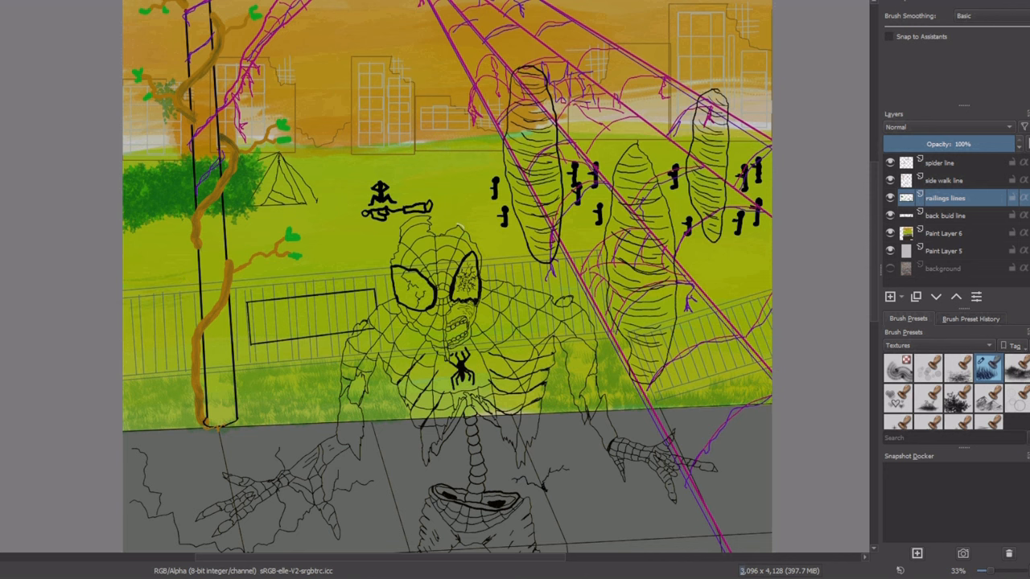
- Undo the grass blade strokes along the lower lawn
key("ctrl+z")
key("ctrl+z")
key("ctrl+z")
key("ctrl+z")
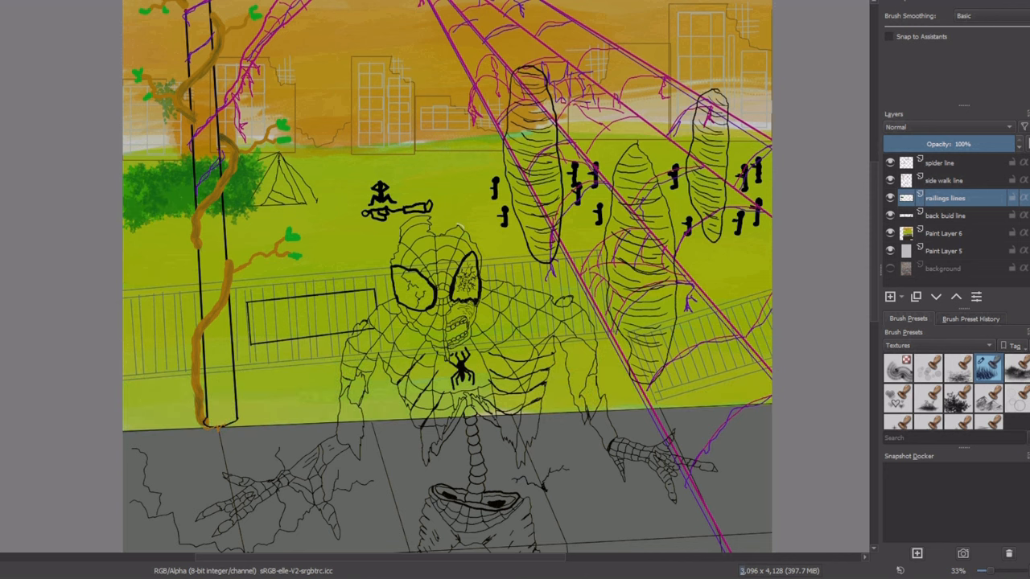
key("minus")
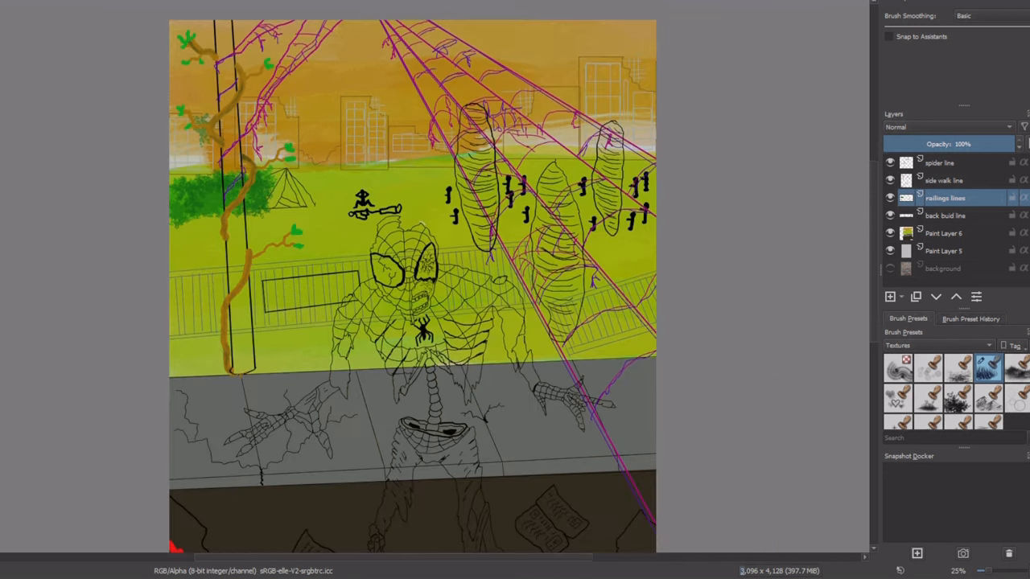
key("minus")
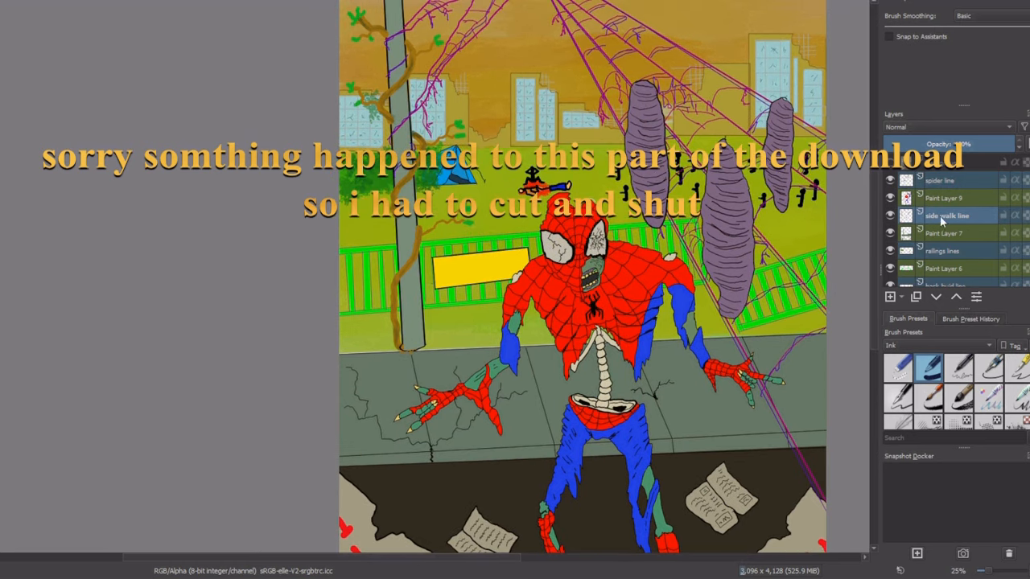
- Paint brown hair tufts in the torn openings of the mask with a bristly brush from the Textures presets
left_click(938, 346)
left_click(901, 405)
left_click(898, 398)
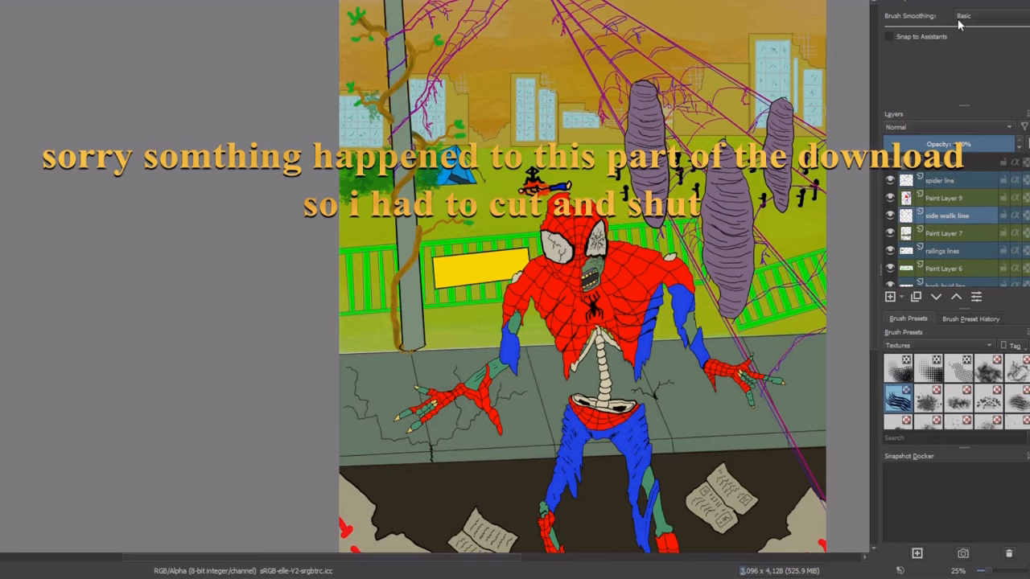
key("1")
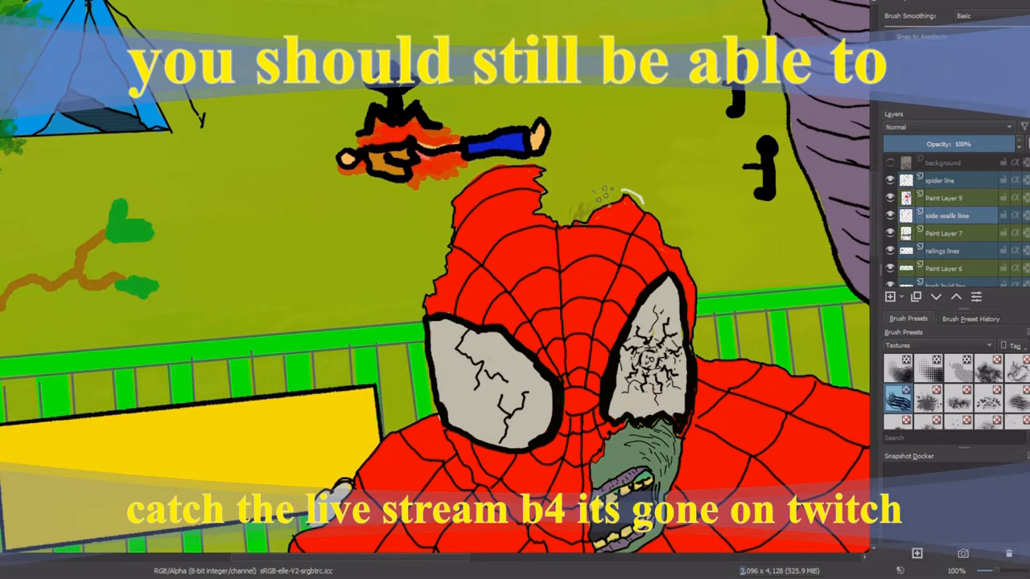
mouse_move(591, 208)
left_mouse_down()
mouse_move(622, 191)
mouse_move(567, 225)
mouse_move(537, 197)
mouse_move(545, 186)
mouse_move(610, 189)
mouse_move(559, 152)
mouse_move(604, 179)
left_mouse_up()
mouse_move(426, 281)
left_mouse_down()
mouse_move(440, 213)
mouse_move(452, 246)
mouse_move(440, 260)
mouse_move(412, 213)
mouse_move(447, 201)
left_mouse_up()
mouse_move(555, 217)
left_mouse_down()
mouse_move(579, 201)
mouse_move(587, 157)
left_mouse_up()
key("minus")
key("minus")
key("minus")
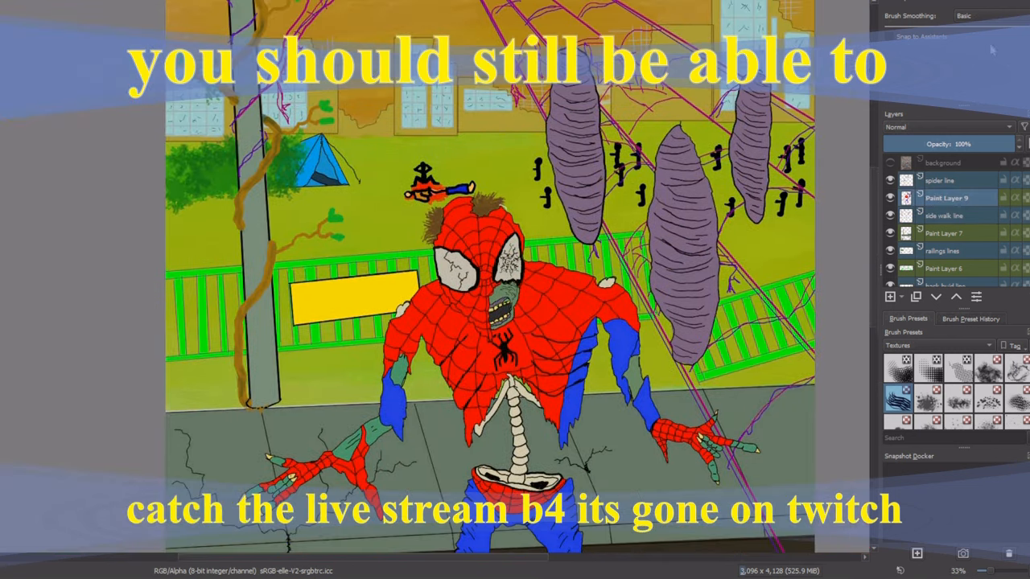
- Shade the tall cocoon nearest the mask with blue-grey texture strokes on Paint Layer 9
scroll(956, 391, "down", 1)
key("plus")
key("plus")
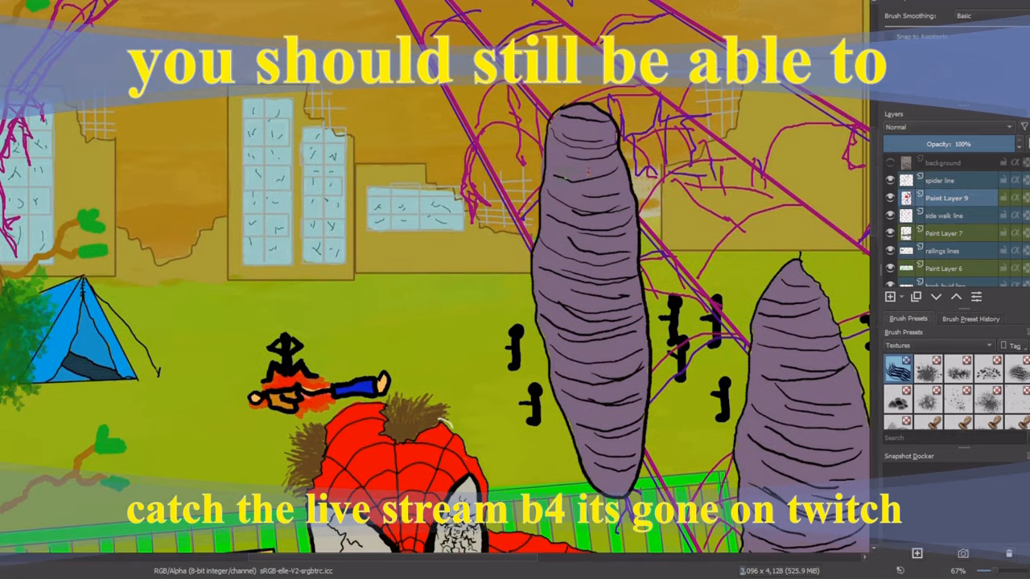
mouse_move(580, 129)
left_mouse_down()
mouse_move(587, 184)
mouse_move(564, 281)
mouse_move(625, 325)
mouse_move(592, 459)
mouse_move(582, 450)
left_mouse_up()
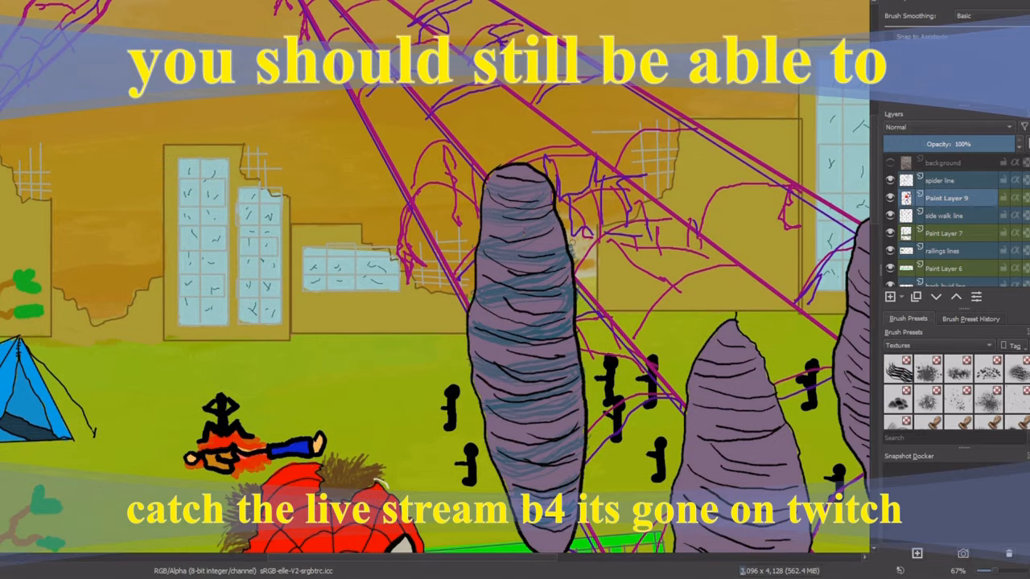
- Shade the large middle cocoon with blue-grey texture strokes from its tip to its base
left_click_drag(461, 326, 305, 101)
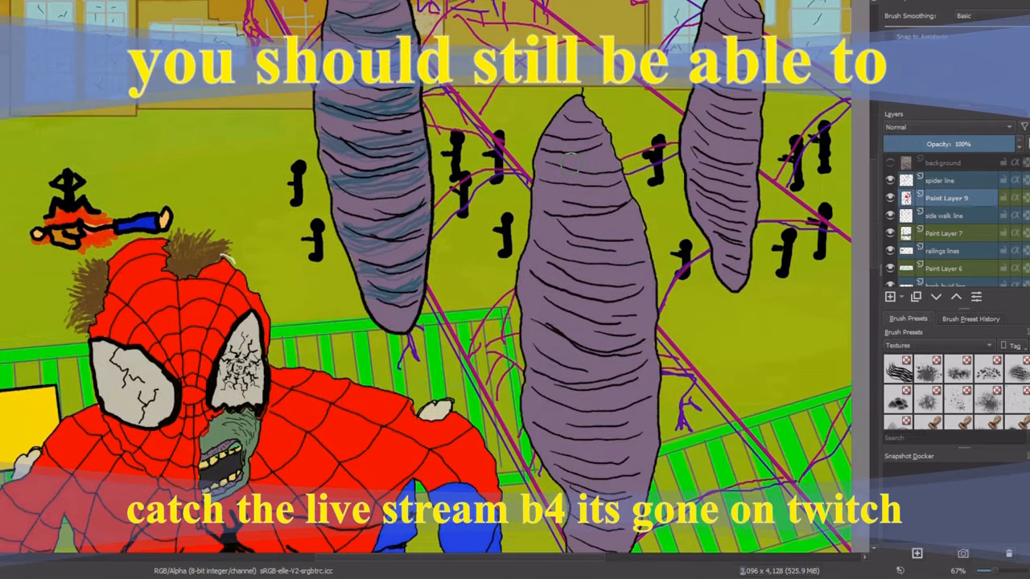
key("slash")
mouse_move(563, 139)
left_mouse_down()
mouse_move(620, 181)
mouse_move(643, 340)
mouse_move(527, 391)
mouse_move(652, 459)
mouse_move(640, 499)
mouse_move(636, 423)
left_mouse_up()
mouse_move(575, 435)
left_mouse_down()
mouse_move(620, 465)
mouse_move(567, 483)
left_mouse_up()
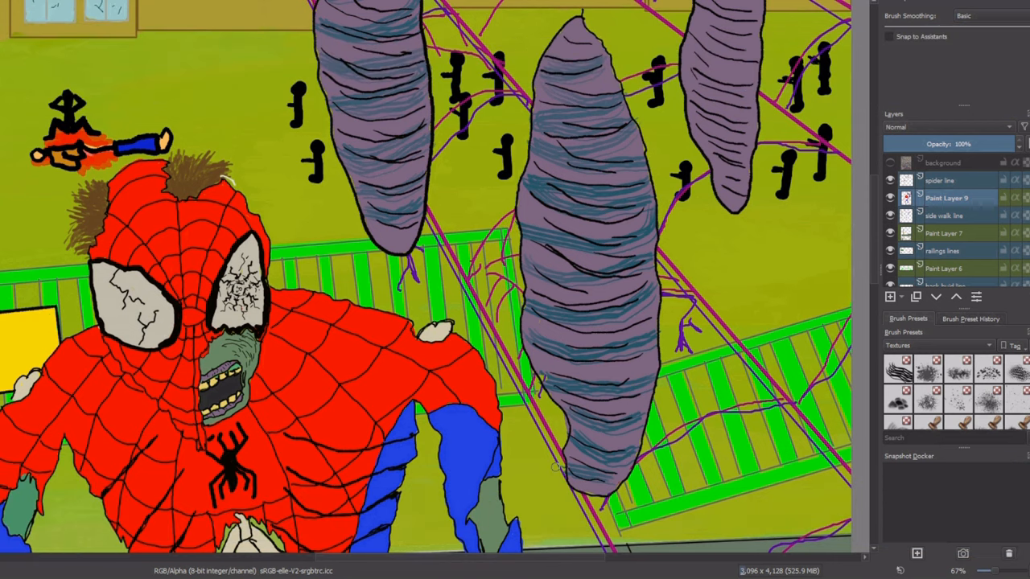
- Shade the smallest cocoon with blue-grey texture strokes along its whole length
left_click_drag(737, 278, 623, 521)
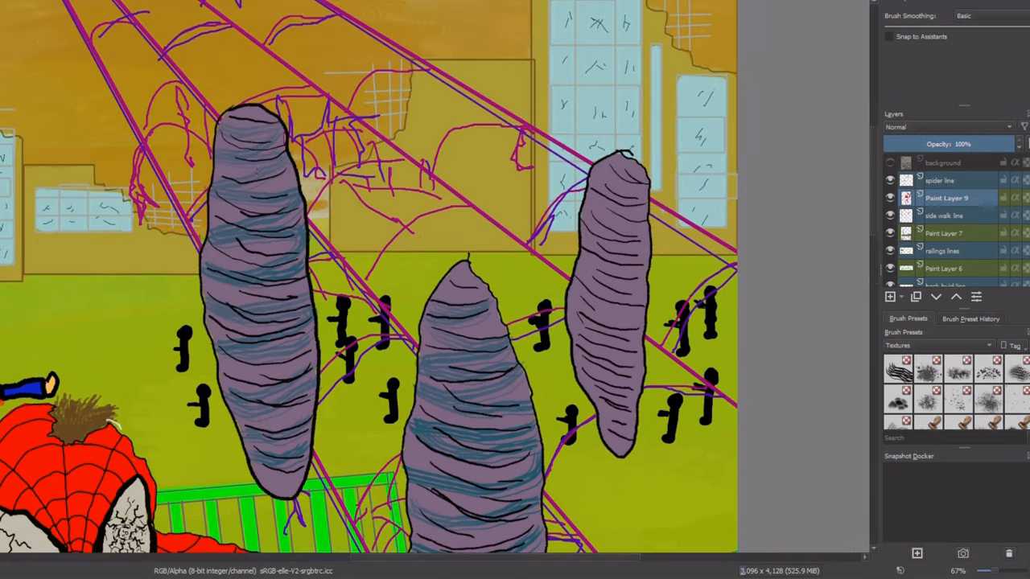
right_click(619, 273)
left_click(534, 243)
mouse_move(624, 173)
left_mouse_down()
mouse_move(611, 201)
mouse_move(632, 265)
mouse_move(612, 330)
mouse_move(636, 395)
mouse_move(620, 423)
left_mouse_up()
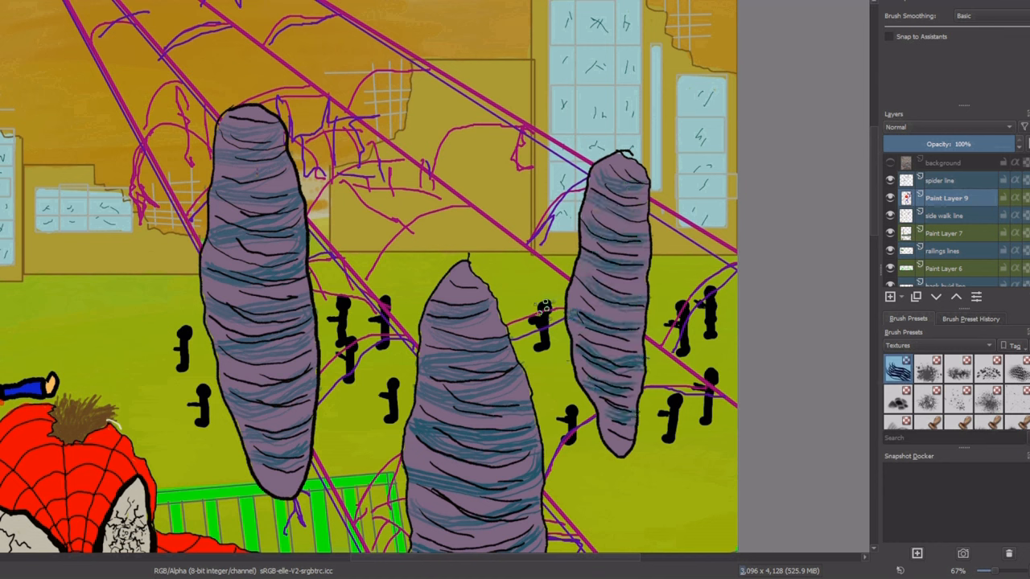
- Group Paint Layer 9 with Inherit Alpha enabled and choose the airbrush from the Digital presets for a new layer
key("ctrl+g")
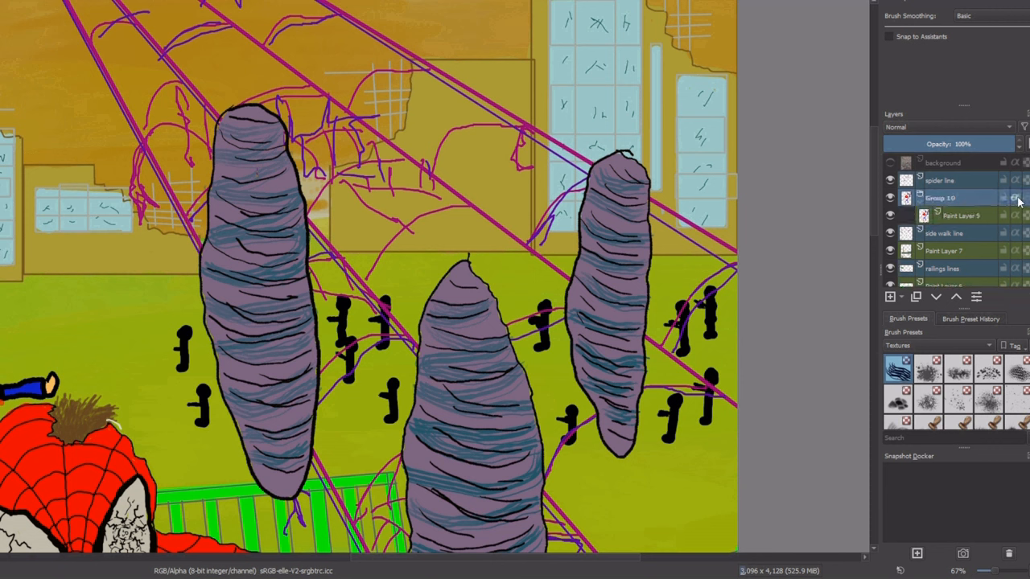
scroll(989, 402, "down", 4)
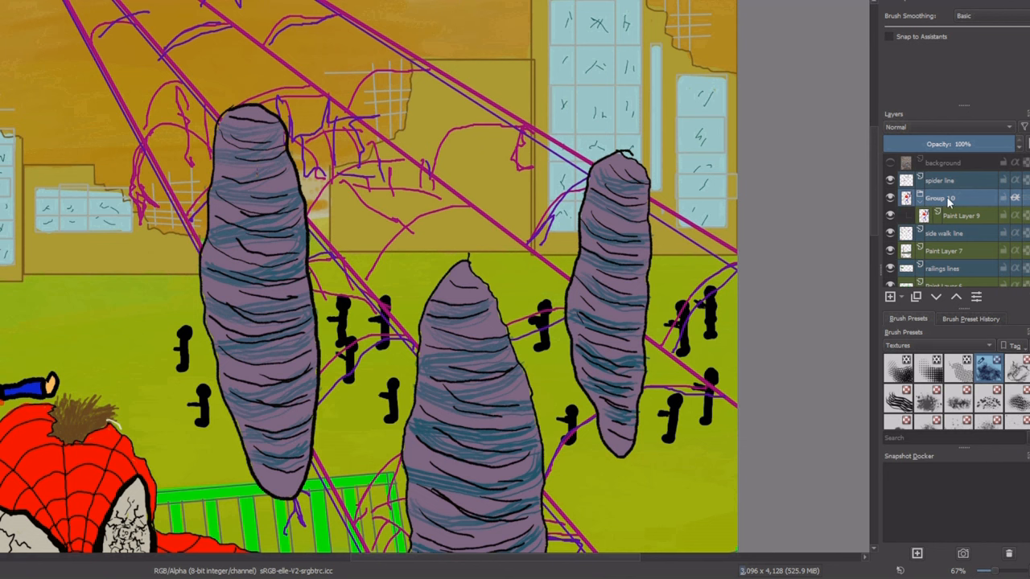
left_click(948, 348)
left_click(935, 266)
left_click(959, 369)
scroll(664, 343, "down", 1)
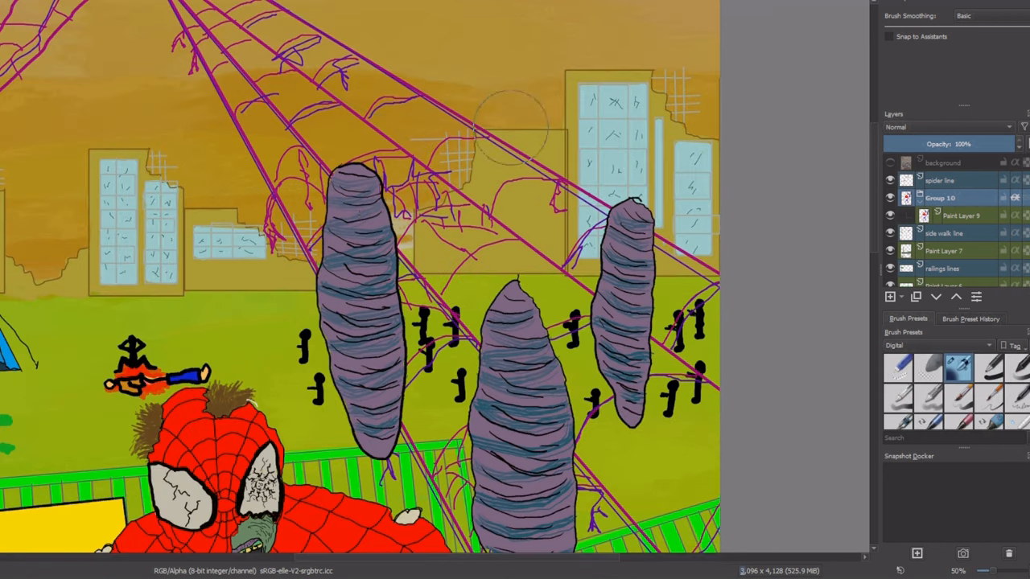
key("Insert")
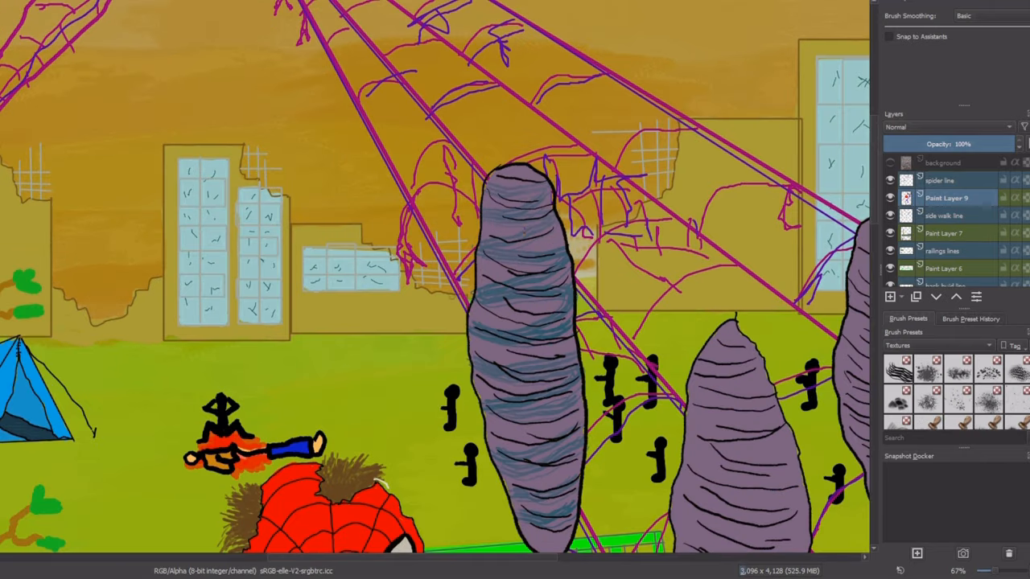
- Add blue-grey texture bands down the large middle cocoon on Paint Layer 9 with the wavy Textures brush
left_click_drag(463, 379, 309, 153)
left_click(898, 371)
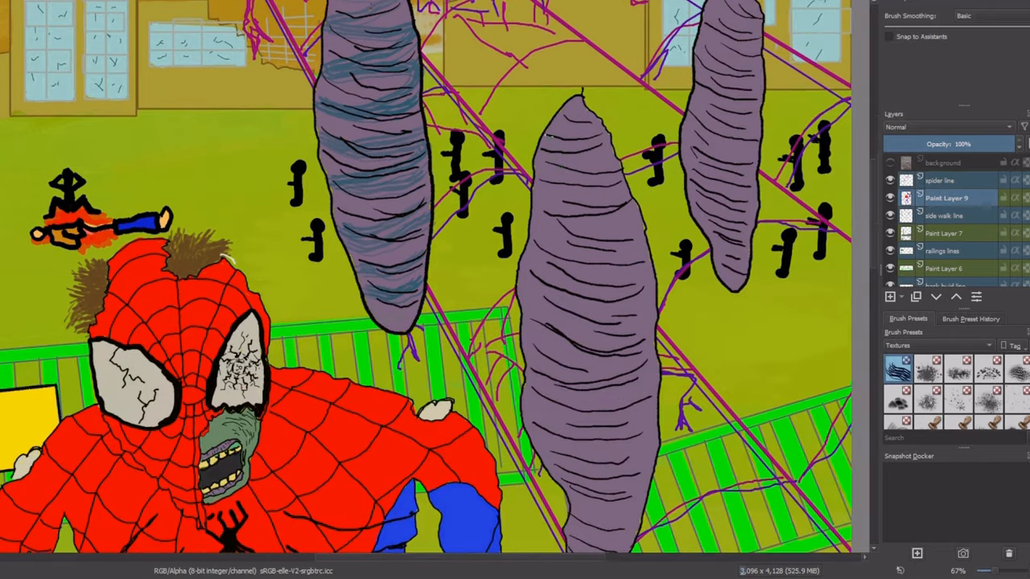
mouse_move(550, 138)
left_mouse_down()
mouse_move(616, 183)
mouse_move(622, 205)
mouse_move(549, 231)
mouse_move(644, 278)
mouse_move(512, 308)
mouse_move(635, 342)
mouse_move(597, 390)
mouse_move(532, 411)
mouse_move(644, 417)
mouse_move(593, 462)
mouse_move(595, 511)
left_mouse_up()
scroll(417, 337, "down", 3)
left_click_drag(573, 437, 634, 461)
left_click_drag(568, 469, 612, 480)
key("slash")
left_click_drag(508, 223, 515, 233)
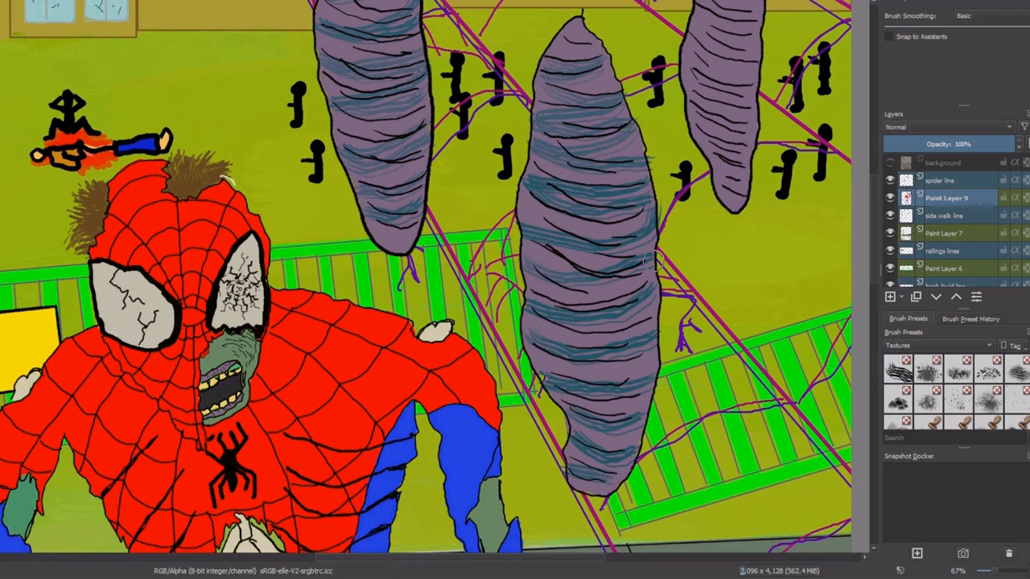
- Add blue-grey texture bands to the smallest cocoon on Paint Layer 9
scroll(552, 467, "up", 5)
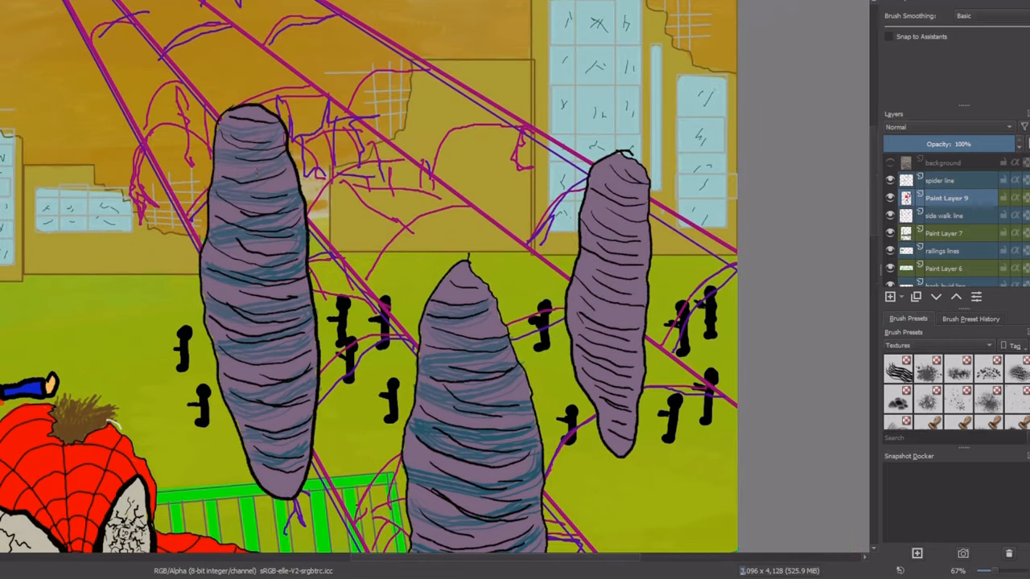
right_click(616, 272)
left_click(437, 177)
mouse_move(616, 171)
left_mouse_down()
mouse_move(623, 263)
mouse_move(600, 386)
mouse_move(626, 414)
left_mouse_up()
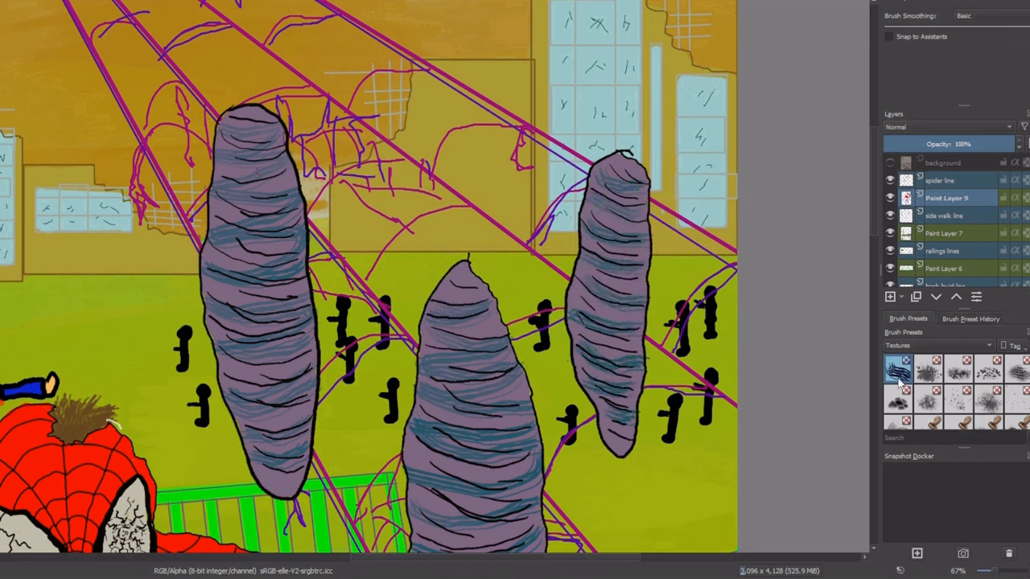
- Put Paint Layer 9 into a group with Inherit Alpha enabled and select the airbrush from the Digital presets
key("ctrl+g")
scroll(991, 403, "down", 3)
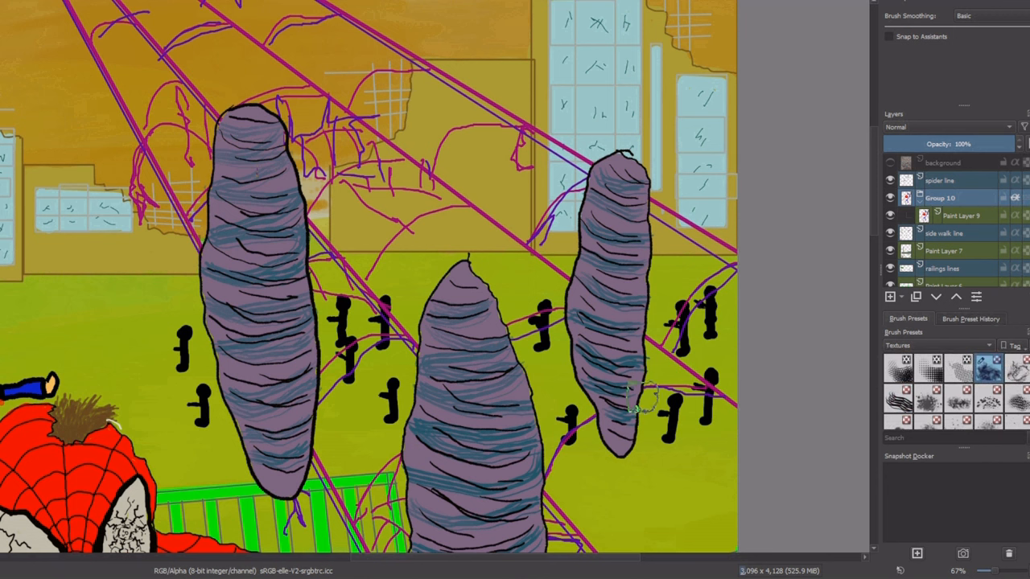
left_click(948, 349)
left_click(934, 264)
left_click(957, 368)
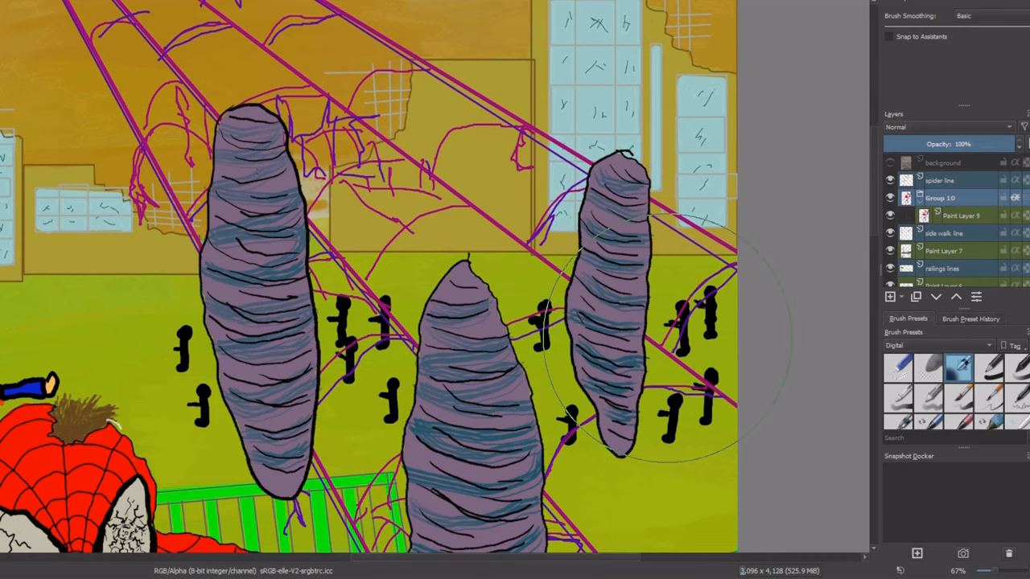
- Try a red airbrush stroke at the lower end of the smallest cocoon on a new layer above Group 10
scroll(662, 353, "down", 1)
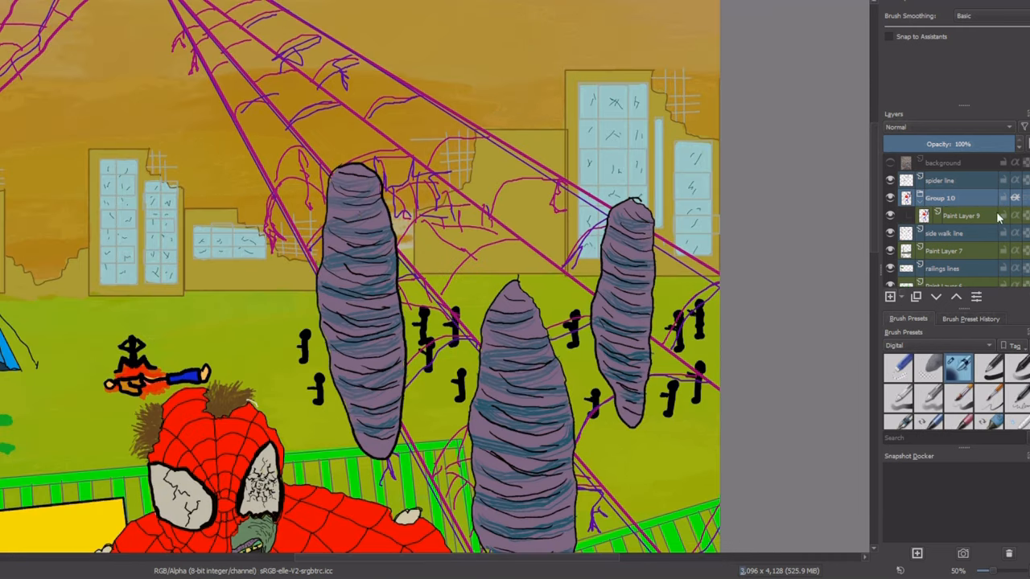
key("Insert")
left_click_drag(971, 216, 956, 195)
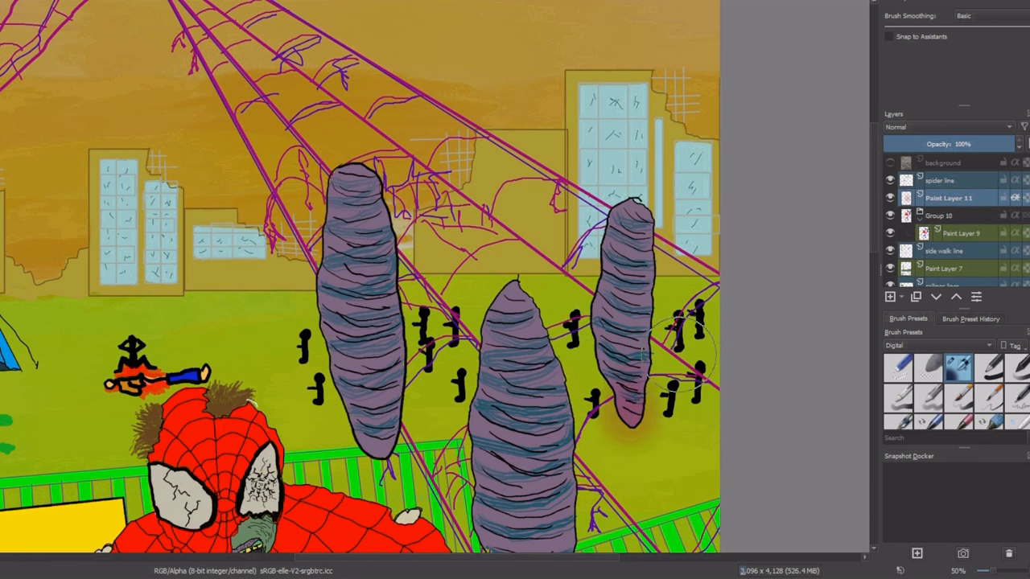
left_click_drag(600, 379, 620, 409)
key("ctrl+z")
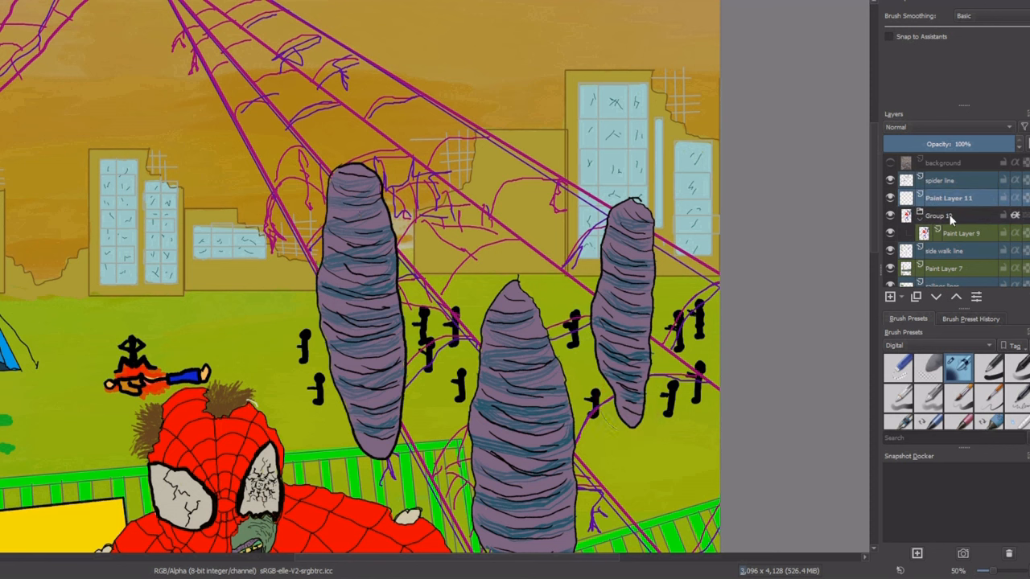
- Discard the extra paint layer and dissolve Group 10 so that Paint Layer 9 is ungrouped
left_click(888, 215)
left_click(969, 200)
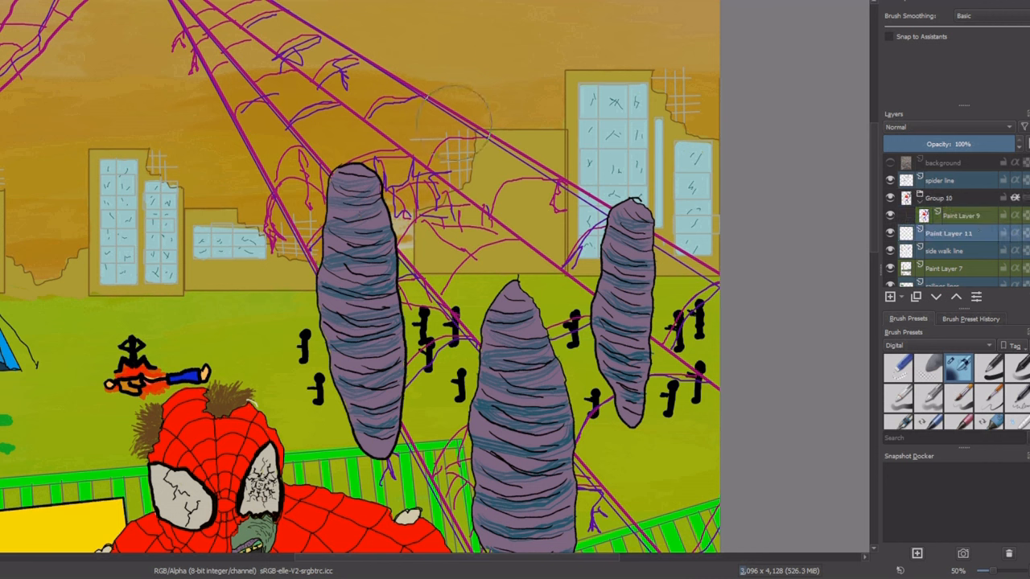
key("ctrl+Page_Down")
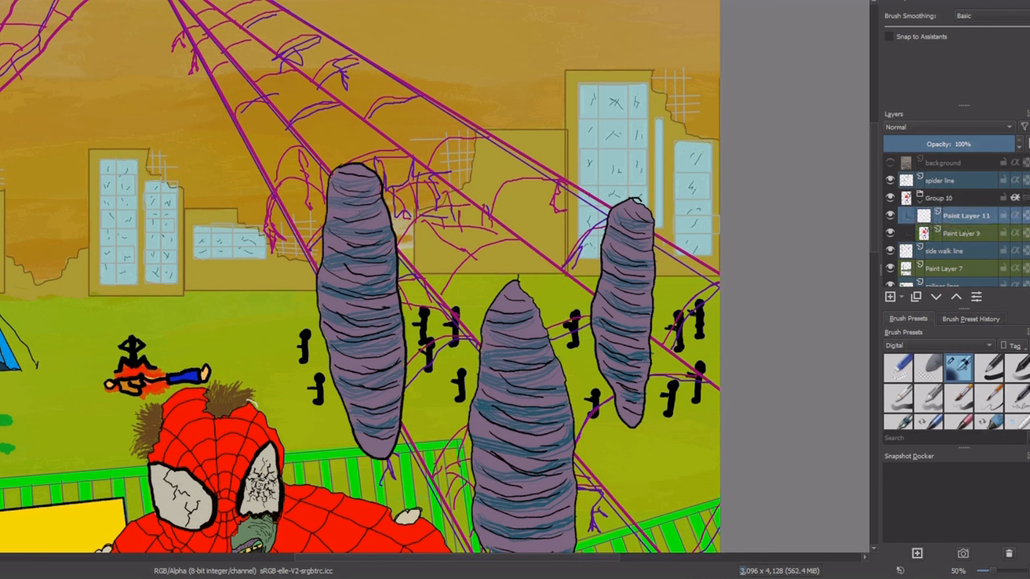
key("ctrl+e")
key("ctrl+alt+g")
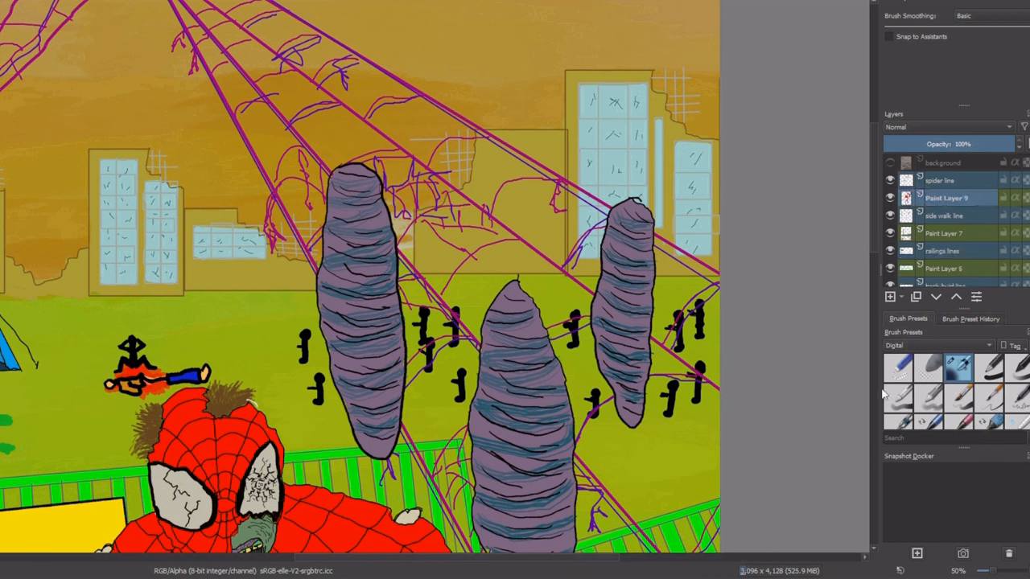
key("ctrl+g")
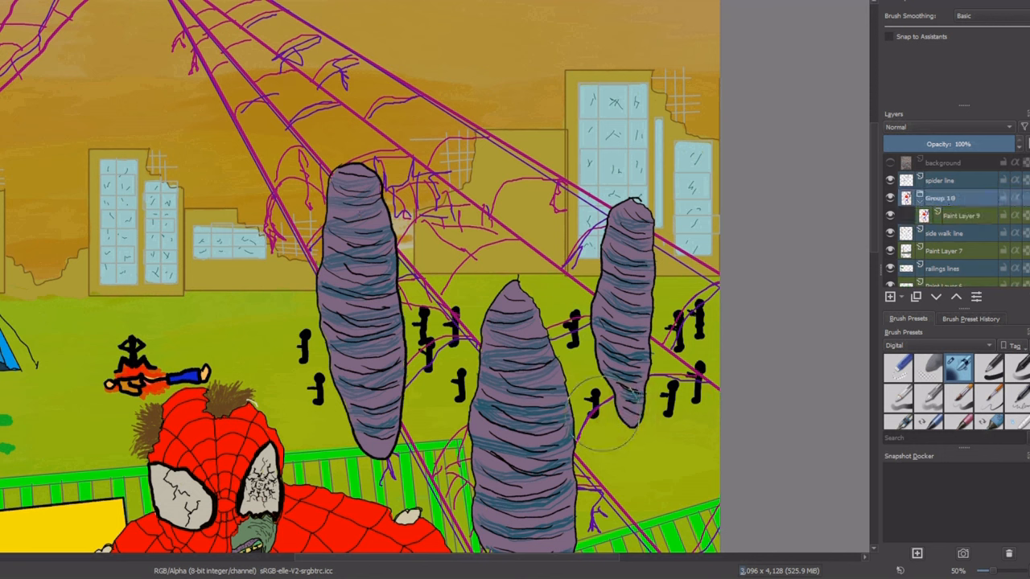
key("slash")
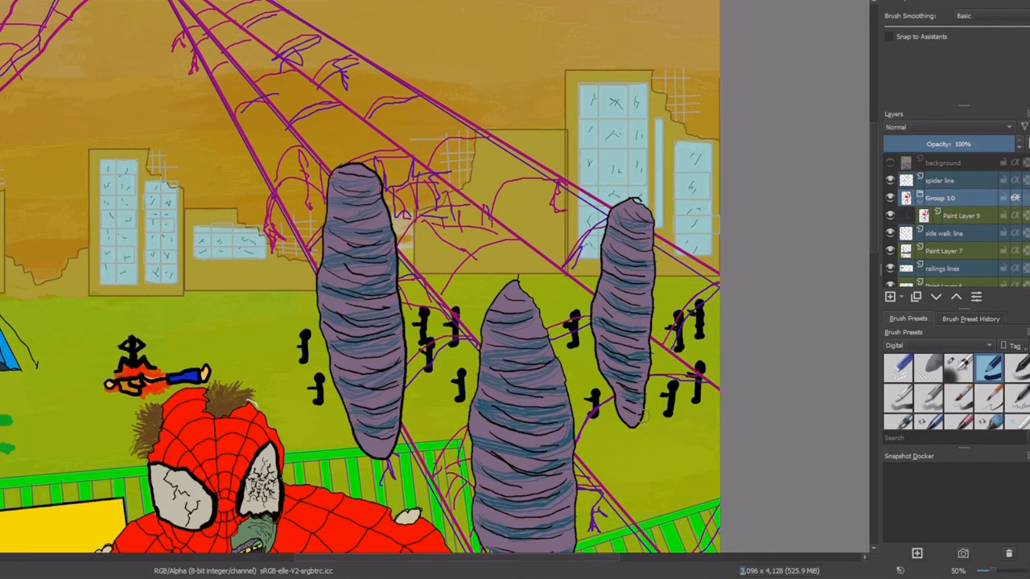
left_click(973, 215)
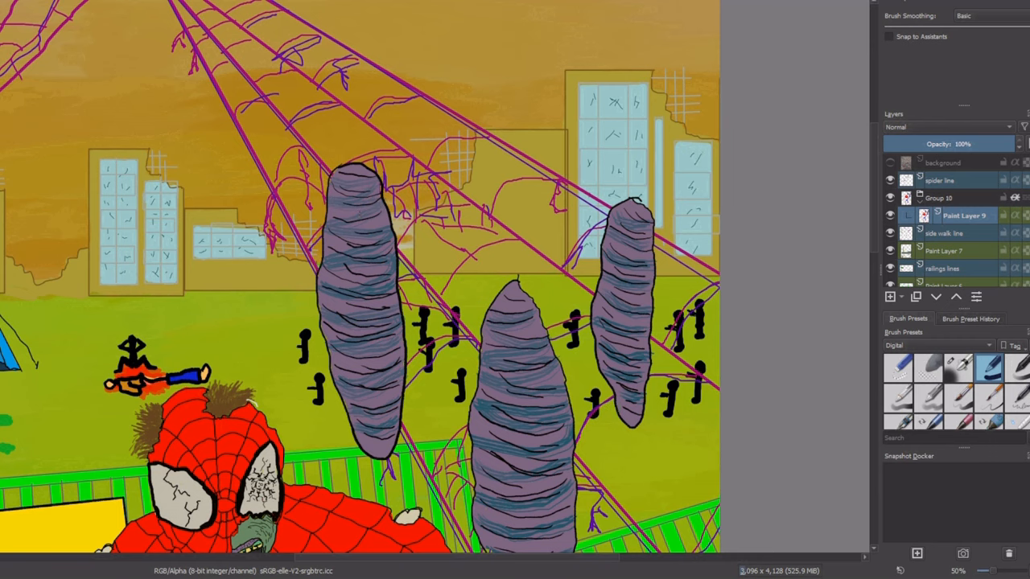
key("ctrl+z")
- Create a clipping group from Paint Layer 9 and choose the airbrush from the Digital presets for its Mask Layer
scroll(477, 428, "down", 1)
mouse_move(476, 428)
left_mouse_down()
mouse_move(543, 324)
mouse_move(603, 150)
left_mouse_up()
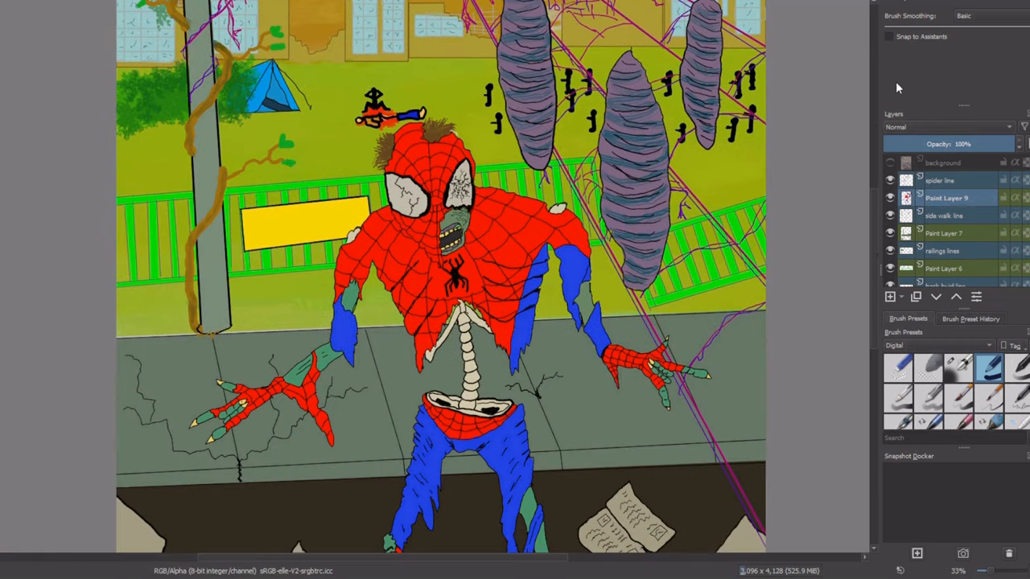
scroll(509, 337, "down", 1)
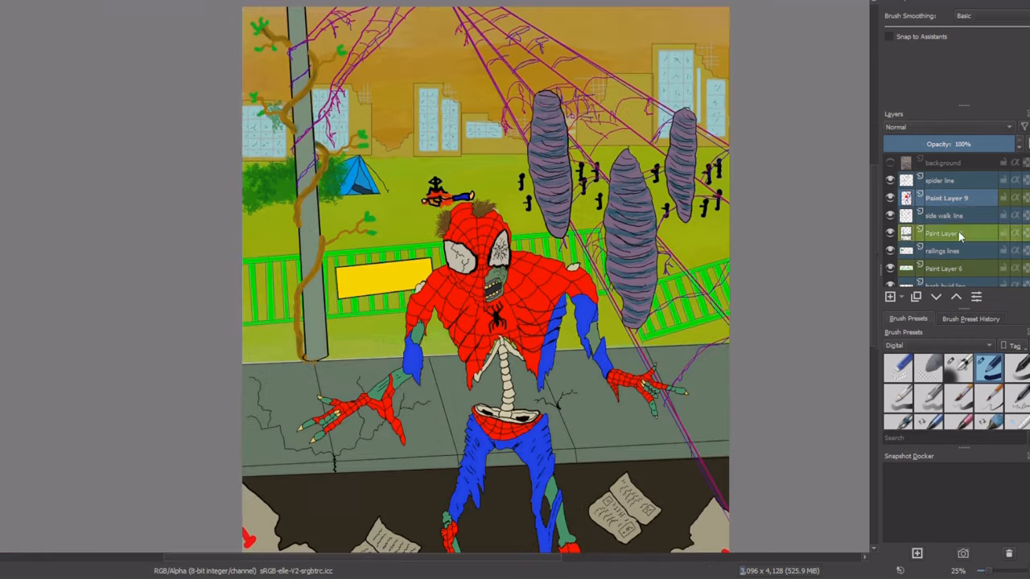
key("ctrl+shift+g")
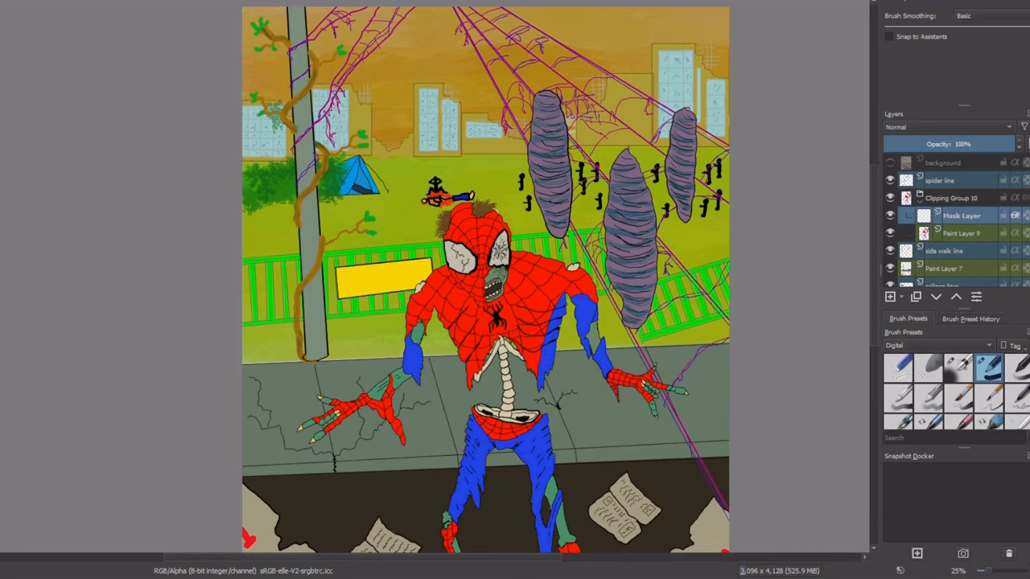
scroll(566, 326, "up", 3)
left_click(956, 372)
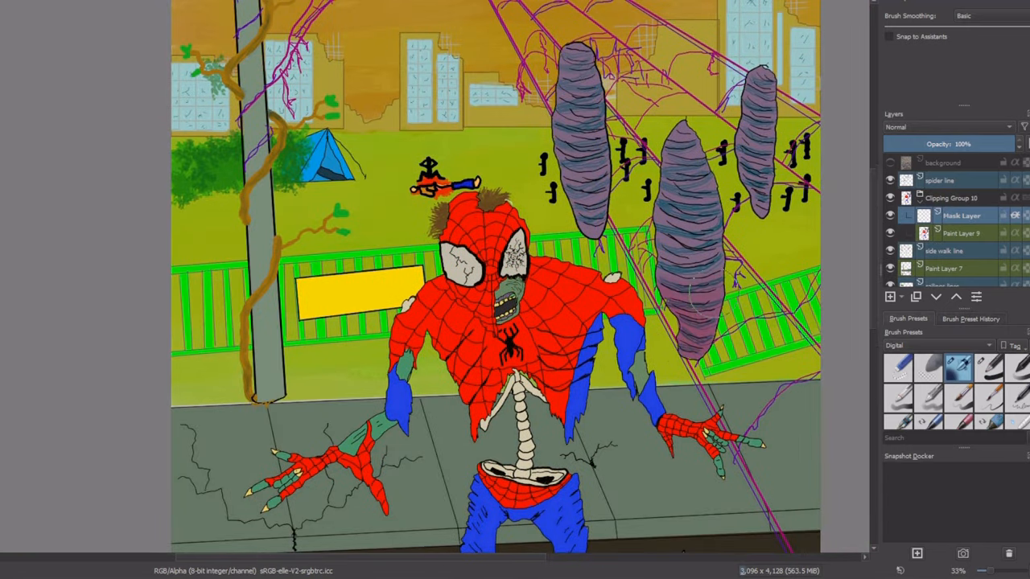
- Airbrush red shading up from the lower ends of the three cocoons on the Mask Layer
mouse_move(672, 335)
left_mouse_down()
mouse_move(700, 343)
mouse_move(687, 262)
left_mouse_up()
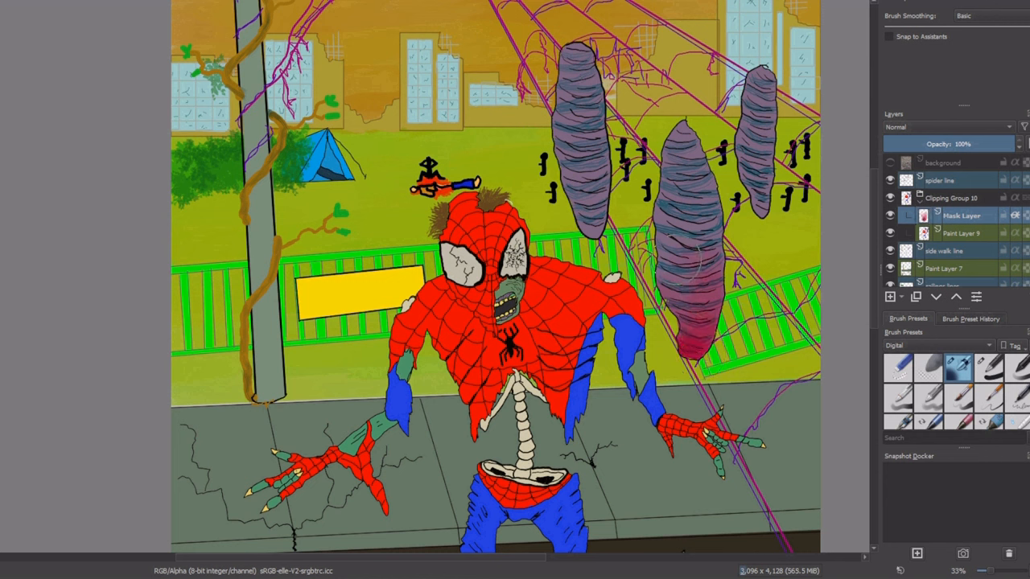
left_click_drag(757, 216, 755, 143)
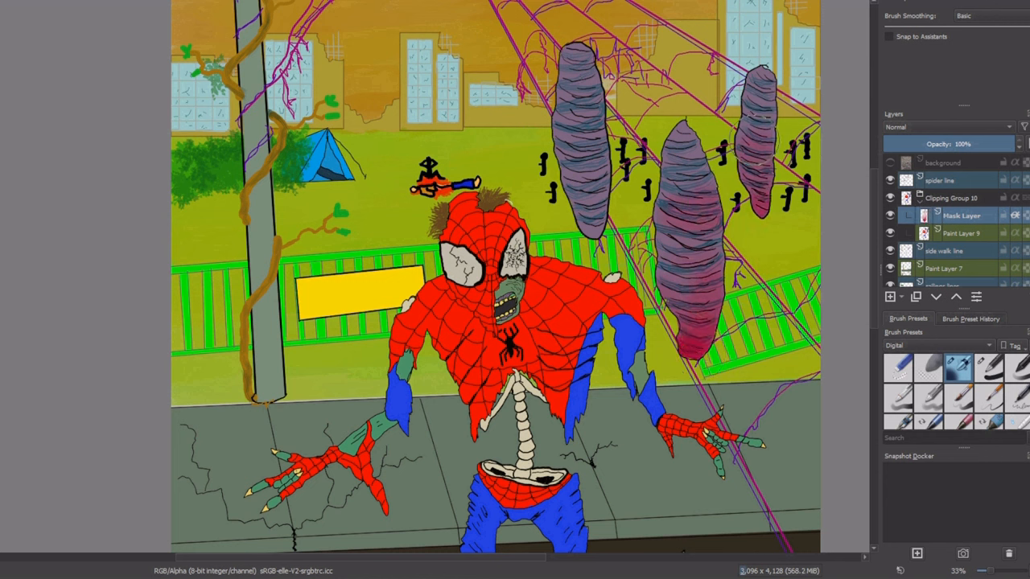
left_click_drag(590, 234, 581, 103)
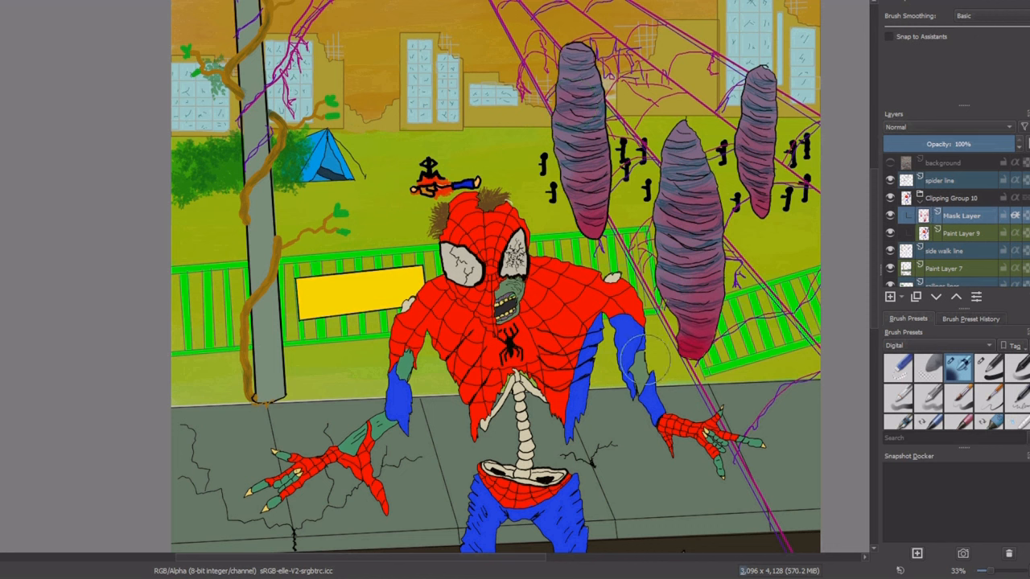
- Airbrush soft red shading over the figure's arms, torn torso edges, spine, pelvis and mouth area
left_click_drag(645, 358, 631, 353)
mouse_move(569, 401)
left_mouse_down()
mouse_move(495, 384)
mouse_move(471, 404)
mouse_move(513, 372)
mouse_move(563, 492)
mouse_move(442, 373)
mouse_move(402, 366)
left_mouse_up()
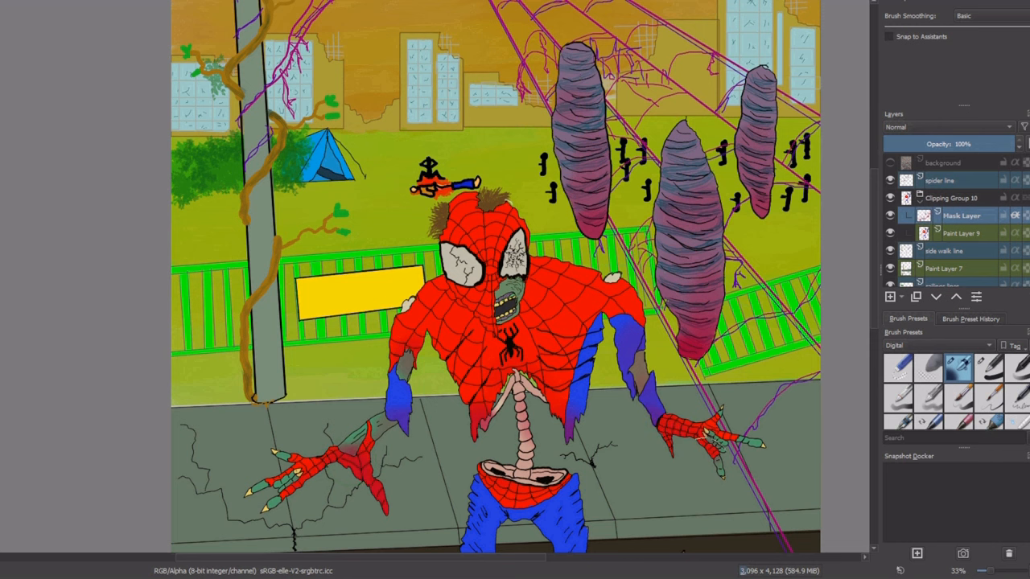
left_click_drag(486, 328, 490, 307)
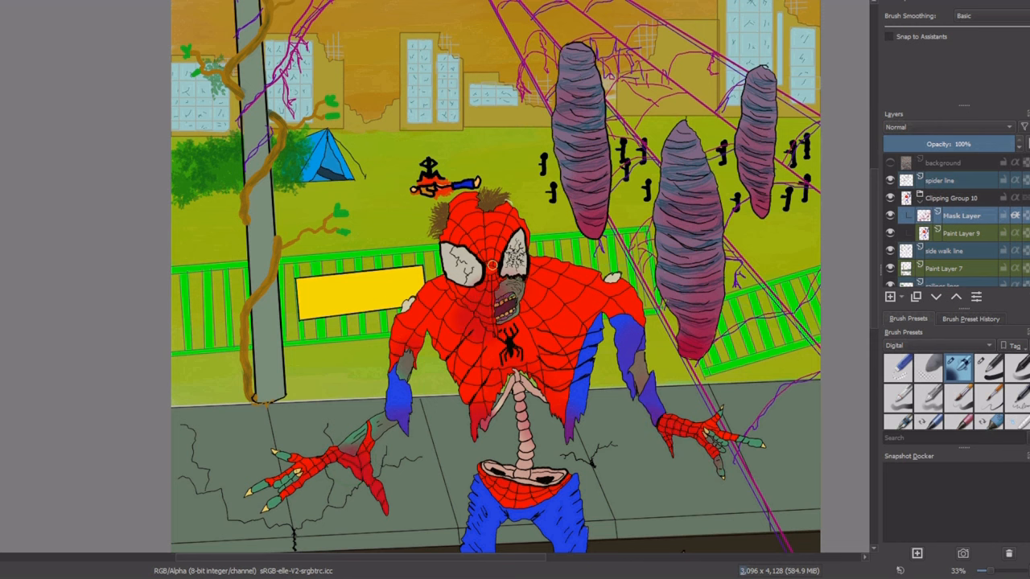
- Airbrush dark red patches onto the chest around the spider emblem and on both sides below the face
scroll(489, 329, "up", 4)
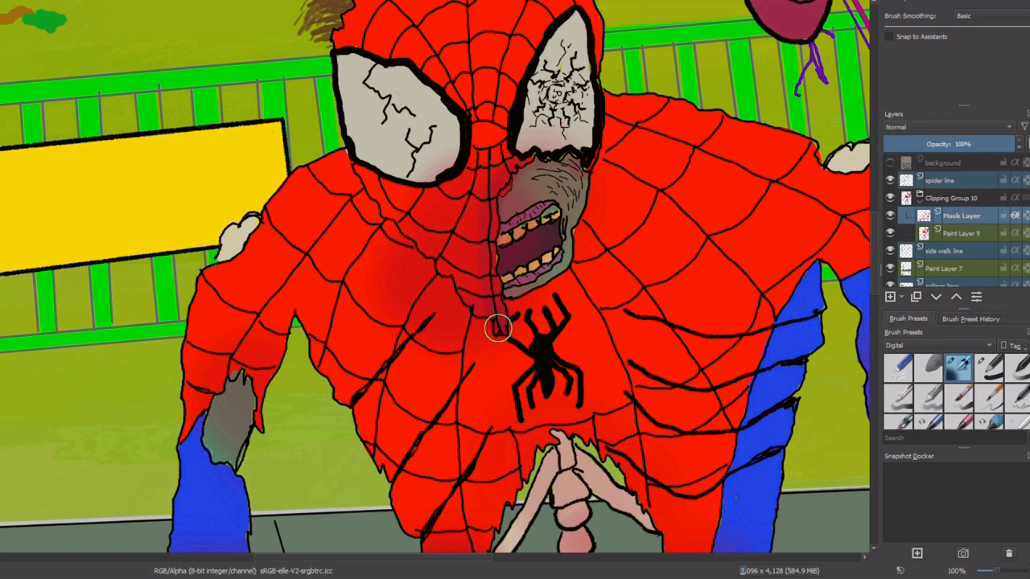
mouse_move(508, 308)
left_mouse_down()
mouse_move(573, 413)
mouse_move(585, 319)
mouse_move(451, 390)
mouse_move(482, 402)
mouse_move(453, 398)
mouse_move(475, 377)
mouse_move(473, 411)
left_mouse_up()
mouse_move(354, 270)
left_mouse_down()
mouse_move(336, 276)
mouse_move(346, 290)
left_mouse_up()
left_click_drag(660, 214, 716, 265)
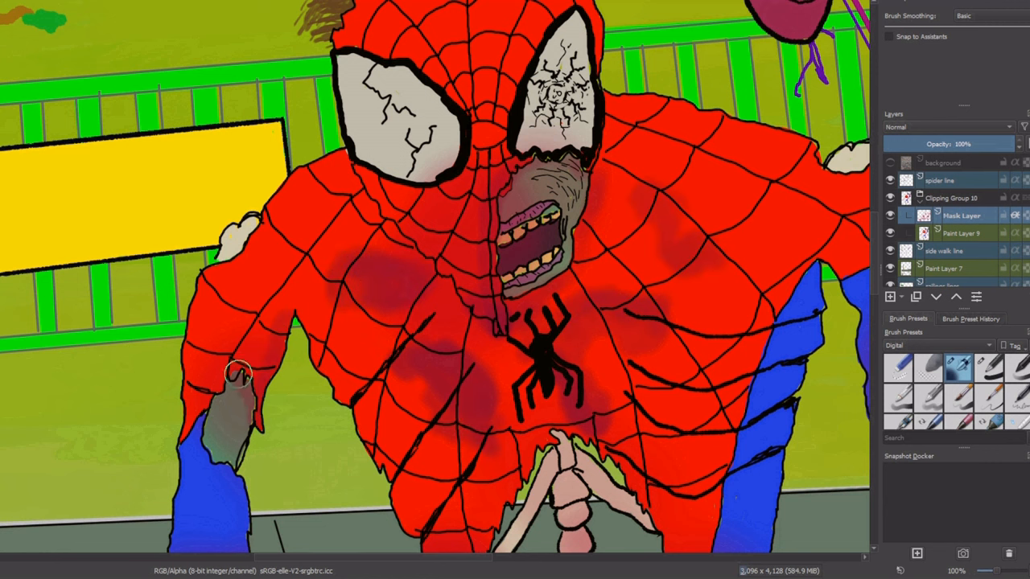
- Add dark red shading around the exposed shoulder bone, torn elbow, sleeve edge and wrist of the arm beside the yellow sign
mouse_move(211, 276)
left_mouse_down()
mouse_move(255, 242)
mouse_move(250, 266)
mouse_move(256, 234)
left_mouse_up()
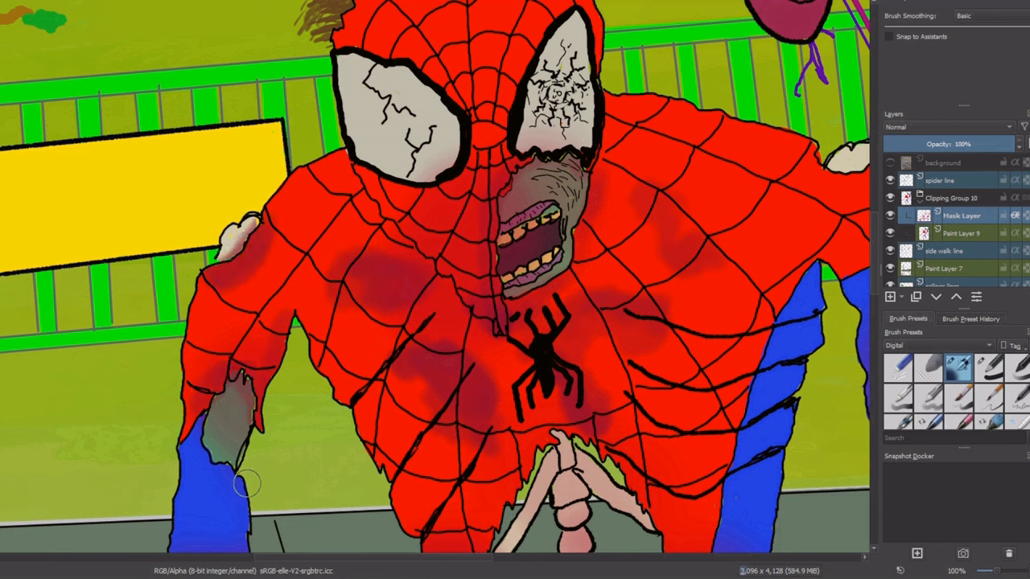
left_click_drag(242, 495, 213, 202)
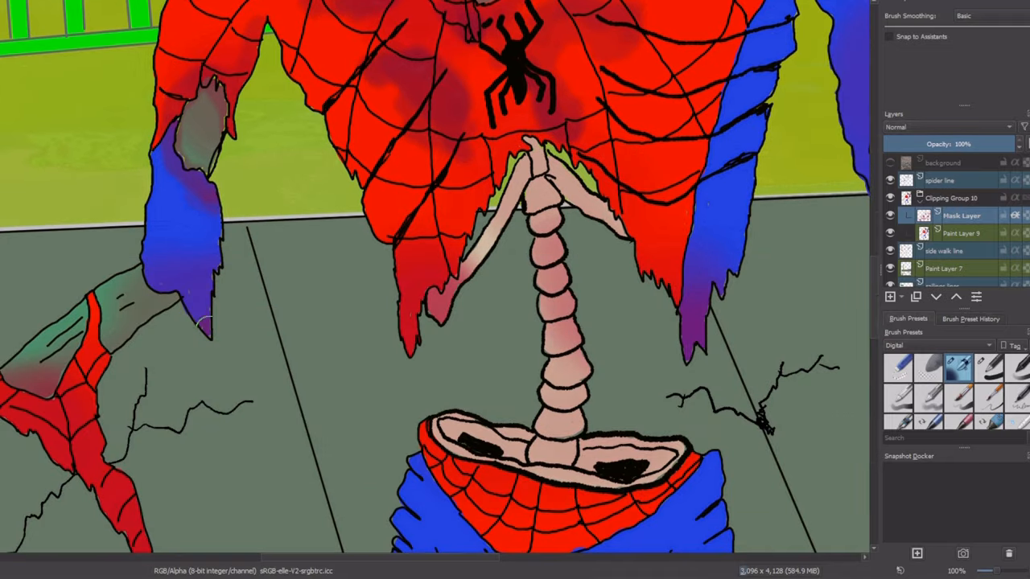
mouse_move(95, 363)
left_mouse_down()
mouse_move(165, 302)
mouse_move(55, 361)
left_mouse_up()
mouse_move(22, 392)
left_mouse_down()
mouse_move(70, 368)
mouse_move(32, 395)
left_mouse_up()
- Airbrush red shading over the palm, green fingers and claws of the hand on that same arm
scroll(32, 396, "down", 1)
scroll(149, 426, "up", 2)
mouse_move(213, 342)
left_mouse_down()
mouse_move(64, 375)
mouse_move(198, 297)
mouse_move(239, 364)
mouse_move(20, 403)
left_mouse_up()
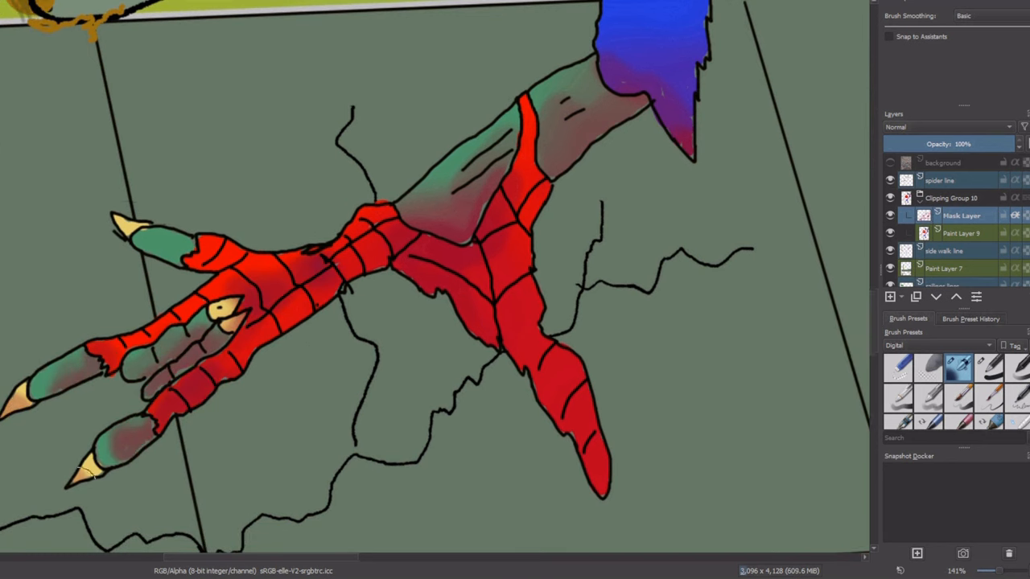
mouse_move(120, 225)
left_mouse_down()
mouse_move(199, 253)
mouse_move(169, 320)
mouse_move(294, 322)
left_mouse_up()
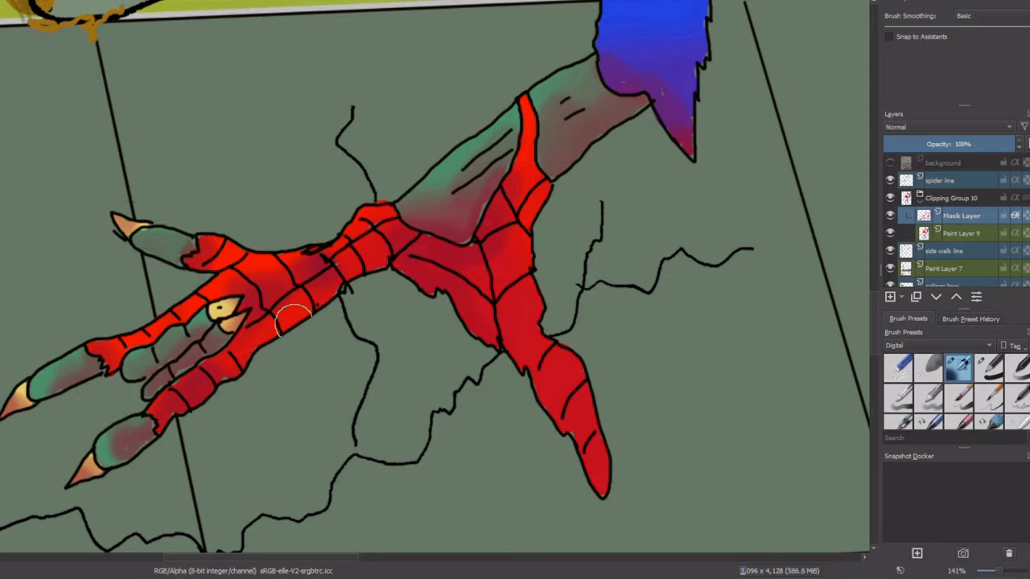
- Airbrush red shading over the glove, fingers and claws of the other hand, beside the purple web strands
scroll(294, 322, "down", 2)
scroll(554, 346, "up", 2)
mouse_move(533, 346)
left_mouse_down()
mouse_move(436, 317)
mouse_move(361, 386)
mouse_move(385, 477)
left_mouse_up()
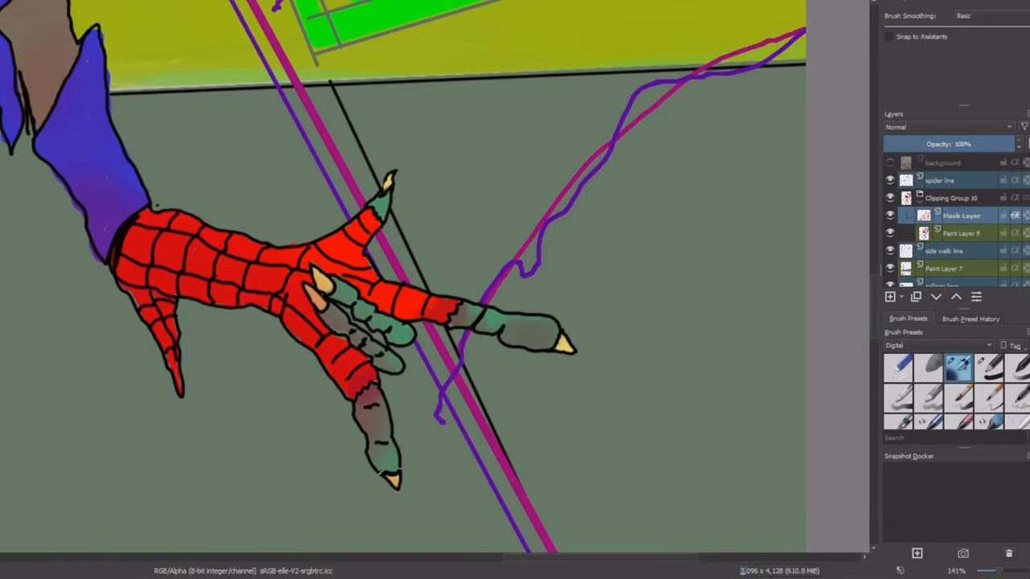
mouse_move(374, 233)
left_mouse_down()
mouse_move(354, 261)
mouse_move(280, 274)
mouse_move(318, 250)
mouse_move(304, 278)
left_mouse_up()
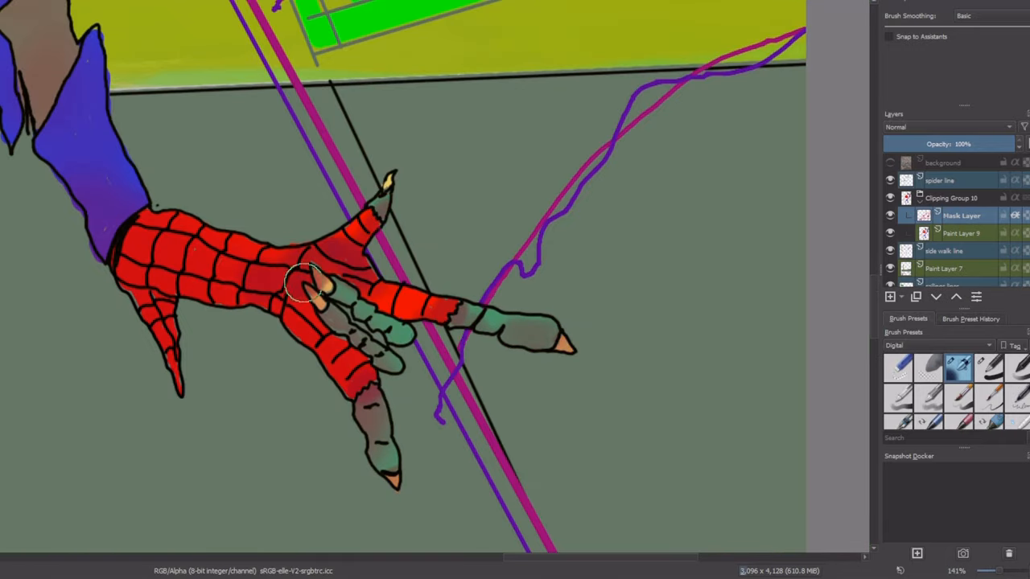
mouse_move(149, 274)
left_mouse_down()
mouse_move(175, 236)
mouse_move(388, 470)
left_mouse_up()
mouse_move(226, 362)
left_mouse_down()
mouse_move(297, 276)
mouse_move(230, 359)
mouse_move(230, 166)
mouse_move(217, 223)
mouse_move(426, 359)
left_mouse_up()
- Add dark red shading to the mask around the hair tufts and soft red tints to both cracked eyes
scroll(379, 414, "down", 2)
scroll(193, 304, "down", 2)
scroll(193, 303, "up", 2)
left_click_drag(362, 193, 291, 162)
mouse_move(361, 185)
left_mouse_down()
mouse_move(321, 214)
mouse_move(272, 148)
mouse_move(375, 191)
mouse_move(198, 268)
mouse_move(217, 182)
mouse_move(211, 279)
mouse_move(223, 184)
mouse_move(197, 268)
left_mouse_up()
left_click_drag(217, 299, 229, 323)
left_click_drag(383, 296, 415, 328)
scroll(388, 296, "up", 1)
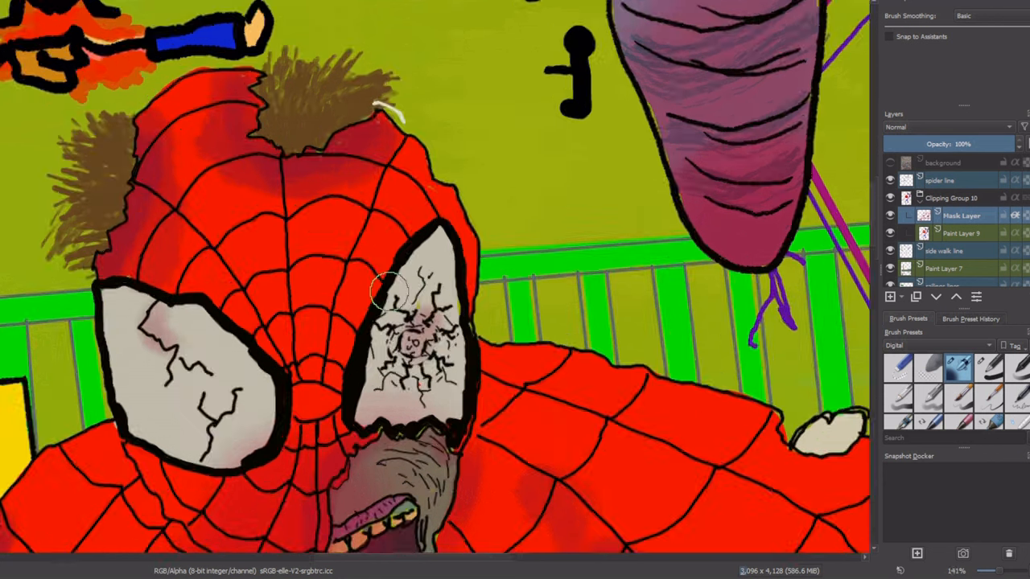
- Airbrush dark red shading over the waist, torn blue trouser legs, exposed knee skin and upper shins
scroll(387, 299, "down", 2)
left_click_drag(410, 515, 395, 345)
scroll(312, 281, "up", 2)
mouse_move(229, 173)
left_mouse_down()
mouse_move(400, 237)
mouse_move(572, 218)
mouse_move(490, 253)
mouse_move(295, 214)
mouse_move(257, 223)
mouse_move(426, 266)
mouse_move(578, 234)
mouse_move(478, 314)
mouse_move(390, 269)
mouse_move(221, 255)
mouse_move(261, 298)
mouse_move(362, 274)
mouse_move(483, 351)
left_mouse_up()
scroll(483, 351, "down", 1)
left_click_drag(483, 511, 482, 295)
mouse_move(579, 258)
left_mouse_down()
mouse_move(535, 382)
mouse_move(551, 458)
mouse_move(583, 419)
mouse_move(610, 342)
mouse_move(563, 334)
mouse_move(582, 272)
mouse_move(541, 352)
mouse_move(582, 242)
mouse_move(599, 350)
left_mouse_up()
mouse_move(563, 427)
left_mouse_down()
mouse_move(557, 259)
mouse_move(585, 205)
mouse_move(601, 350)
mouse_move(575, 294)
mouse_move(599, 358)
mouse_move(643, 357)
mouse_move(608, 366)
mouse_move(619, 406)
left_mouse_up()
mouse_move(143, 221)
left_mouse_down()
mouse_move(128, 286)
mouse_move(141, 265)
mouse_move(185, 487)
mouse_move(193, 467)
left_mouse_up()
left_click_drag(193, 467, 201, 236)
scroll(201, 236, "down", 2)
left_click_drag(547, 166, 515, 113)
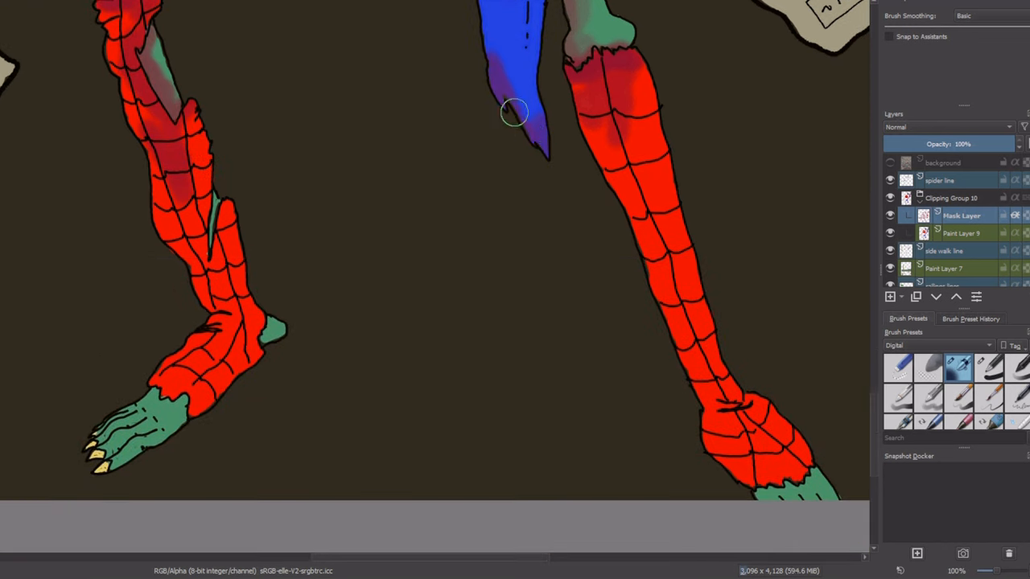
- Airbrush dark red shading around the torn calf, the ankles and the exposed green feet
mouse_move(211, 215)
left_mouse_down()
mouse_move(266, 355)
mouse_move(259, 365)
mouse_move(148, 386)
mouse_move(166, 392)
mouse_move(145, 427)
left_mouse_up()
mouse_move(749, 448)
left_mouse_down()
mouse_move(810, 470)
mouse_move(785, 483)
left_mouse_up()
scroll(784, 483, "down", 2)
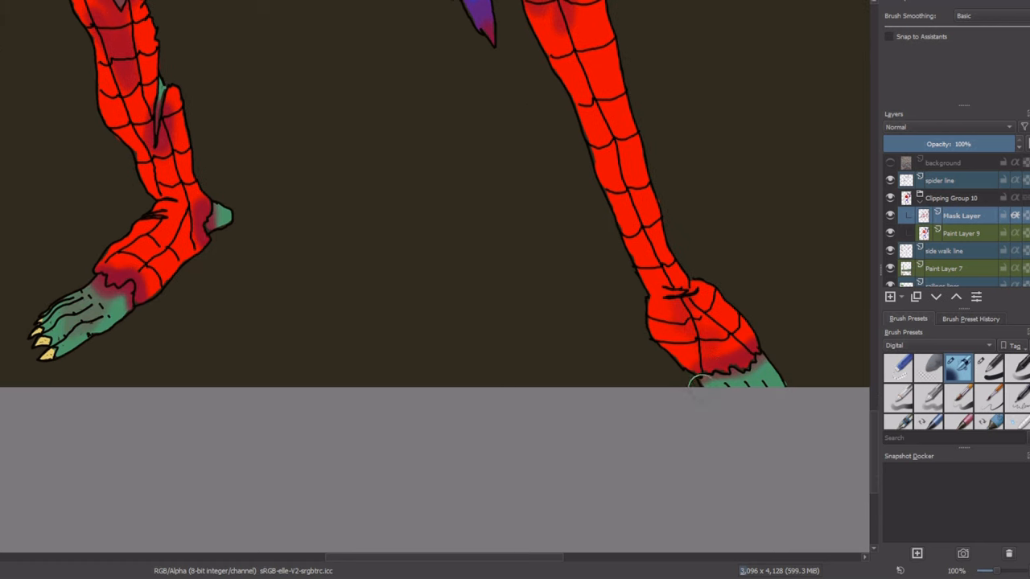
mouse_move(732, 366)
left_mouse_down()
mouse_move(709, 378)
mouse_move(700, 314)
left_mouse_up()
- Deepen the red shading on the exposed ribs, spine and pelvis rim
scroll(611, 261, "down", 1)
scroll(611, 261, "down", 2)
left_click_drag(531, 72, 497, 438)
scroll(498, 439, "up", 2)
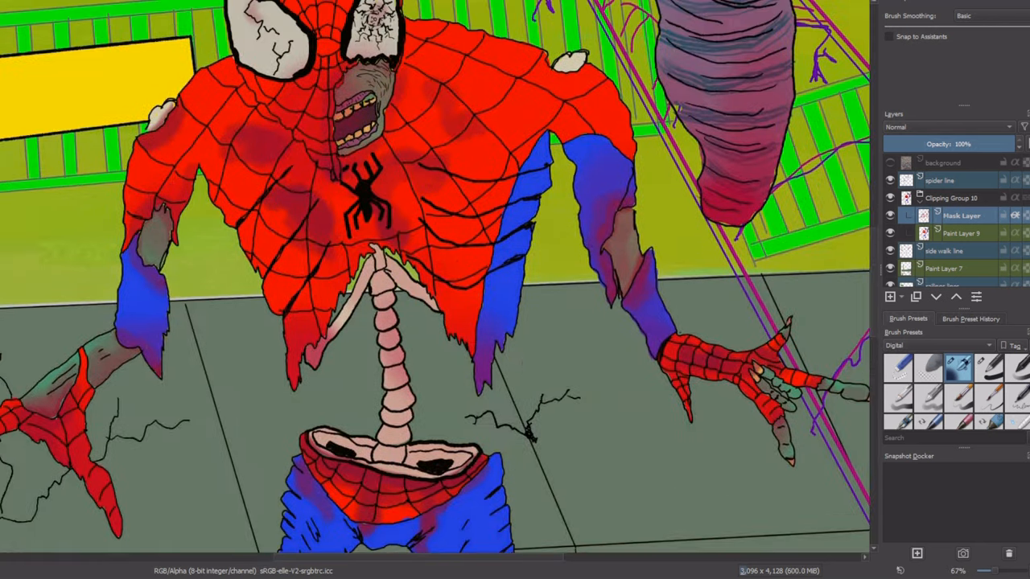
mouse_move(345, 290)
left_mouse_down()
mouse_move(402, 278)
mouse_move(388, 458)
mouse_move(342, 435)
left_mouse_up()
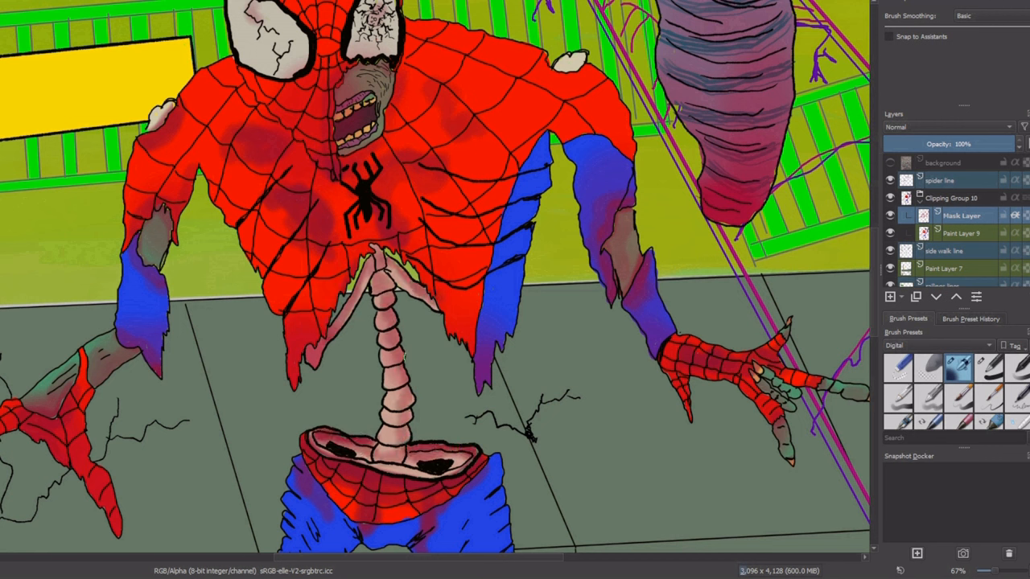
- Airbrush dark shadows along the blue torso side, the underarm, the chest around the emblem and the sleeves
mouse_move(515, 322)
left_mouse_down()
mouse_move(519, 248)
mouse_move(537, 151)
mouse_move(567, 209)
mouse_move(565, 155)
mouse_move(507, 313)
left_mouse_up()
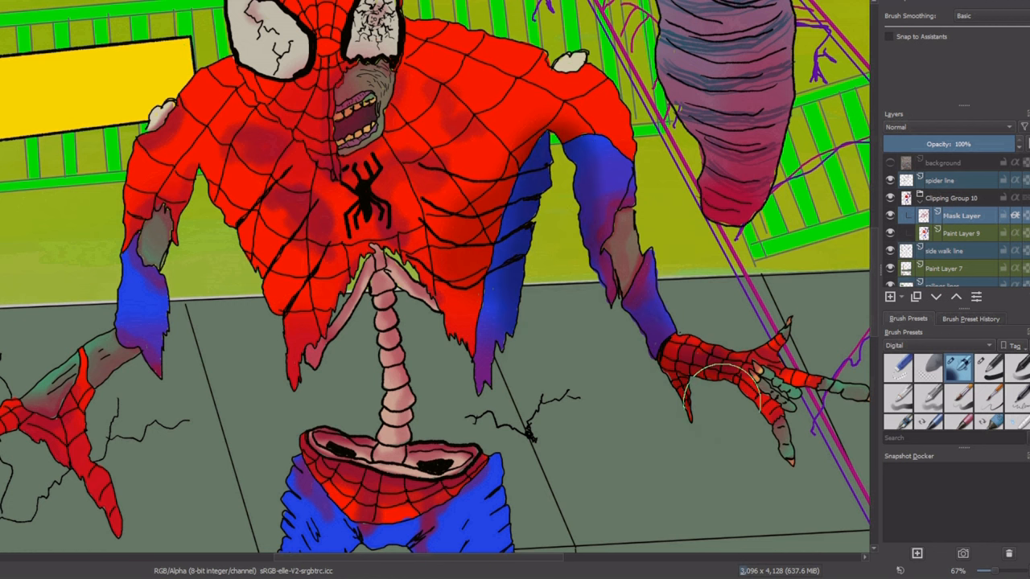
mouse_move(300, 326)
left_mouse_down()
mouse_move(258, 202)
mouse_move(217, 193)
mouse_move(303, 202)
mouse_move(411, 242)
left_mouse_up()
mouse_move(421, 26)
left_mouse_down()
mouse_move(354, 166)
mouse_move(265, 113)
mouse_move(392, 116)
mouse_move(360, 166)
mouse_move(262, 95)
mouse_move(322, 143)
left_mouse_up()
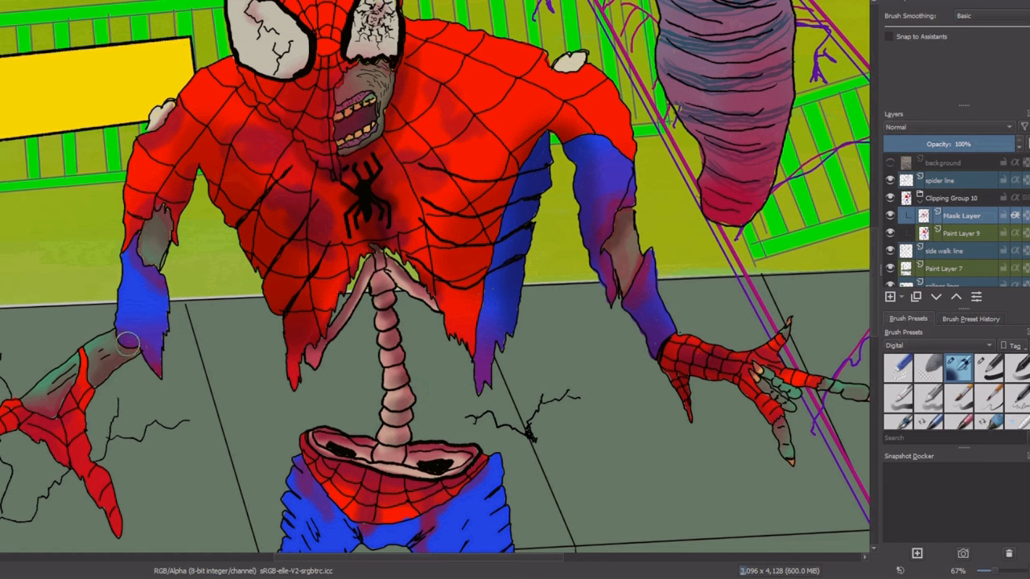
left_click_drag(158, 290, 150, 354)
- Airbrush further dark red shading over the torn blue trouser legs, the red shins and the feet
scroll(517, 279, "down", 2)
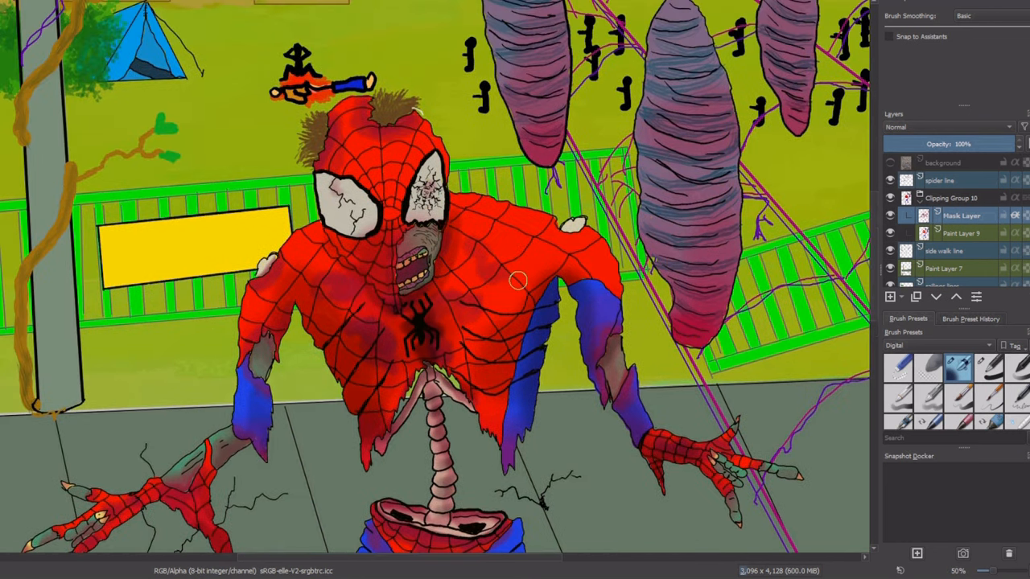
mouse_move(493, 254)
left_mouse_down()
mouse_move(455, 322)
mouse_move(524, 414)
mouse_move(503, 422)
mouse_move(458, 88)
left_mouse_up()
mouse_move(402, 287)
left_mouse_down()
mouse_move(426, 426)
mouse_move(450, 455)
left_mouse_up()
mouse_move(298, 366)
left_mouse_down()
mouse_move(350, 234)
mouse_move(330, 352)
mouse_move(395, 276)
left_mouse_up()
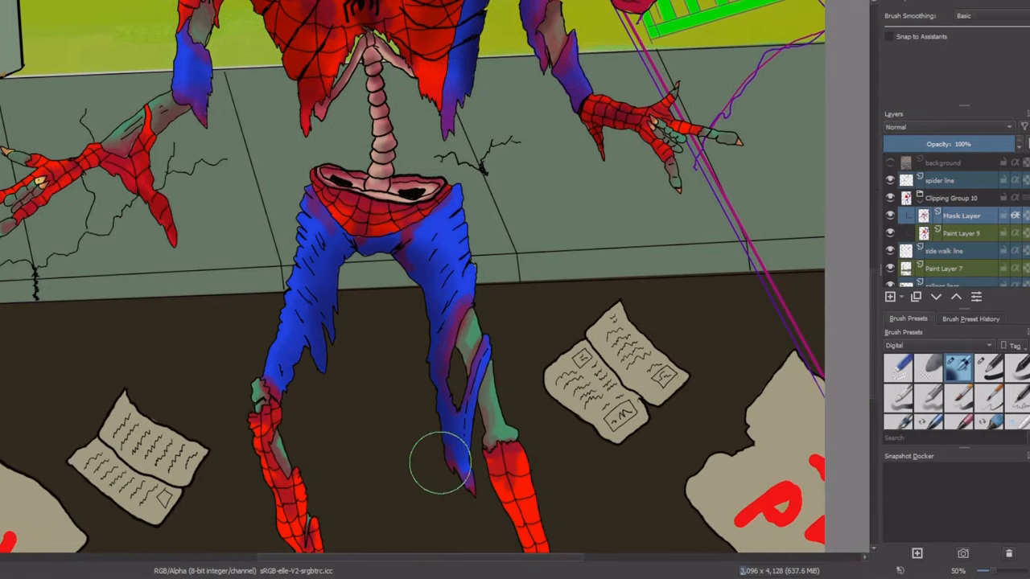
left_click_drag(432, 460, 389, 273)
left_click_drag(454, 297, 524, 410)
mouse_move(230, 385)
left_mouse_down()
mouse_move(214, 294)
mouse_move(281, 421)
left_mouse_up()
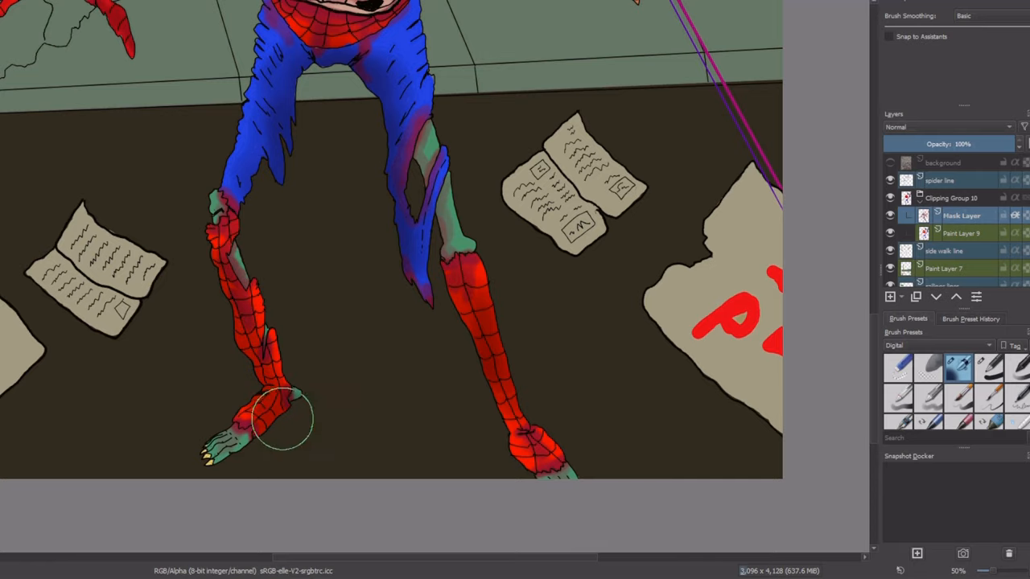
left_click_drag(533, 447, 467, 310)
- Airbrush more dark shading down the three hanging cocoons
scroll(467, 310, "down", 3)
scroll(418, 175, "up", 5)
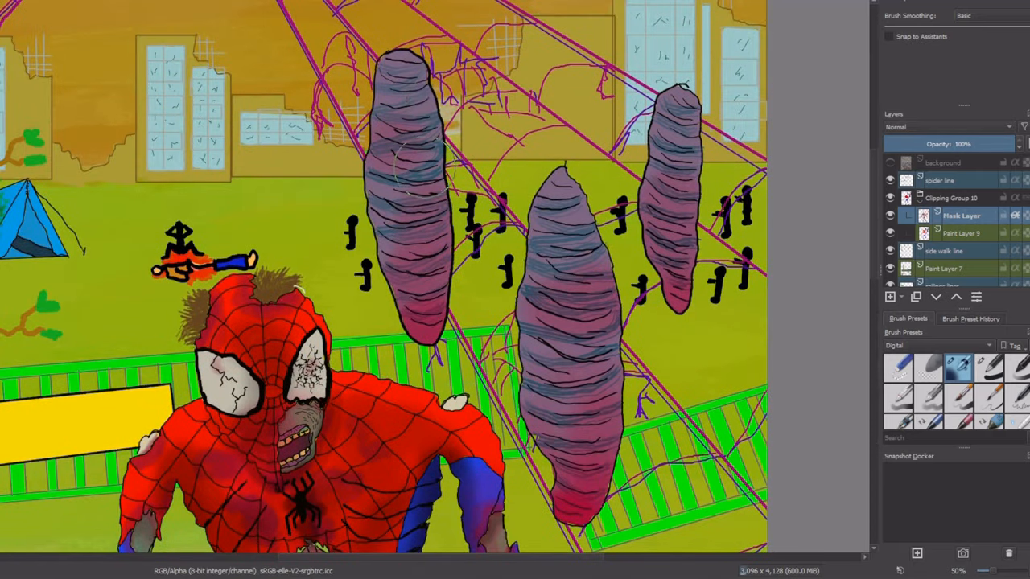
left_click_drag(424, 179, 424, 309)
mouse_move(578, 194)
left_mouse_down()
mouse_move(577, 512)
mouse_move(580, 499)
left_mouse_up()
left_click_drag(680, 122, 680, 282)
scroll(581, 296, "down", 2)
- Create a clipping group from Paint Layer 7 and airbrush the lamp post's dark shadow onto the sidewalk
left_click(976, 269)
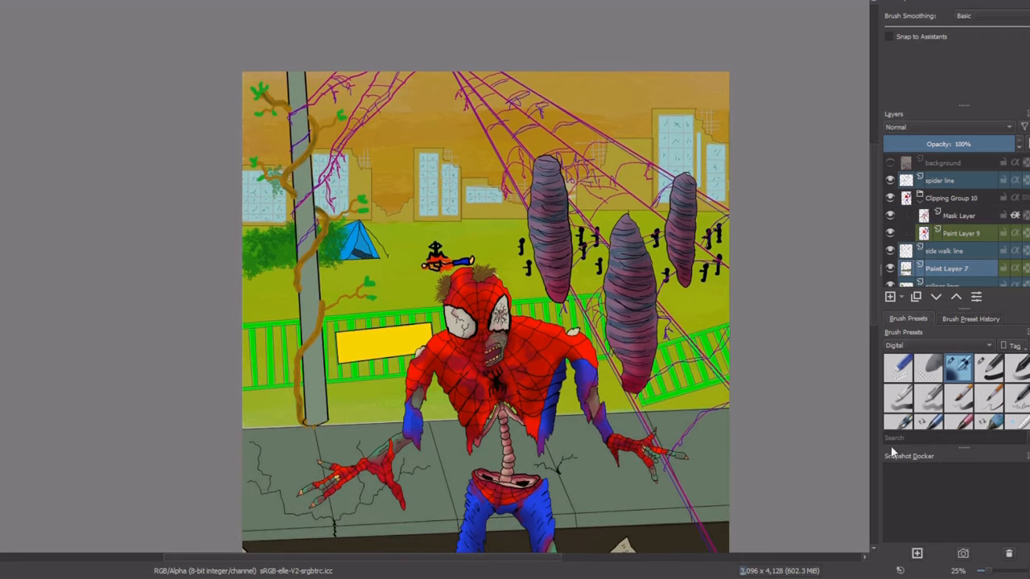
key("ctrl+shift+g")
mouse_move(335, 405)
left_mouse_down()
mouse_move(308, 313)
mouse_move(298, 77)
mouse_move(323, 464)
mouse_move(309, 483)
left_mouse_up()
left_click_drag(334, 442, 358, 515)
left_click_drag(354, 507, 359, 314)
left_click_drag(321, 215, 385, 442)
- Undo the last shadow strokes and airbrush grey shading along the length of the lamp post
key("ctrl+z")
key("ctrl+z")
key("ctrl+z")
key("ctrl+z")
key("ctrl+z")
left_click_drag(282, 174, 242, 331)
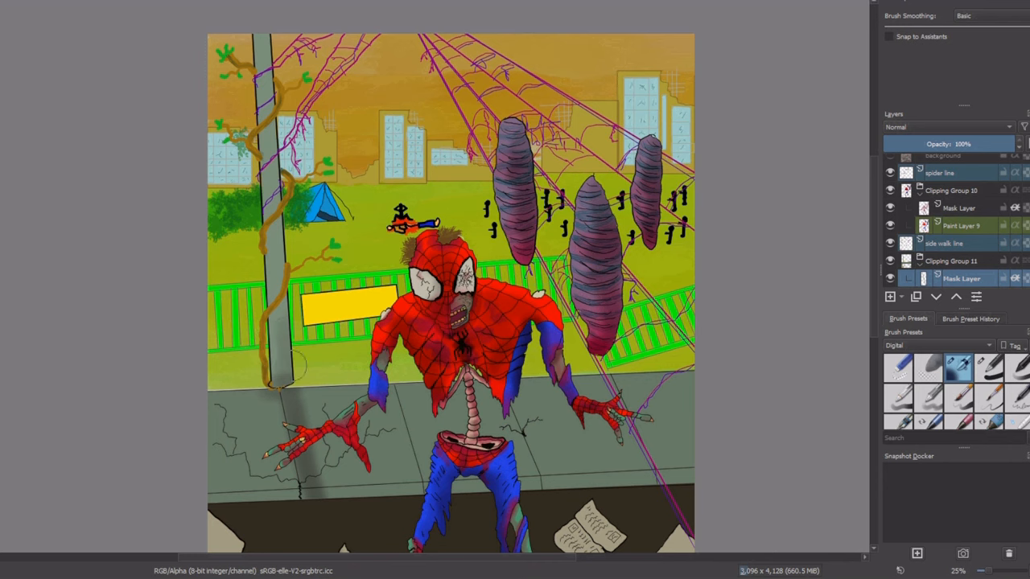
left_click_drag(294, 362, 270, 38)
- Deepen the shading beneath the vines wrapped around the lamp post and save the drawing
scroll(270, 49, "up", 2)
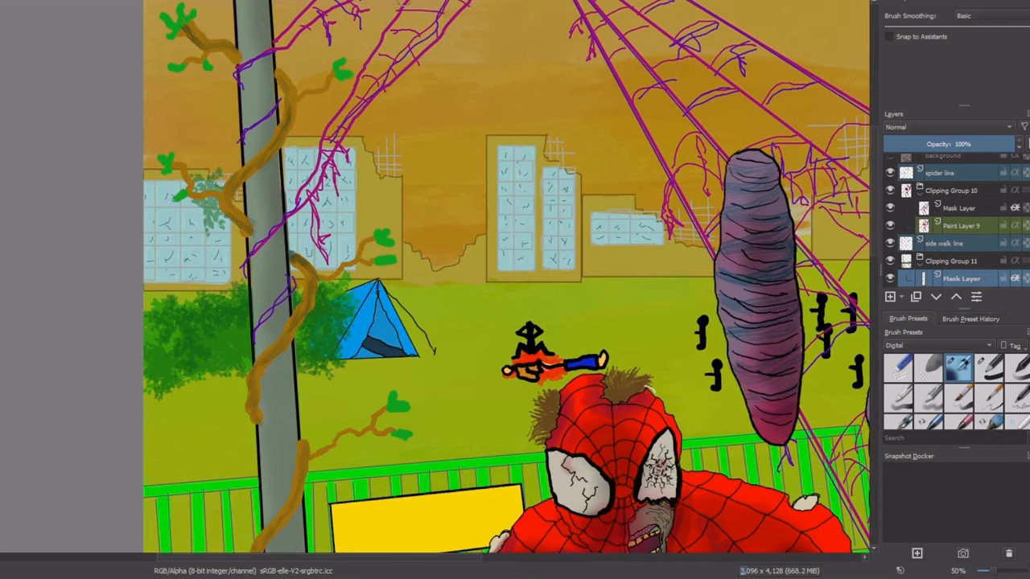
left_click_drag(274, 359, 267, 409)
left_click_drag(285, 348, 281, 110)
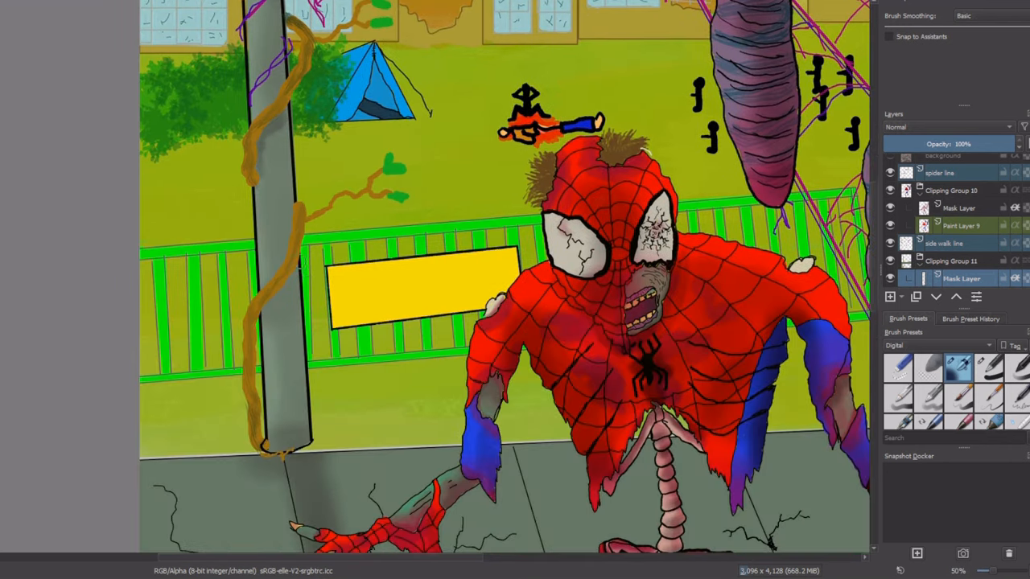
scroll(499, 282, "down", 2)
key("ctrl+s")
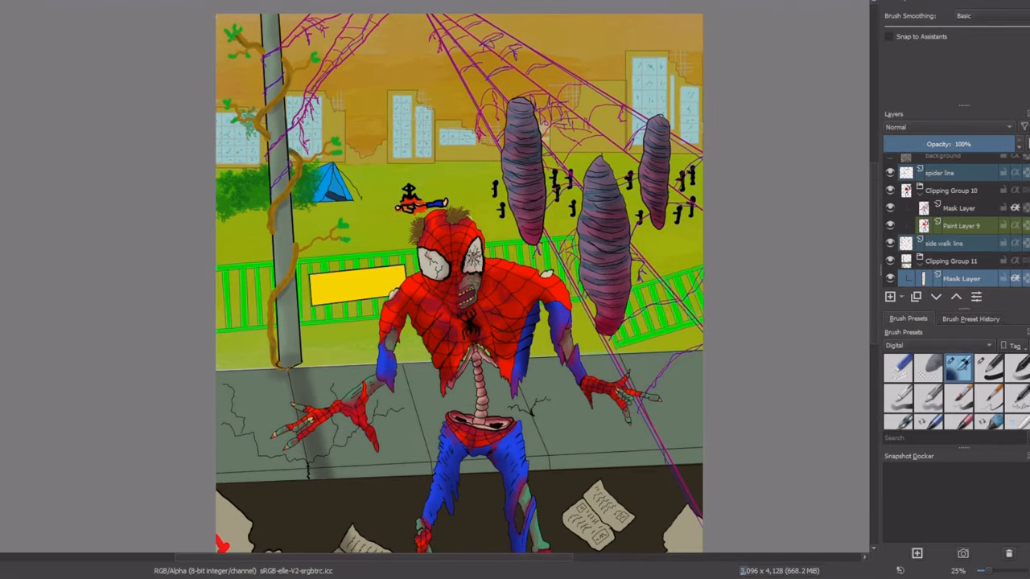
- Airbrush dark shadows over the sidewalk slabs, around the cracks and along the curb
left_click_drag(518, 333, 583, 262)
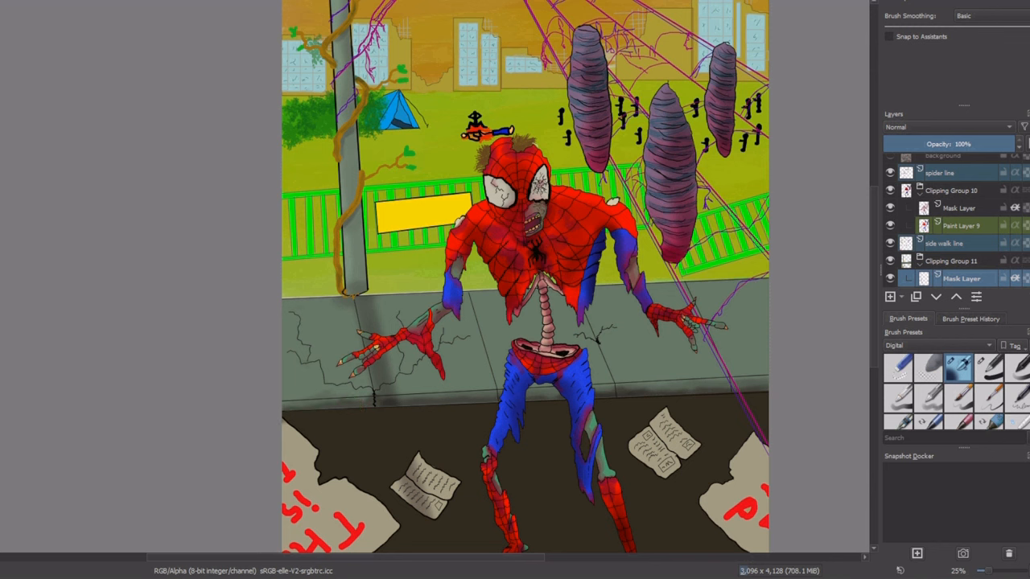
right_click(607, 370)
right_click(711, 350)
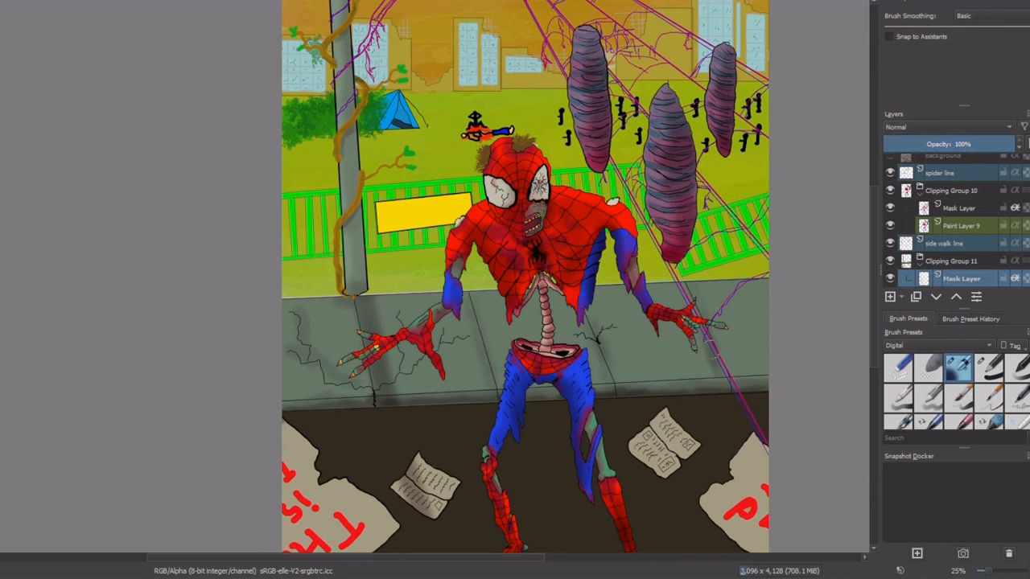
key("minus")
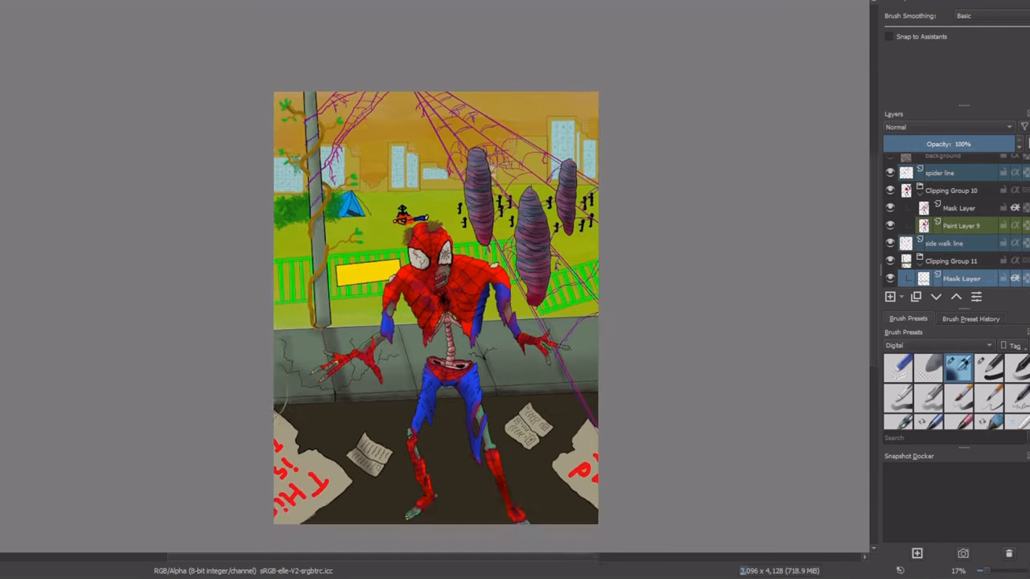
- Airbrush darker shading onto the yellow sign on the railings
scroll(965, 242, "up", 1)
scroll(370, 330, "up", 3)
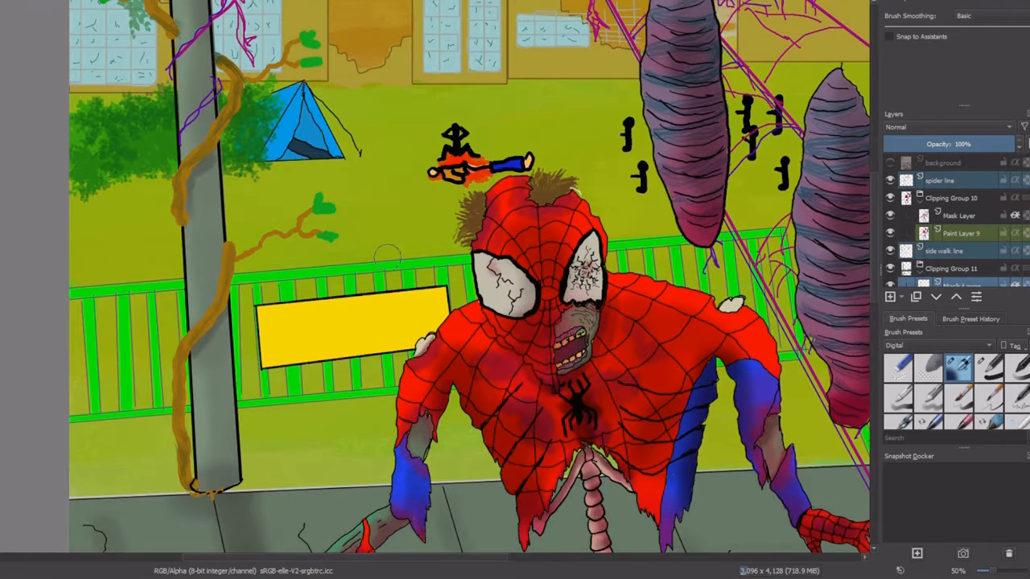
mouse_move(365, 346)
left_mouse_down()
mouse_move(364, 331)
mouse_move(439, 316)
mouse_move(413, 274)
left_mouse_up()
- Create a clipping group from Paint Layer 6 and shade the green railings with dark strokes, using the line tool and freehand brush
scroll(978, 235, "down", 1)
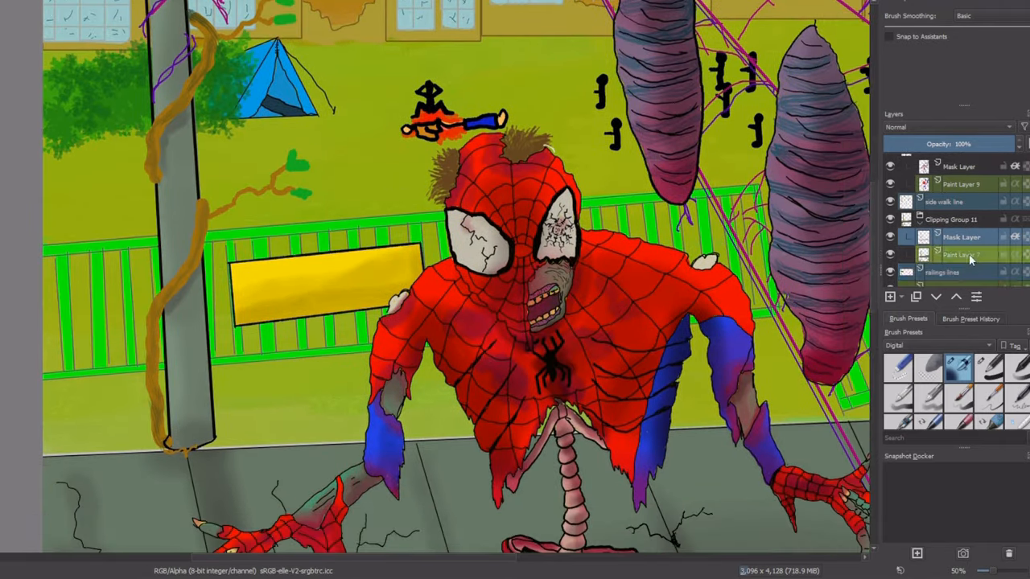
scroll(977, 235, "down", 1)
left_click(962, 258)
scroll(335, 197, "down", 1)
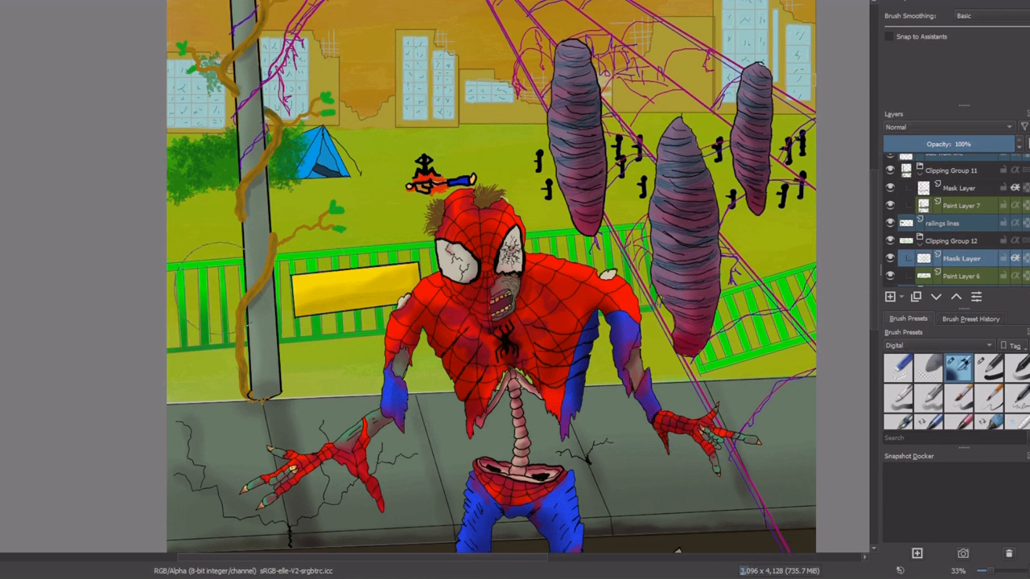
key("v")
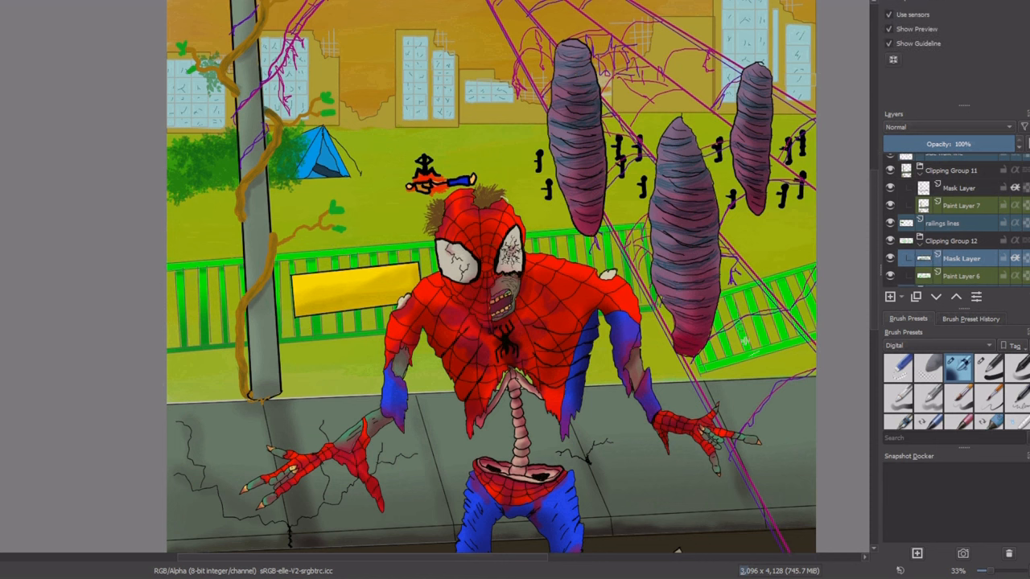
key("b")
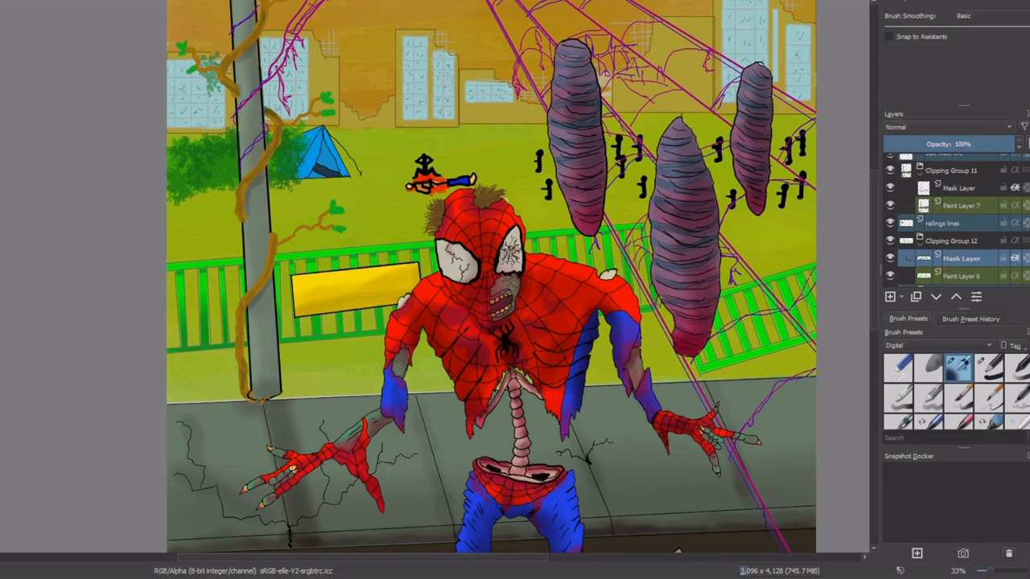
scroll(774, 435, "down", 1)
left_click_drag(791, 360, 759, 283)
- Airbrush dark shading on the blue tent and the blue trousers of the small figure lying on the grass
scroll(495, 154, "up", 2)
left_click_drag(494, 154, 737, 183)
scroll(719, 72, "up", 2)
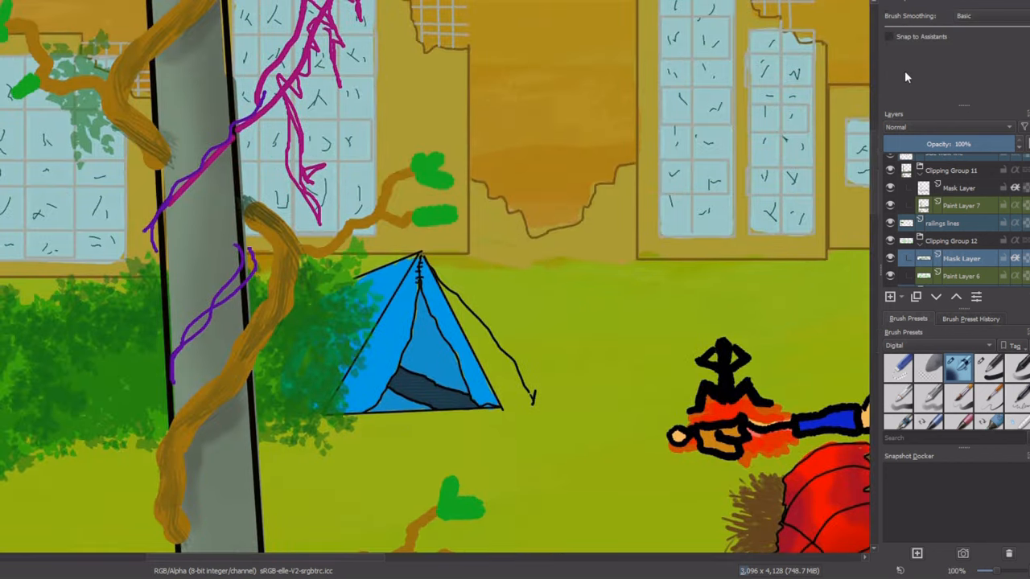
mouse_move(400, 390)
left_mouse_down()
mouse_move(386, 366)
mouse_move(467, 379)
mouse_move(427, 290)
mouse_move(417, 401)
left_mouse_up()
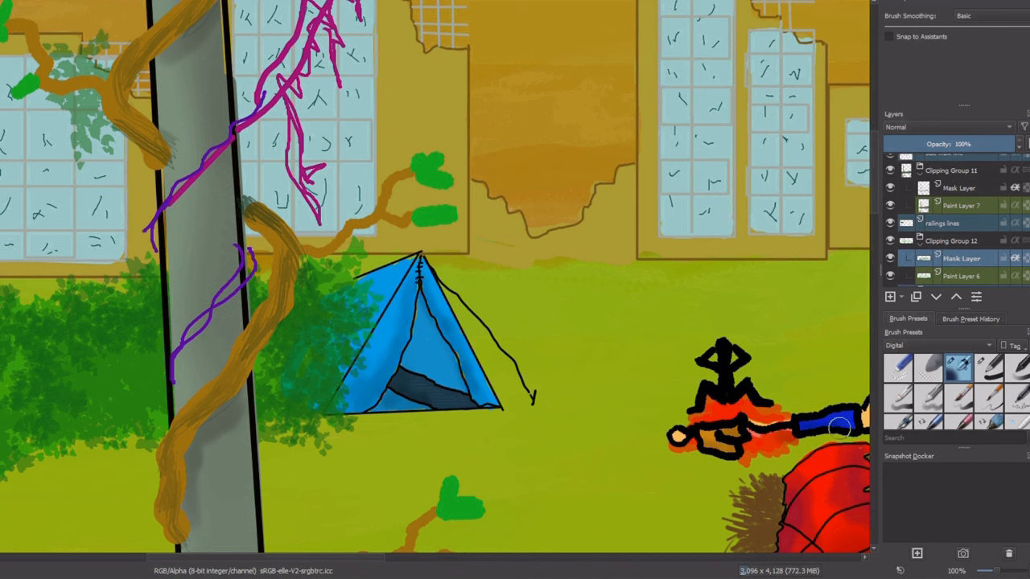
scroll(839, 426, "down", 4)
scroll(958, 268, "down", 1)
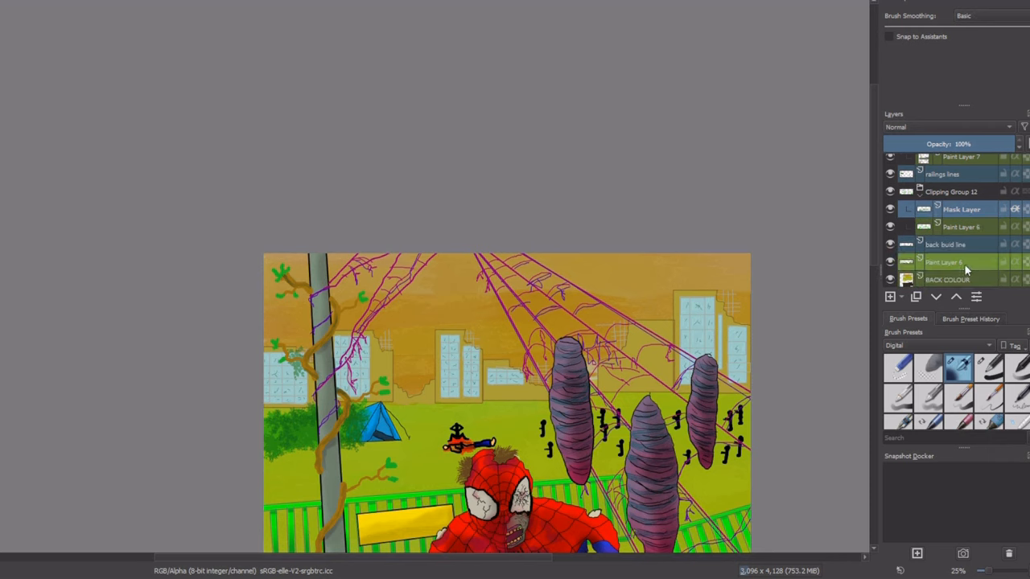
- Create a clipping group from Paint Layer 8, which holds the background building colours
left_click(964, 266)
scroll(472, 242, "up", 1)
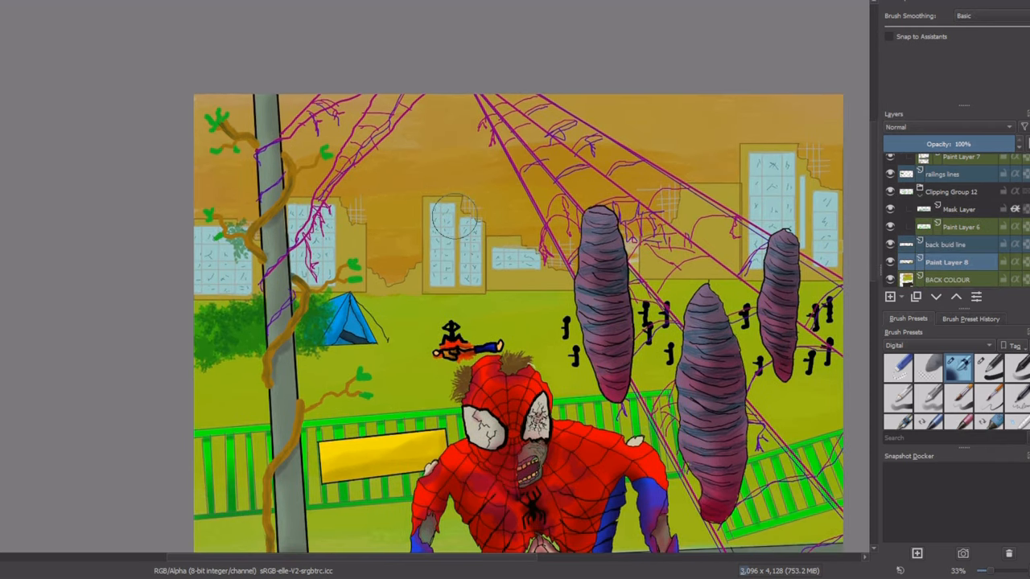
scroll(972, 246, "down", 1)
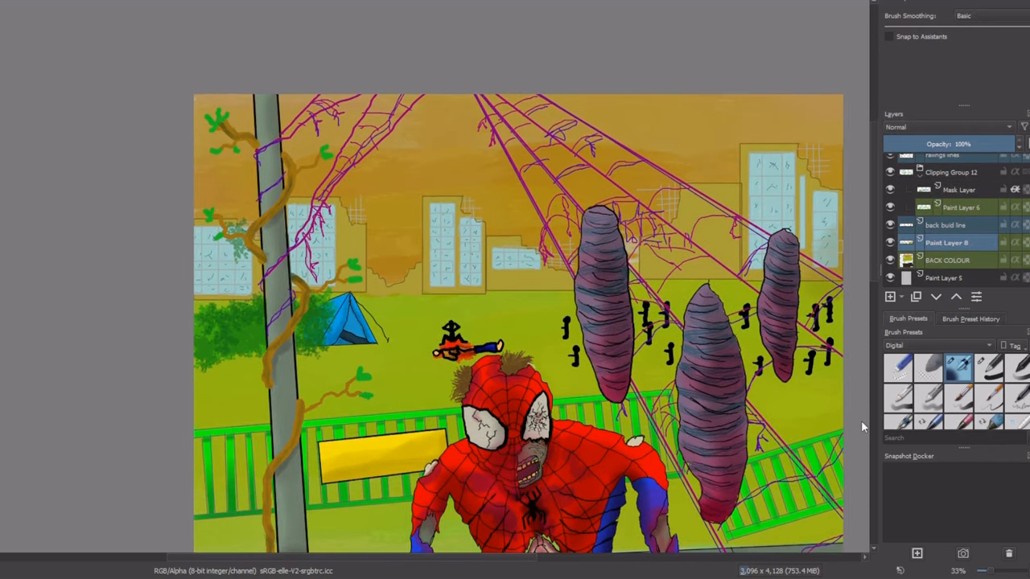
key("ctrl+shift+g")
- Airbrush shading across the ruined background buildings and their windows
left_click_drag(828, 280, 838, 221)
mouse_move(762, 275)
left_mouse_down()
mouse_move(777, 210)
mouse_move(703, 225)
left_mouse_up()
mouse_move(531, 283)
left_mouse_down()
mouse_move(355, 286)
mouse_move(310, 246)
left_mouse_up()
mouse_move(251, 286)
left_mouse_down()
mouse_move(205, 274)
mouse_move(676, 270)
mouse_move(833, 242)
left_mouse_up()
left_click_drag(531, 262, 450, 242)
left_click_drag(320, 250, 233, 274)
scroll(602, 334, "down", 1)
scroll(604, 330, "down", 1)
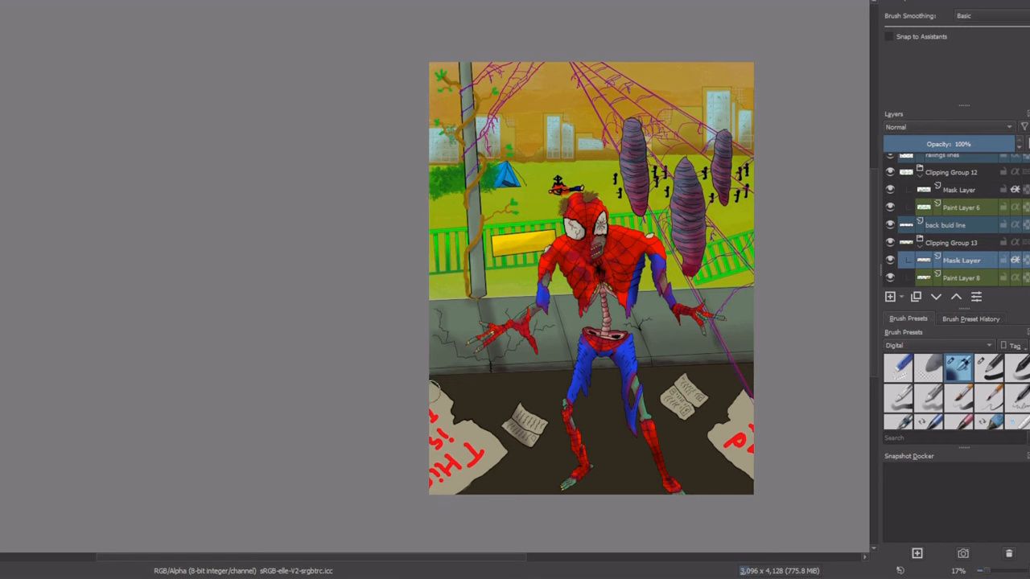
- Airbrush yellow-brown shading onto the torn poster reading "This is" on the mask layer of Clipping Group 11
scroll(946, 207, "up", 3)
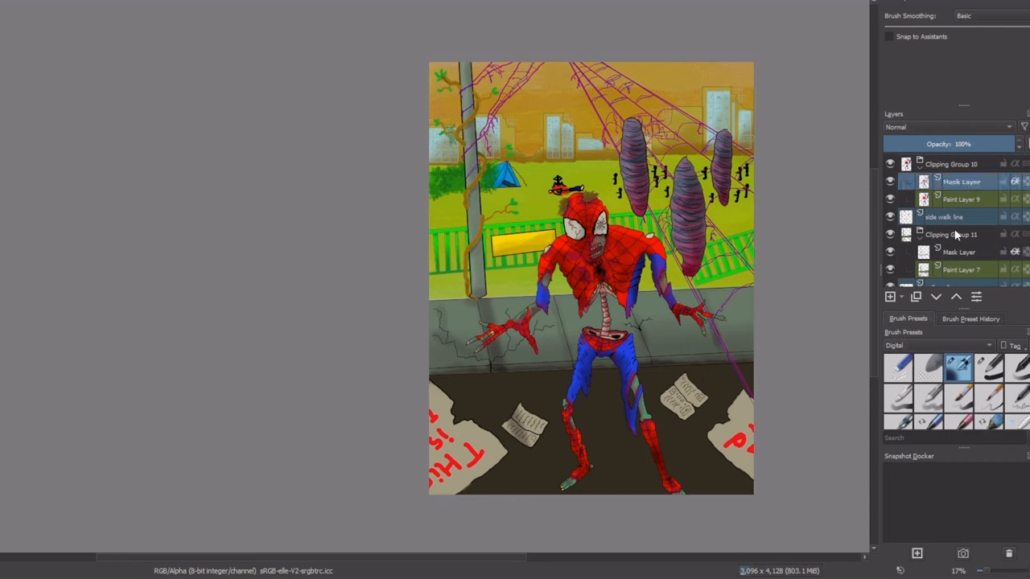
left_click(962, 252)
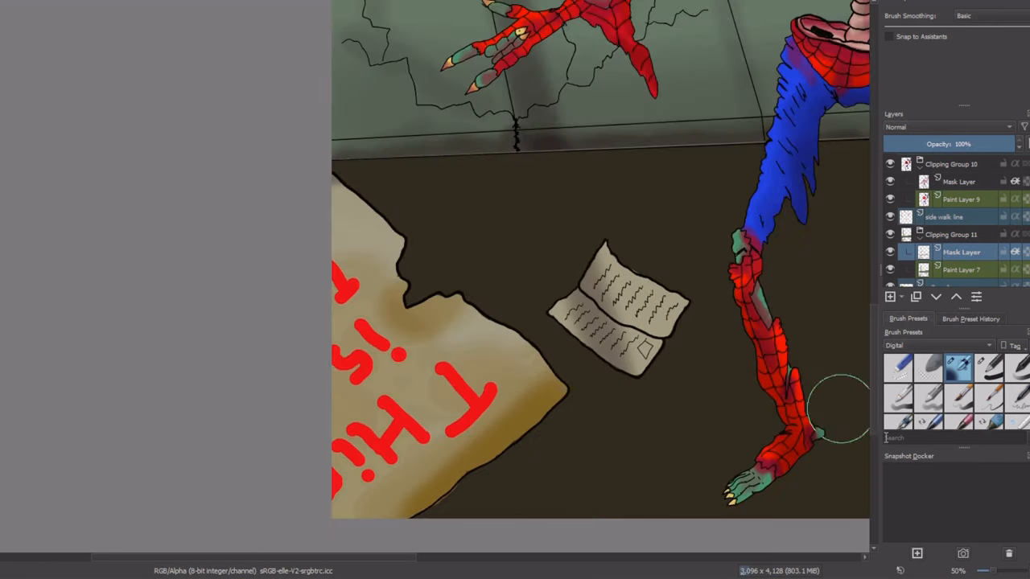
scroll(455, 467, "up", 3)
left_click_drag(571, 414, 389, 458)
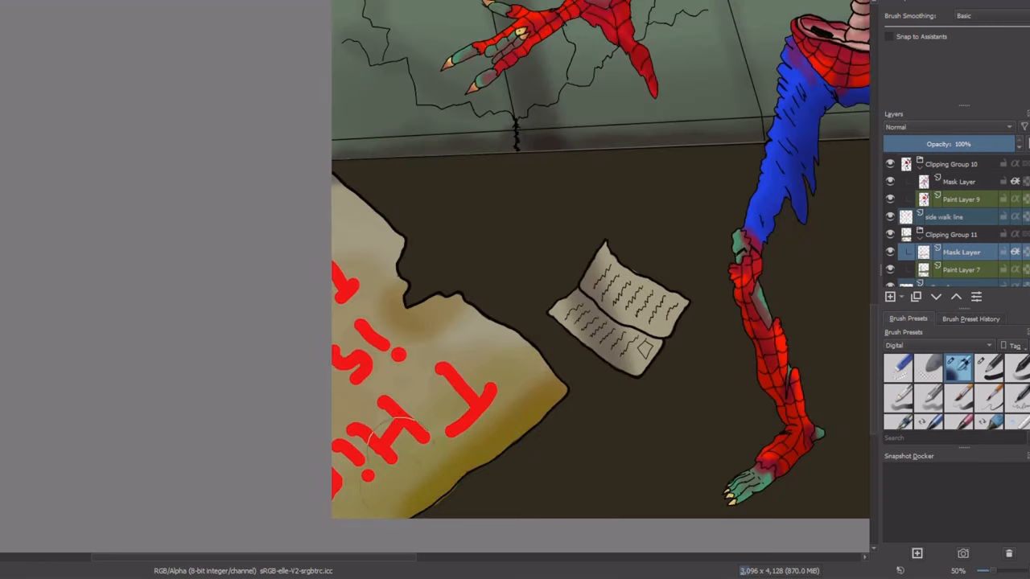
mouse_move(410, 302)
left_mouse_down()
mouse_move(436, 291)
mouse_move(407, 299)
mouse_move(403, 245)
mouse_move(398, 268)
mouse_move(434, 293)
left_mouse_up()
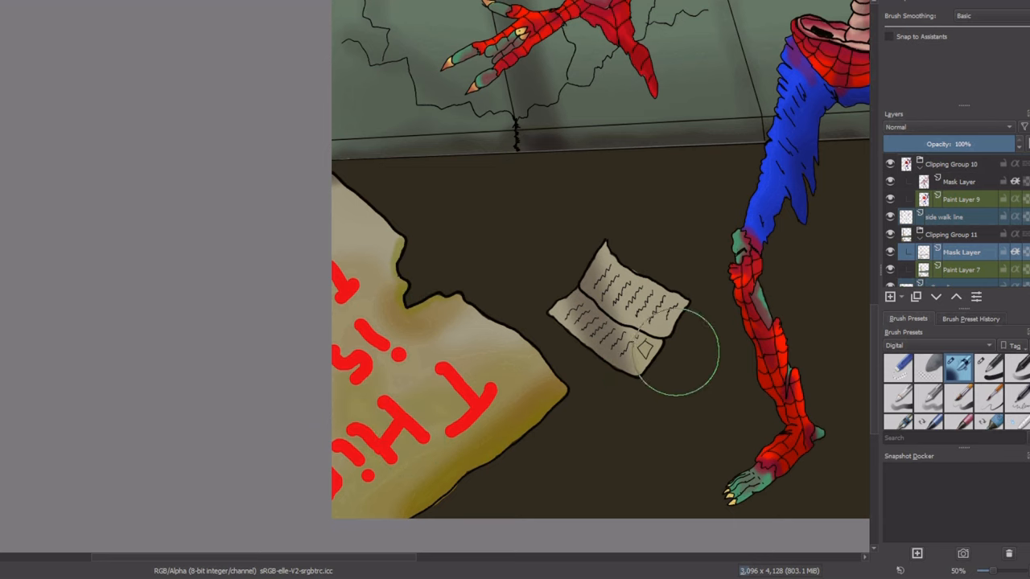
- Airbrush yellowish shading onto the two open leaflets and the other torn poster on the road
mouse_move(655, 367)
left_mouse_down()
mouse_move(609, 368)
mouse_move(600, 345)
mouse_move(276, 349)
left_mouse_up()
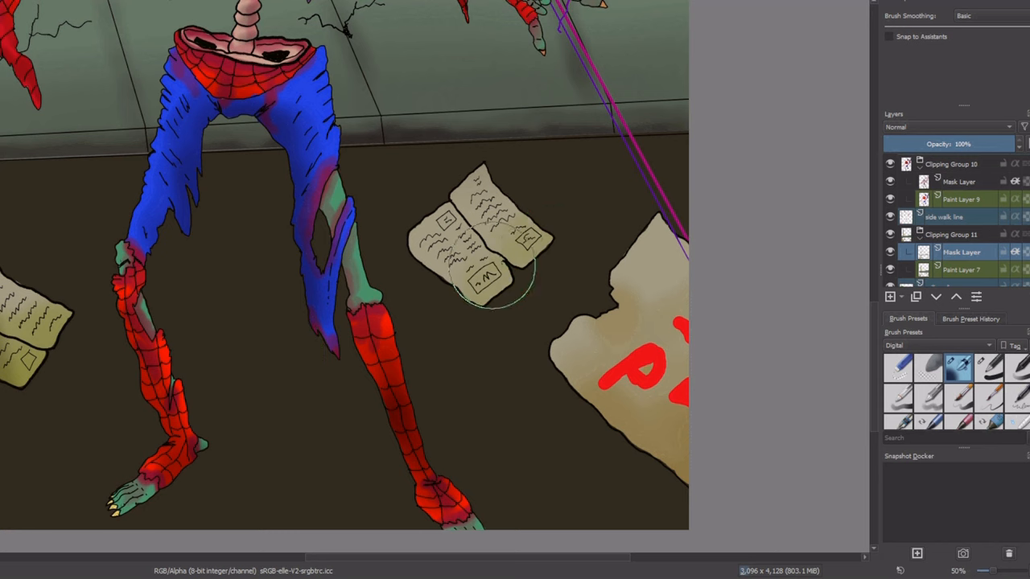
left_click_drag(644, 427, 680, 378)
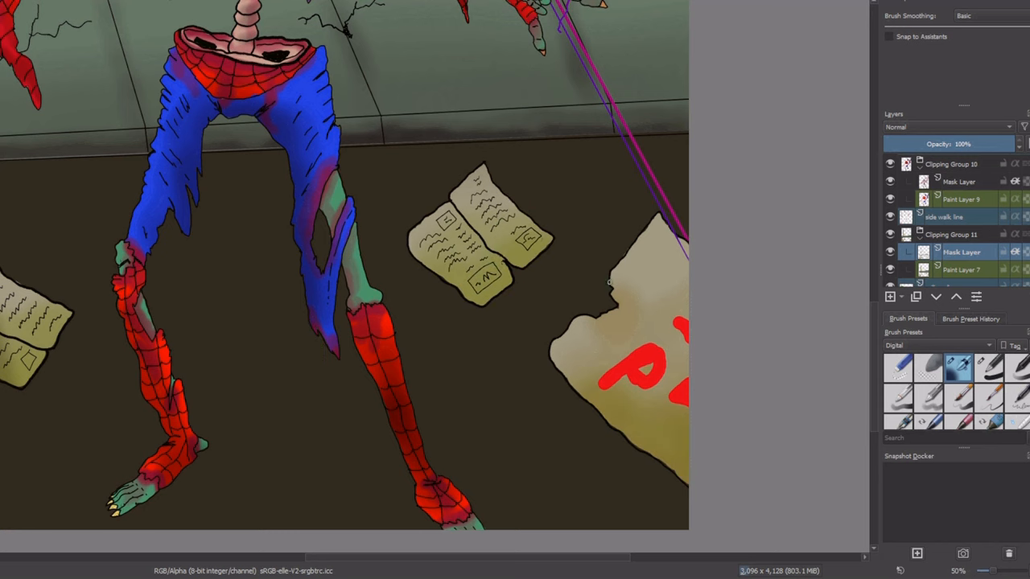
left_click_drag(577, 319, 592, 316)
scroll(579, 260, "down", 3)
- Airbrush three soft red stains on the sidewalk around the figure's hand beside the web strand
left_click_drag(578, 260, 783, 260)
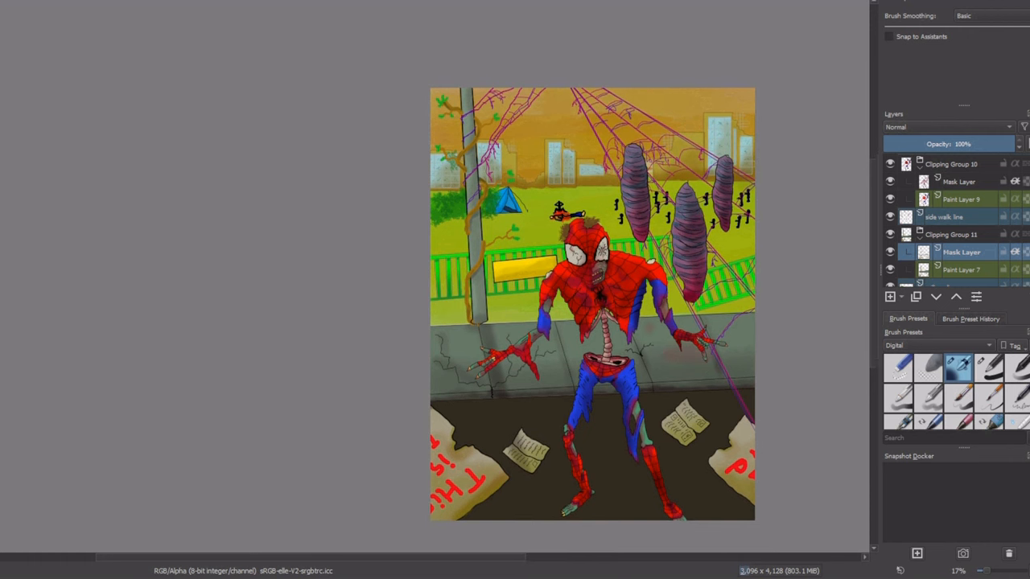
scroll(692, 330, "up", 3)
mouse_move(628, 330)
left_mouse_down()
mouse_move(696, 310)
mouse_move(688, 317)
left_mouse_up()
left_click_drag(515, 406, 553, 419)
left_click_drag(402, 326, 439, 338)
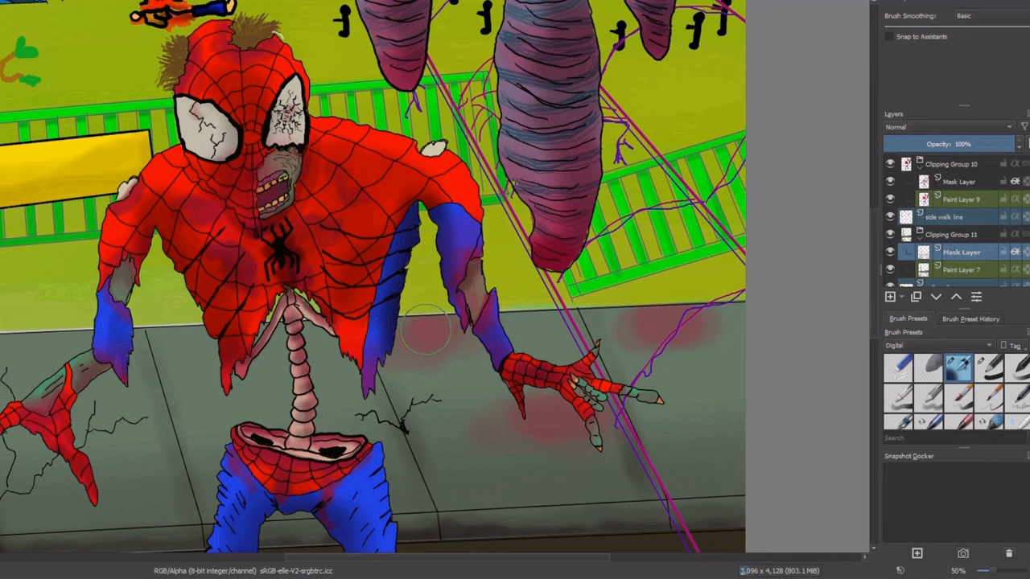
left_click_drag(651, 322, 670, 316)
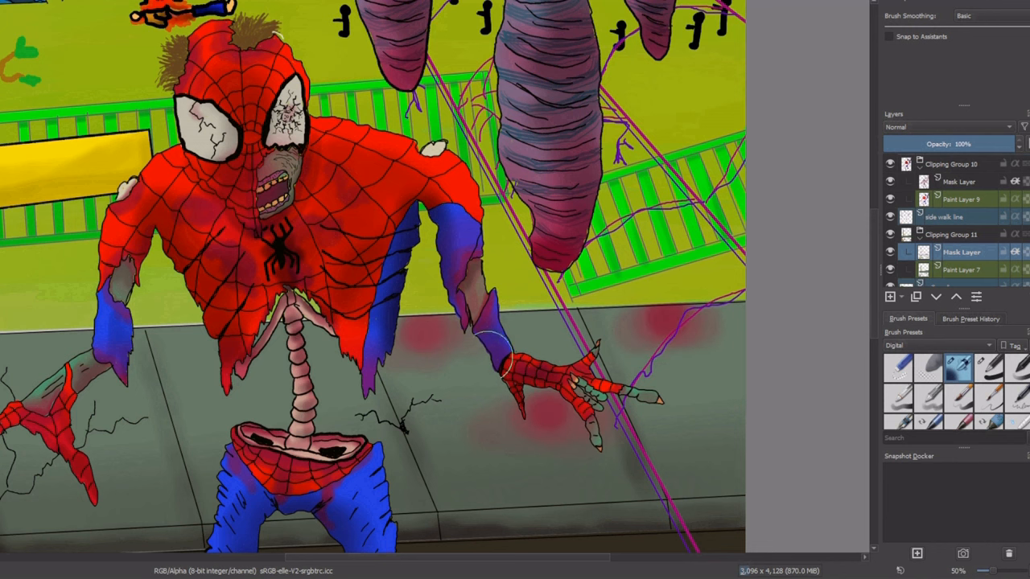
scroll(477, 299, "down", 2)
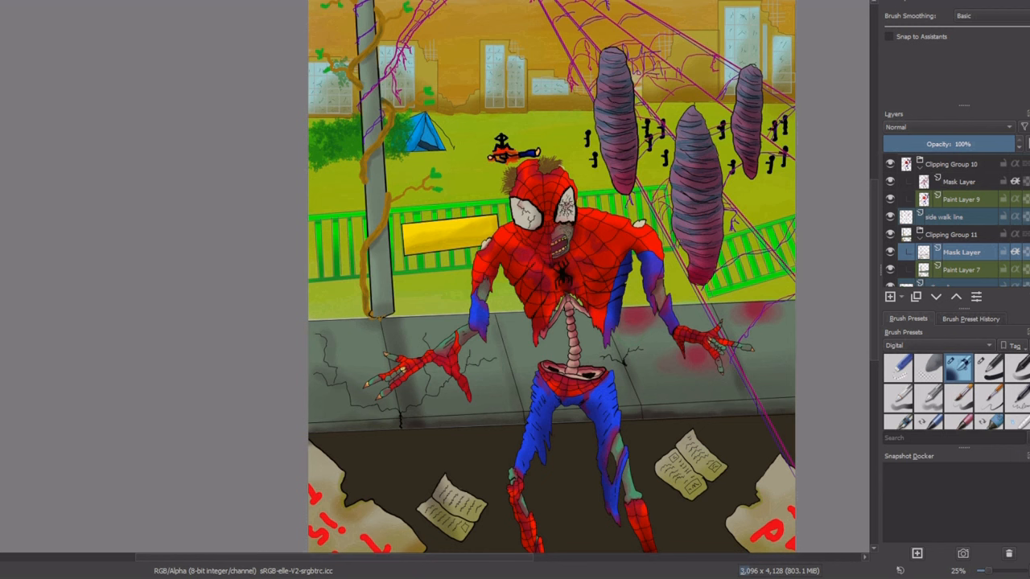
scroll(631, 327, "up", 1)
left_click(994, 369)
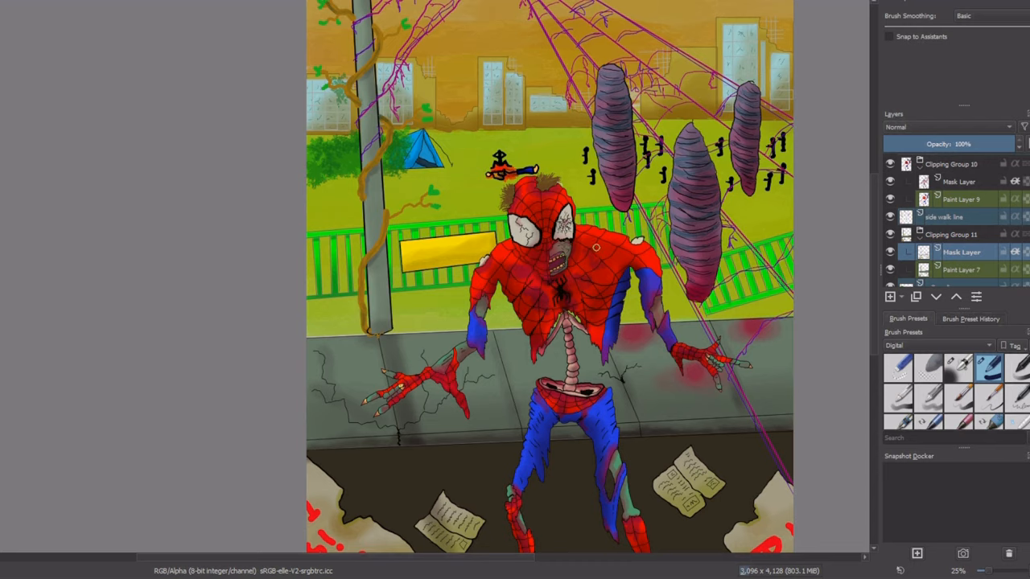
scroll(595, 245, "down", 1)
scroll(619, 274, "up", 1)
- Create a clipping group from the BACK COLOUR layer and paint cloudy texture across the orange sky with a Textures brush
scroll(938, 345, "down", 2)
left_click(992, 370)
scroll(950, 279, "down", 3)
left_click(960, 259)
key("ctrl+shift+g")
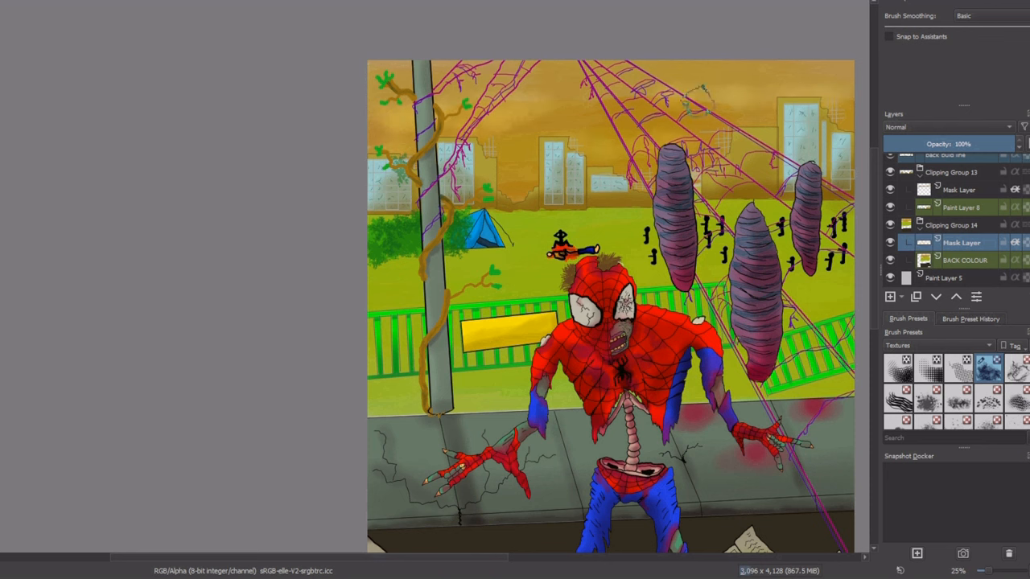
scroll(503, 223, "down", 1)
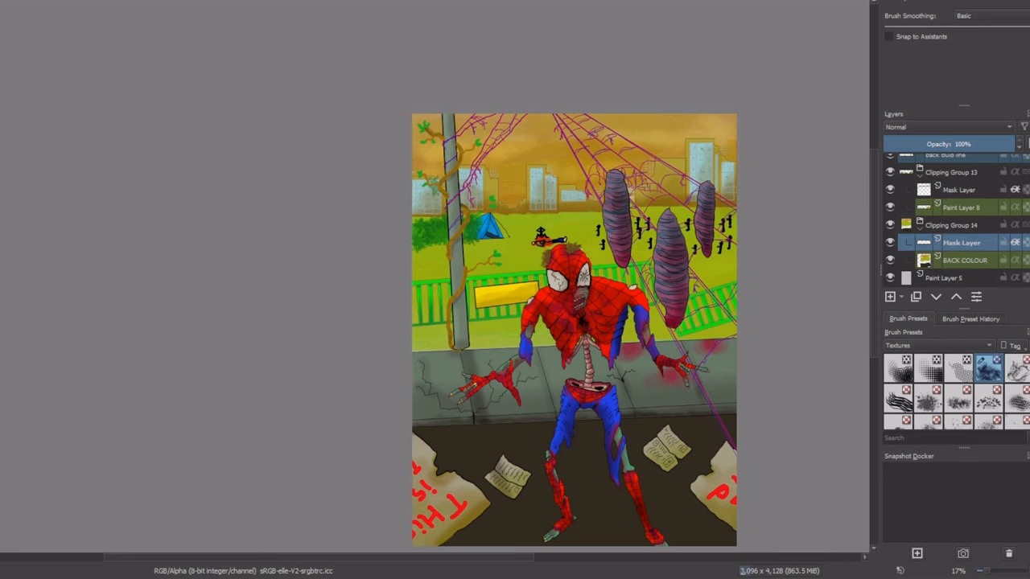
scroll(646, 195, "up", 1)
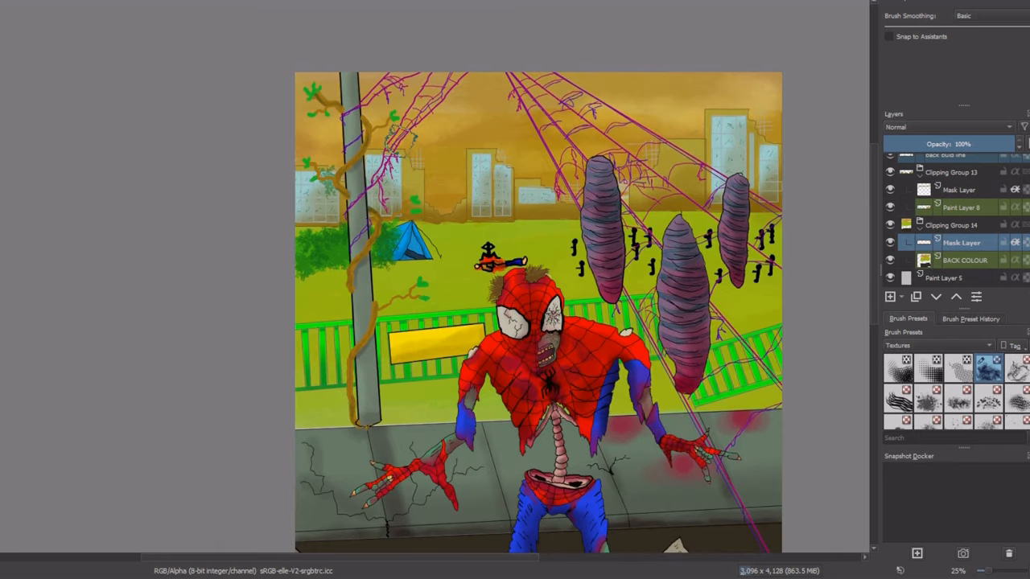
- Choose a grass-like stamp brush from the Textures presets
scroll(968, 410, "down", 3)
left_click(991, 366)
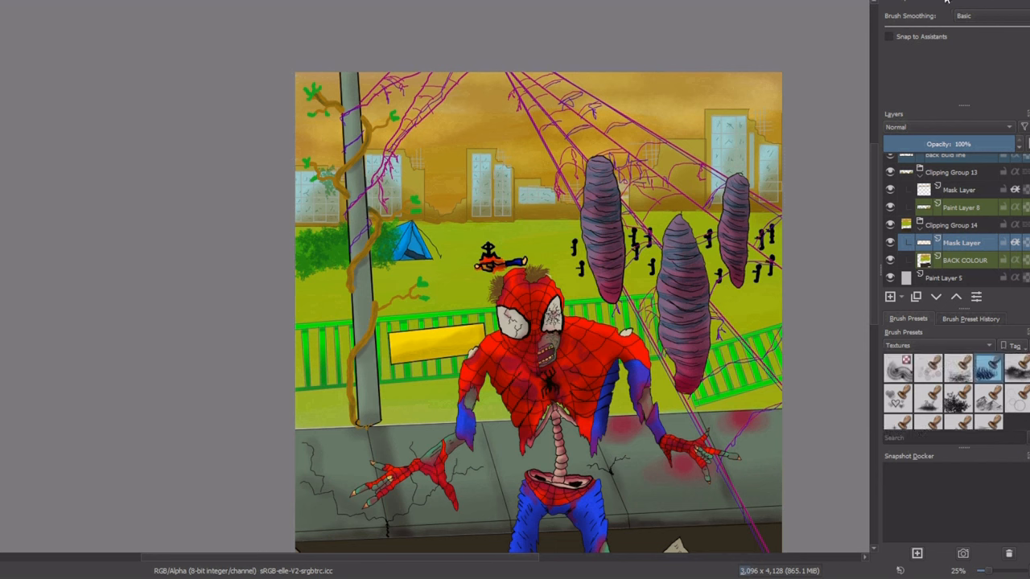